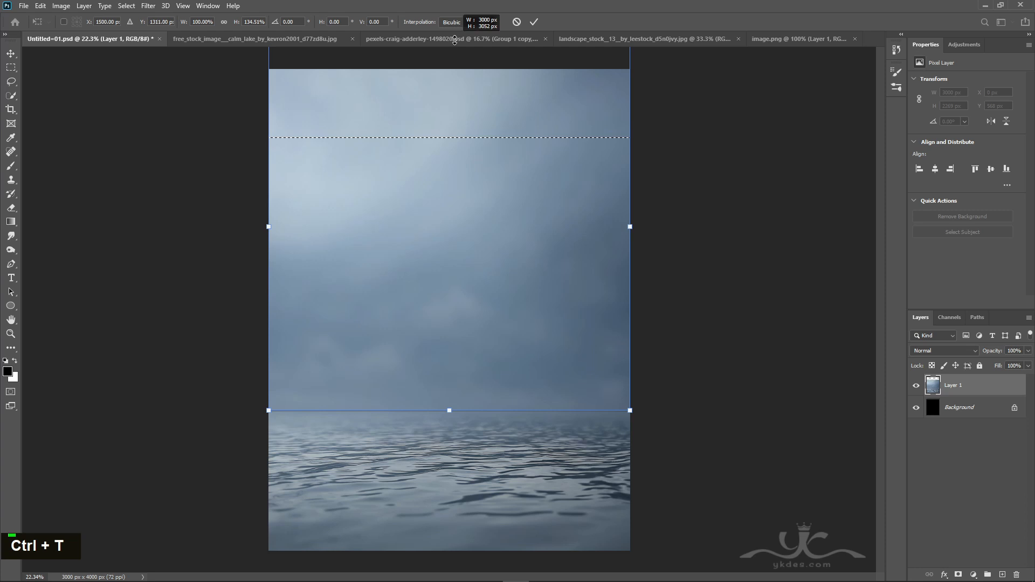
Apply the vertical stretch of the selected sky so it fills the canvas top, and clear the selection.
{"action": "key", "text": "Return"}
{"action": "left_click", "coordinate": [728, 242]}
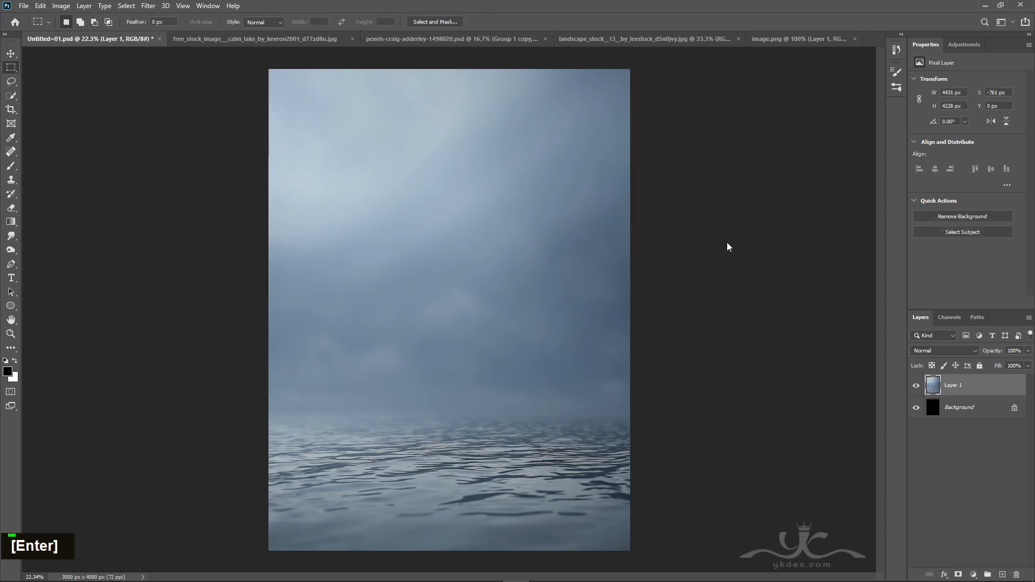
Bring the hooded woman cutout from the pexels-craig-adderley file into Untitled=01.psd, above the lake background.
{"action": "left_click", "coordinate": [10, 52]}
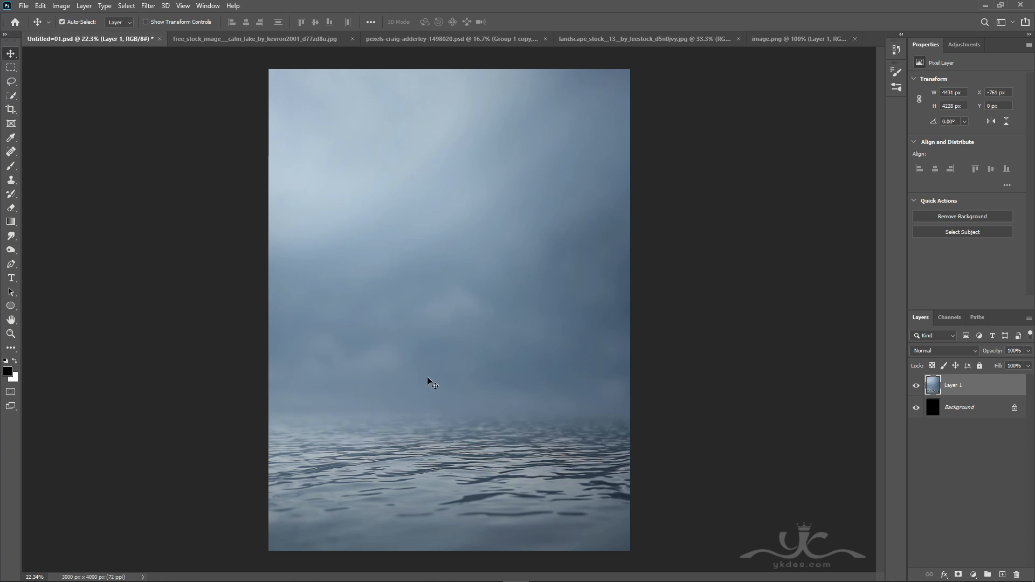
{"action": "left_click", "coordinate": [416, 39]}
{"action": "left_click_drag", "start_coordinate": [501, 271], "coordinate": [456, 338]}
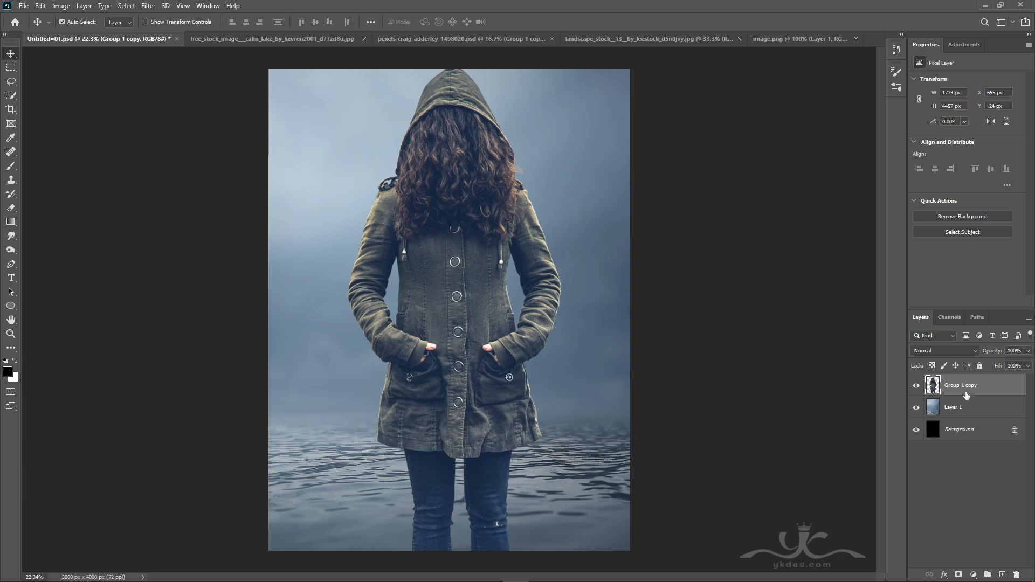
Scale the woman down proportionally to about 1167 by 2932 px and place her standing in the water.
{"action": "key", "text": "ctrl+t"}
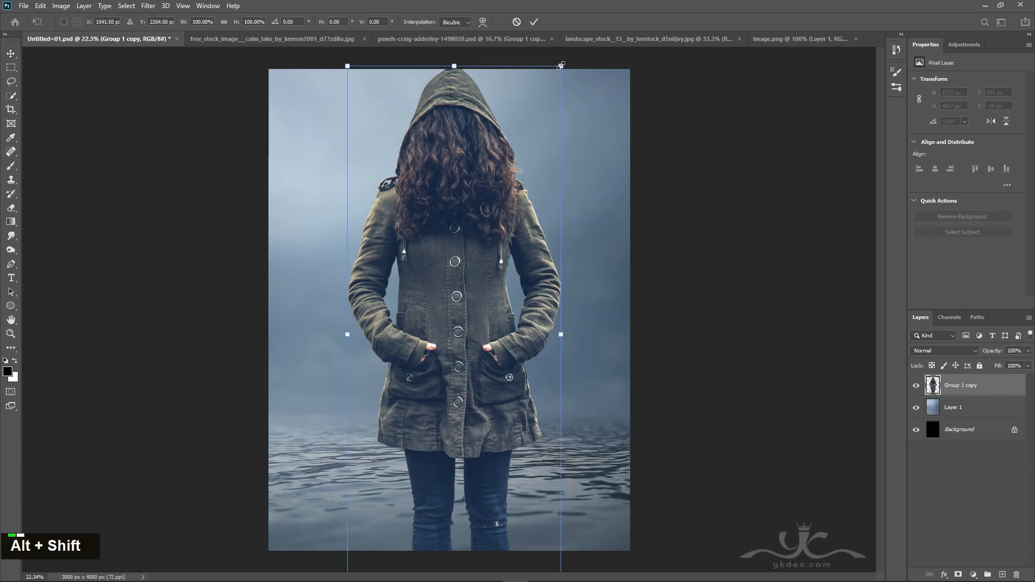
{"action": "left_click_drag", "start_coordinate": [565, 67], "coordinate": [501, 145]}
{"action": "left_click_drag", "start_coordinate": [477, 383], "coordinate": [479, 349]}
{"action": "key", "text": "Return"}
{"action": "key", "text": "ctrl+t"}
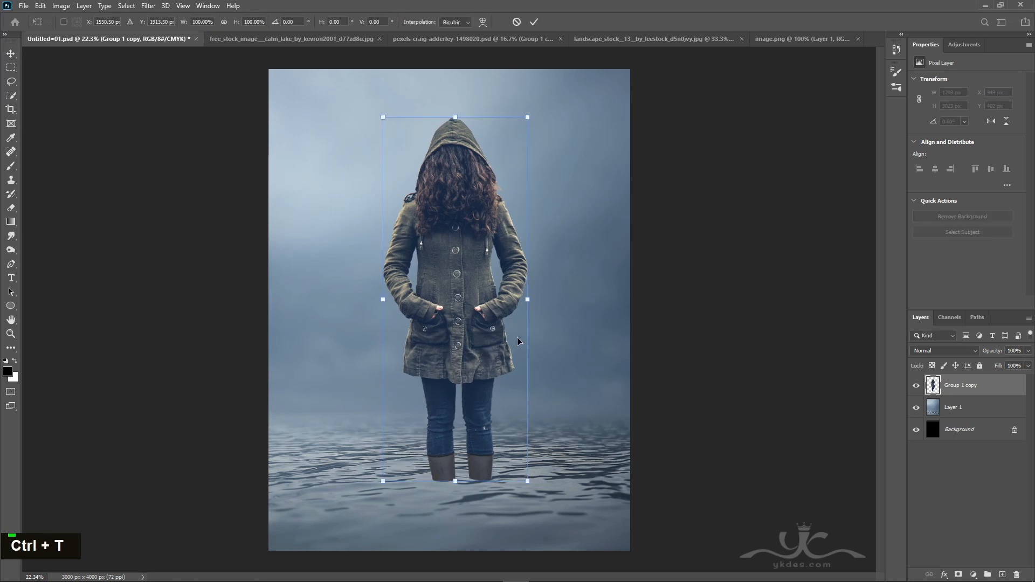
{"action": "key", "text": "alt+shift"}
{"action": "left_click_drag", "start_coordinate": [525, 117], "coordinate": [522, 122]}
{"action": "key", "text": "Return"}
Nudge the woman horizontally to an X position of 910 px so she stands centered on the canvas.
{"action": "key", "text": "Left"}
{"action": "key", "text": "Left"}
{"action": "key", "text": "Left"}
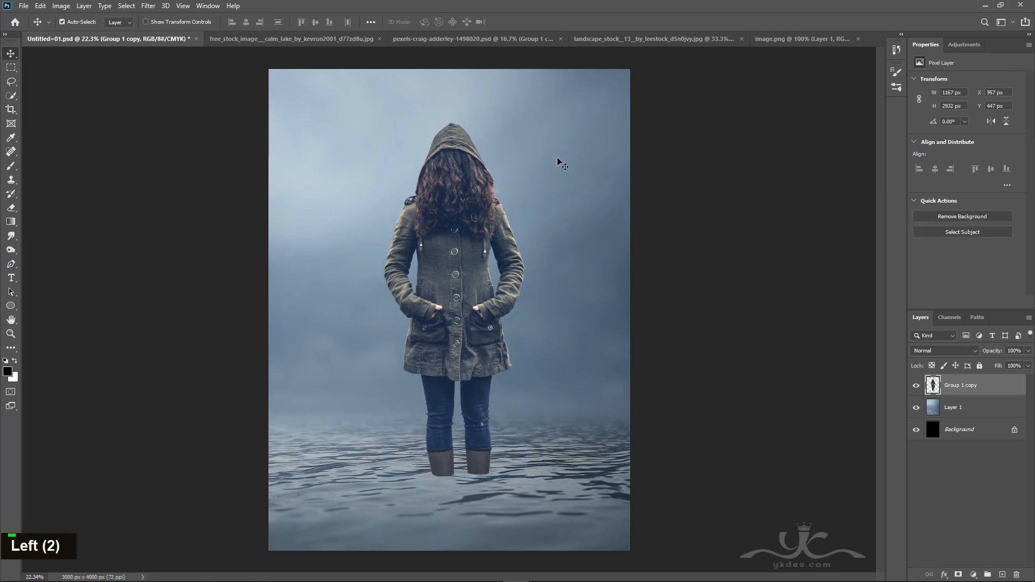
{"action": "key", "text": "ctrl+h"}
{"action": "key", "text": "ctrl+h"}
{"action": "key", "text": "Left"}
{"action": "key", "text": "Left"}
{"action": "key", "text": "Left"}
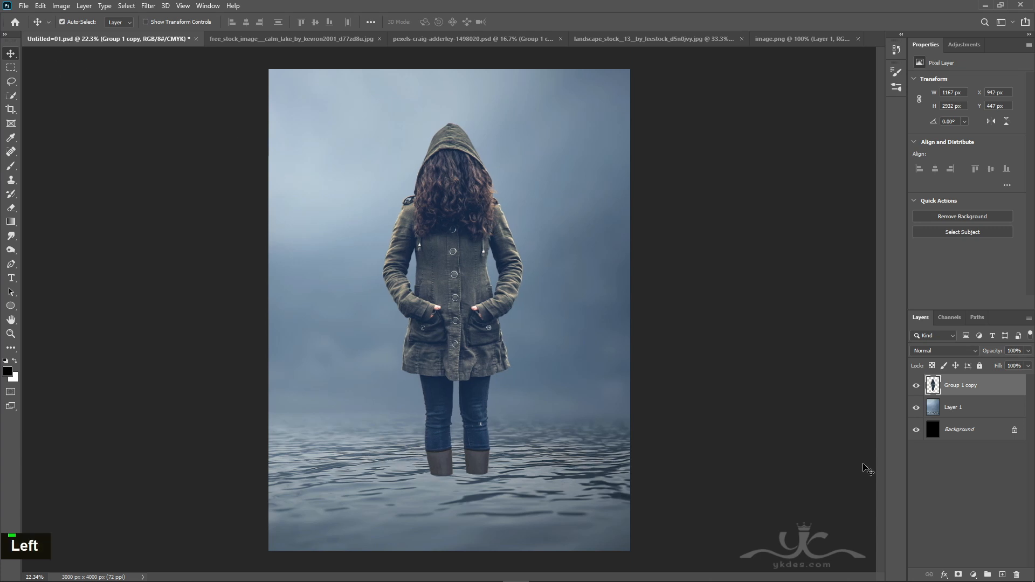
{"action": "key", "text": "Right"}
{"action": "key", "text": "Left"}
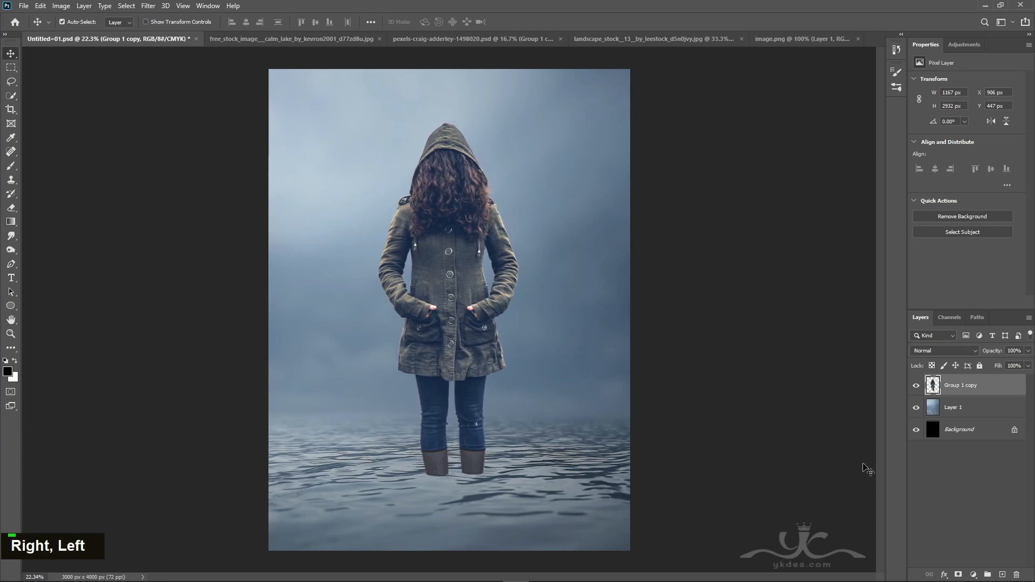
{"action": "key", "text": "Right"}
{"action": "key", "text": "Right"}
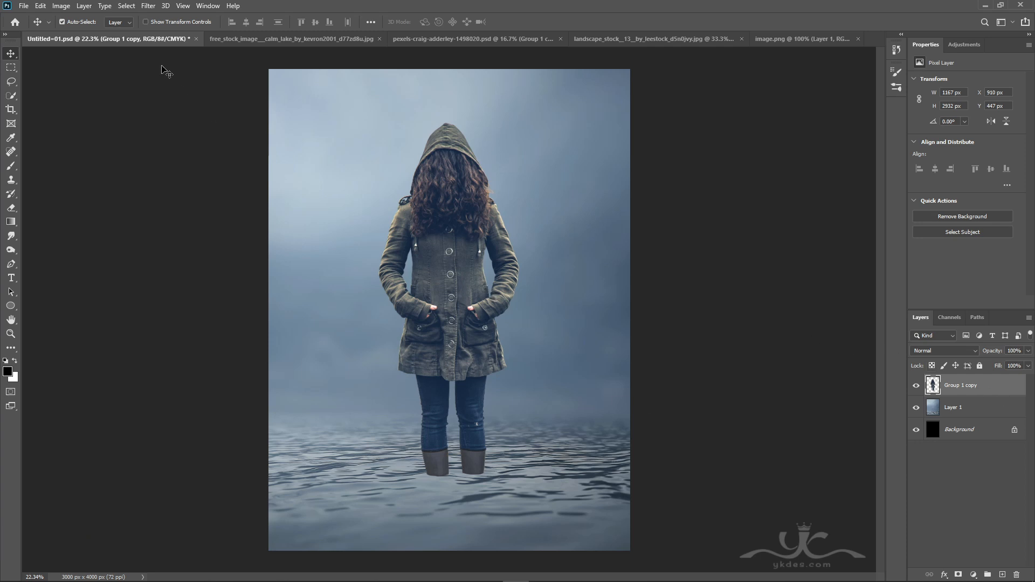
Apply the Camera Raw Filter to the woman with Texture +62, Clarity +13, Highlights -34, Shadows +38, Whites -35 and Blacks +38.
{"action": "left_click", "coordinate": [148, 6]}
{"action": "left_click", "coordinate": [191, 74]}
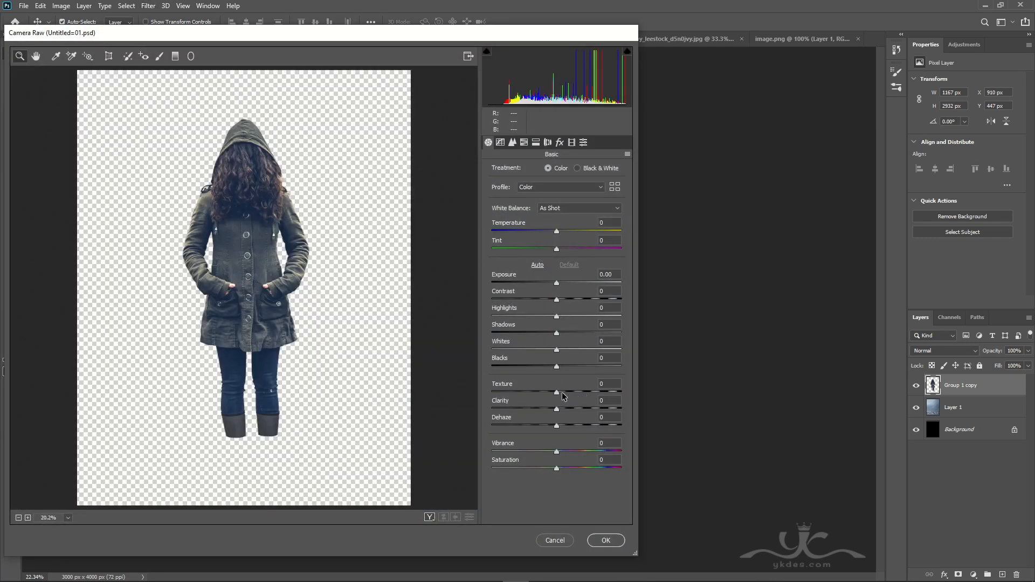
{"action": "mouse_move", "coordinate": [562, 393]}
{"action": "left_mouse_down"}
{"action": "mouse_move", "coordinate": [597, 391]}
{"action": "mouse_move", "coordinate": [565, 409]}
{"action": "left_mouse_up"}
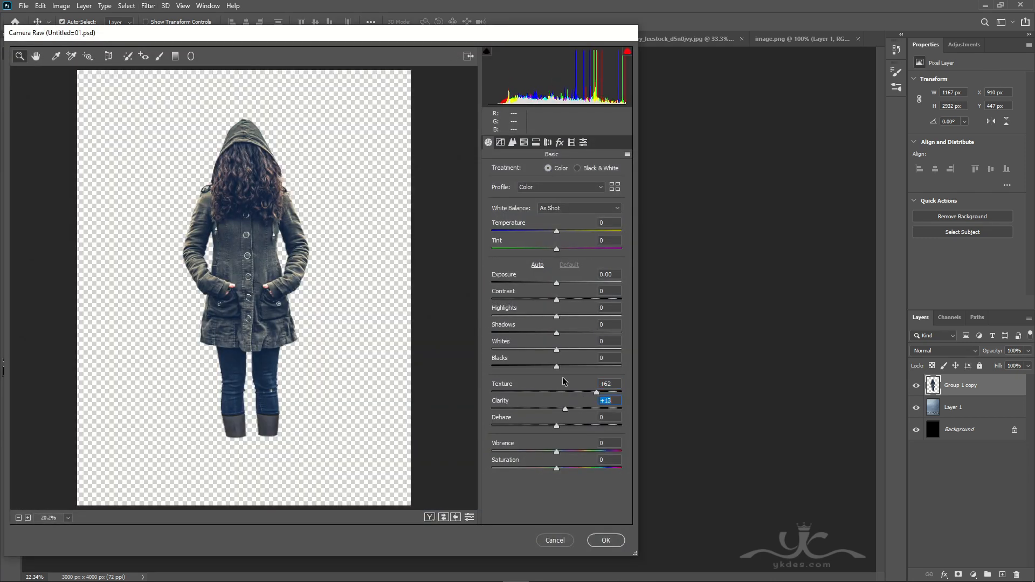
{"action": "left_click_drag", "start_coordinate": [557, 367], "coordinate": [534, 317]}
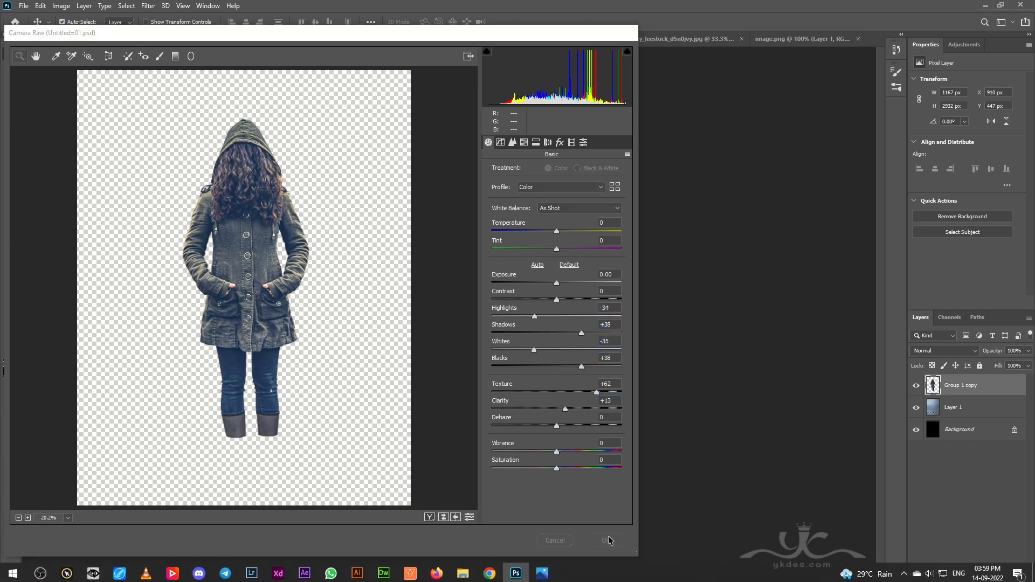
{"action": "left_click", "coordinate": [606, 540]}
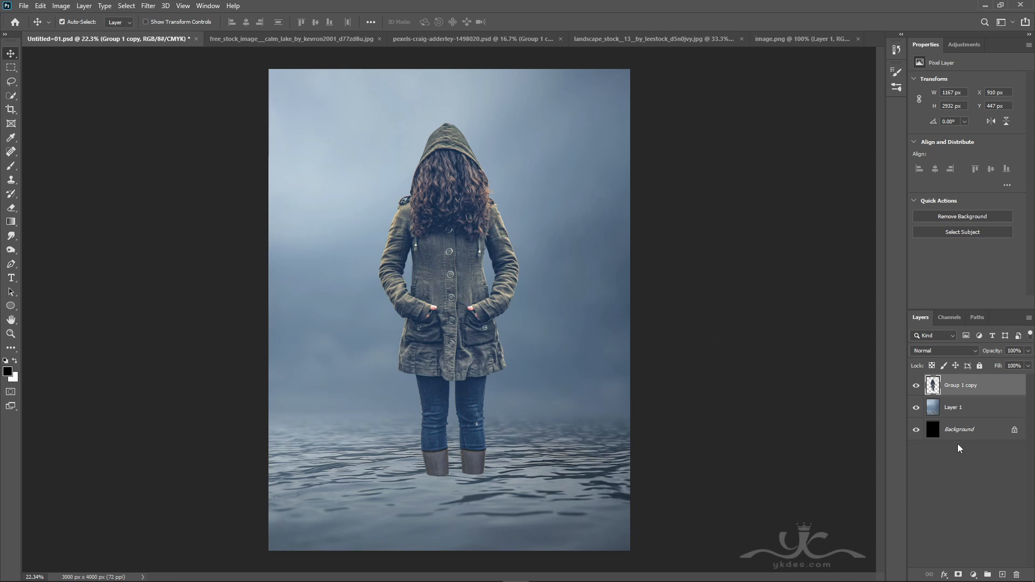
Add a Hue/Saturation adjustment clipped to the woman, with Saturation -23 and Lightness -25.
{"action": "left_click", "coordinate": [973, 575]}
{"action": "left_click", "coordinate": [974, 471]}
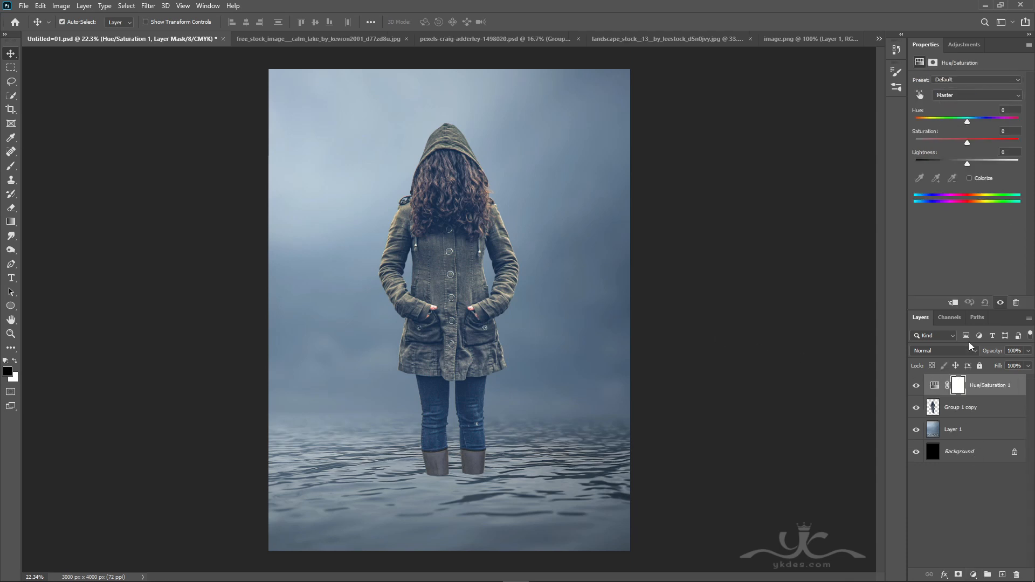
{"action": "left_click", "coordinate": [954, 302]}
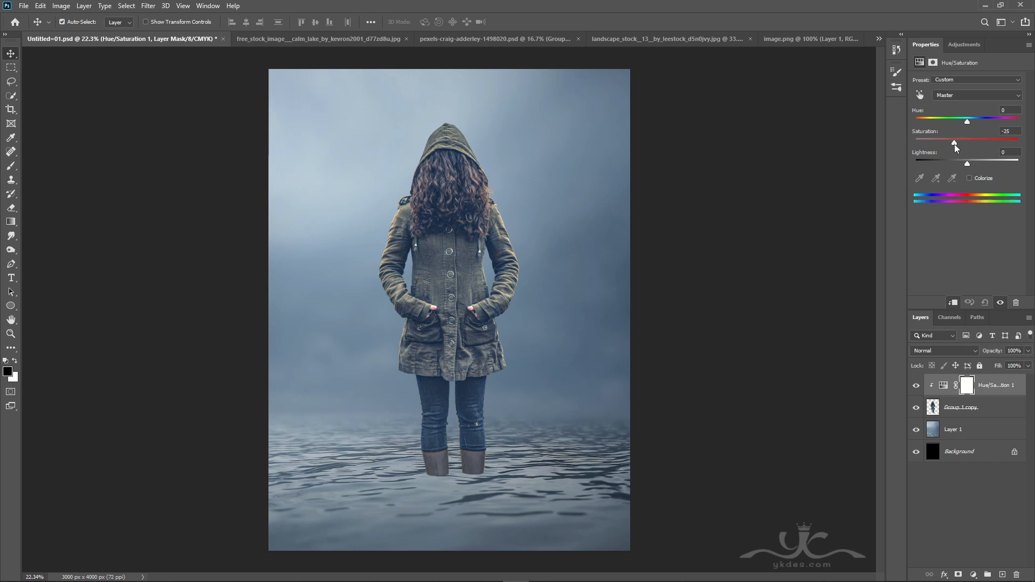
{"action": "left_click_drag", "start_coordinate": [968, 163], "coordinate": [956, 161]}
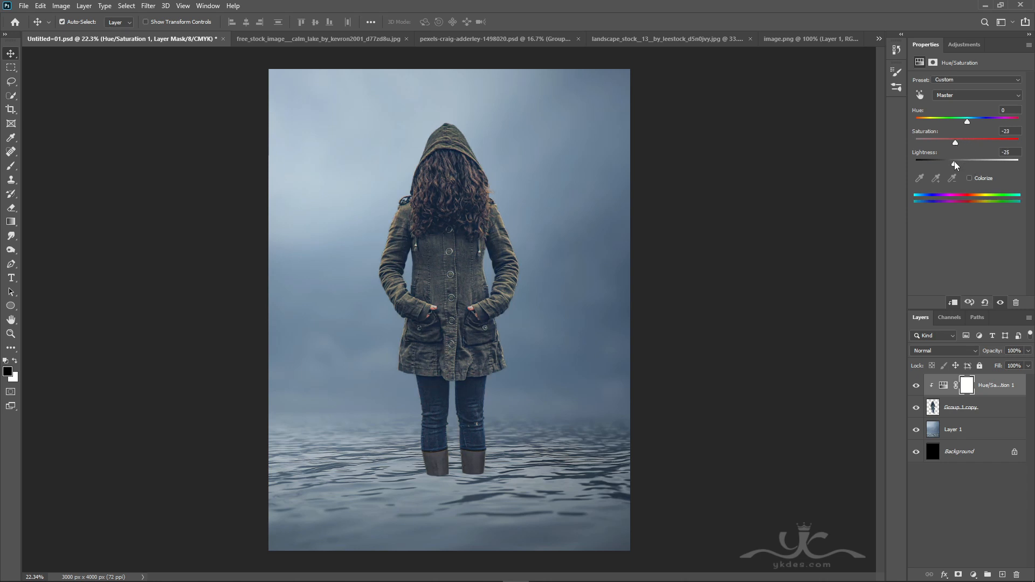
Add a Brightness/Contrast adjustment clipped to the woman and lower its brightness slightly.
{"action": "left_click", "coordinate": [974, 575]}
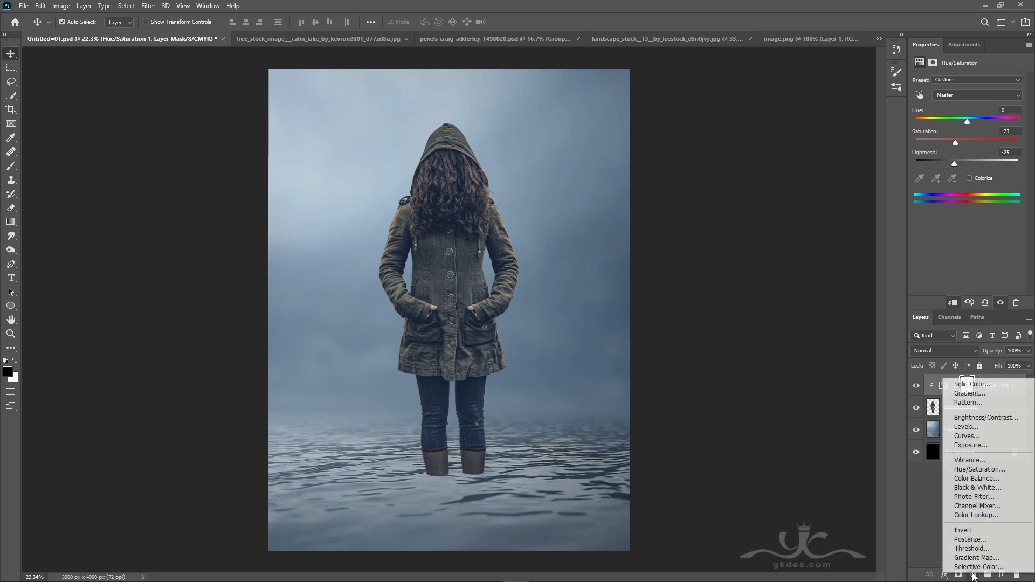
{"action": "left_click", "coordinate": [980, 420]}
{"action": "left_click", "coordinate": [954, 303]}
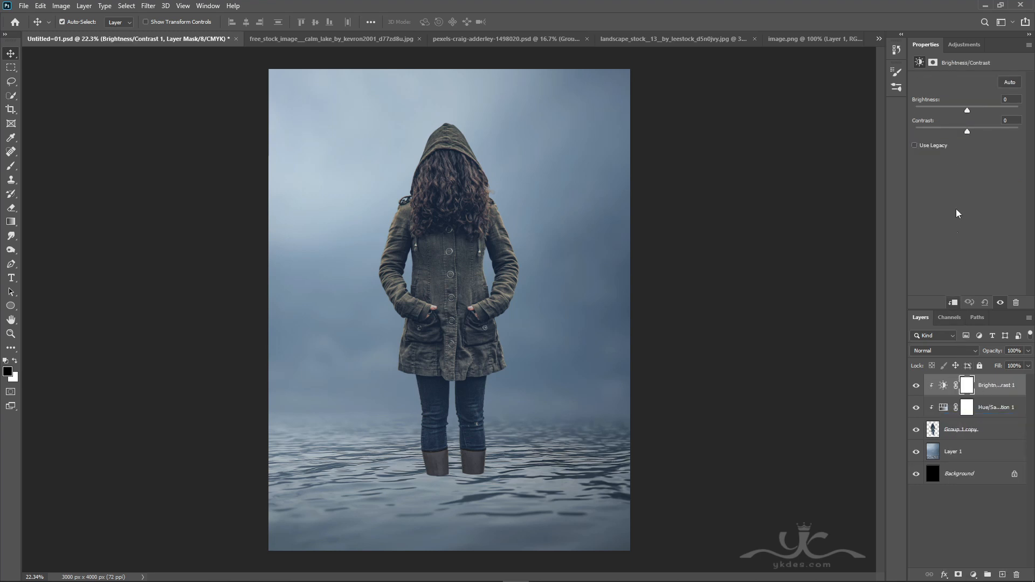
{"action": "left_click_drag", "start_coordinate": [968, 111], "coordinate": [967, 111]}
{"action": "left_click_drag", "start_coordinate": [966, 111], "coordinate": [959, 111]}
Create a new layer above the adjustments, clip it to the woman and set its blend mode to Overlay.
{"action": "left_click", "coordinate": [1003, 574]}
{"action": "left_click", "coordinate": [966, 396], "text": "alt"}
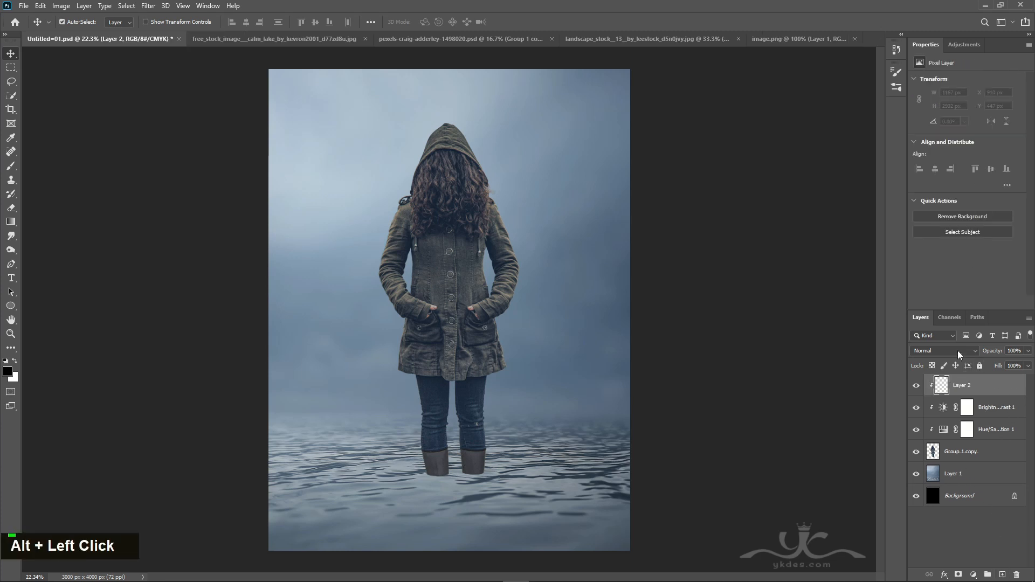
{"action": "left_click", "coordinate": [957, 350]}
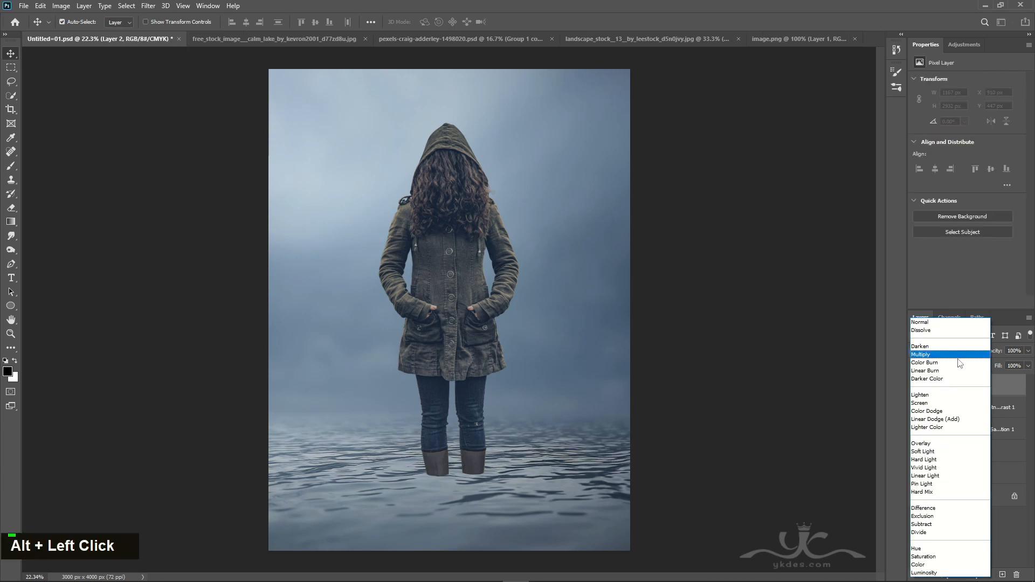
{"action": "left_click", "coordinate": [952, 444]}
Fill the clipped Overlay layer with 50% Gray.
{"action": "left_click", "coordinate": [41, 6]}
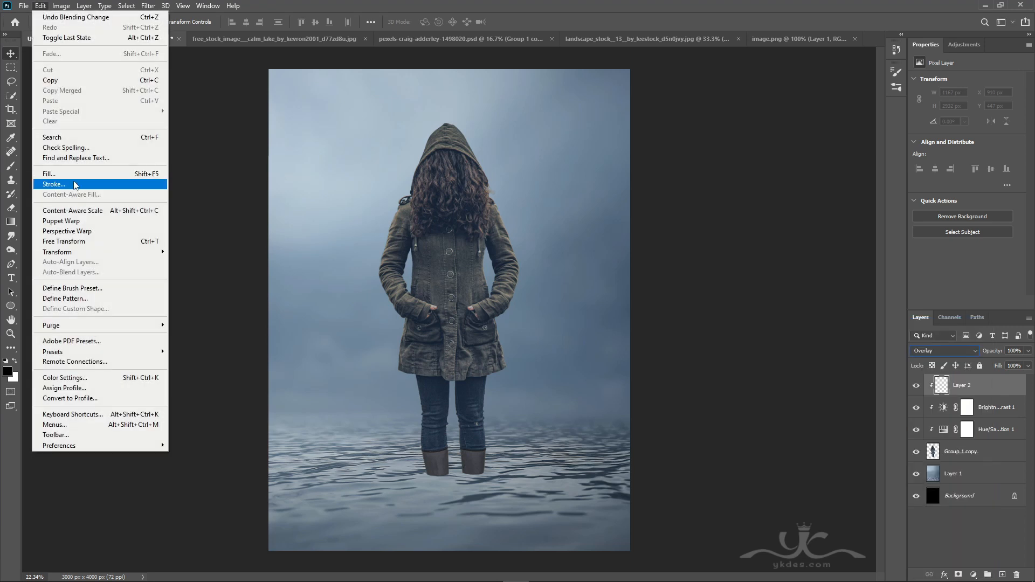
{"action": "left_click", "coordinate": [62, 173]}
{"action": "left_click", "coordinate": [325, 186]}
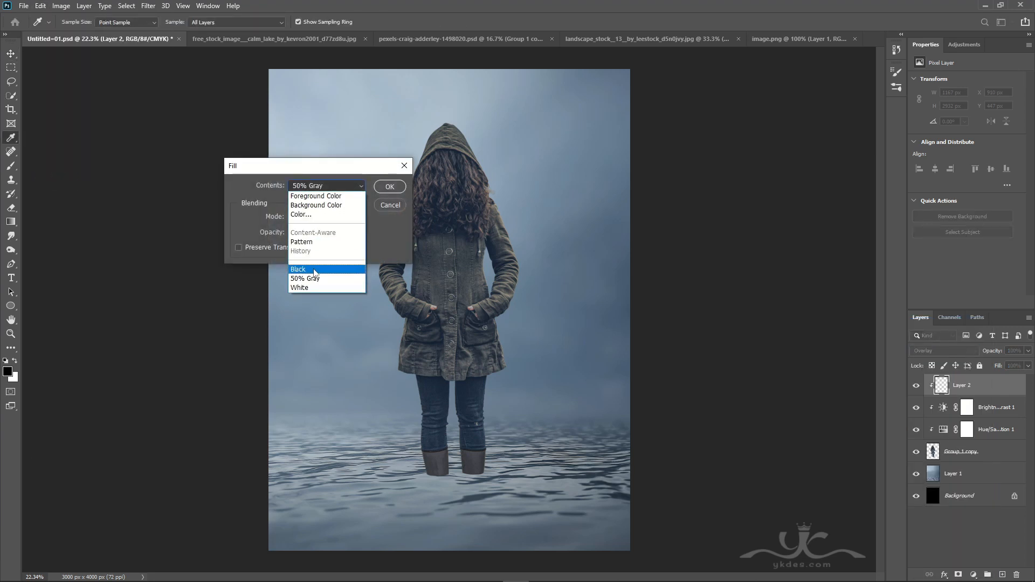
{"action": "left_click", "coordinate": [311, 276]}
{"action": "left_click", "coordinate": [389, 186]}
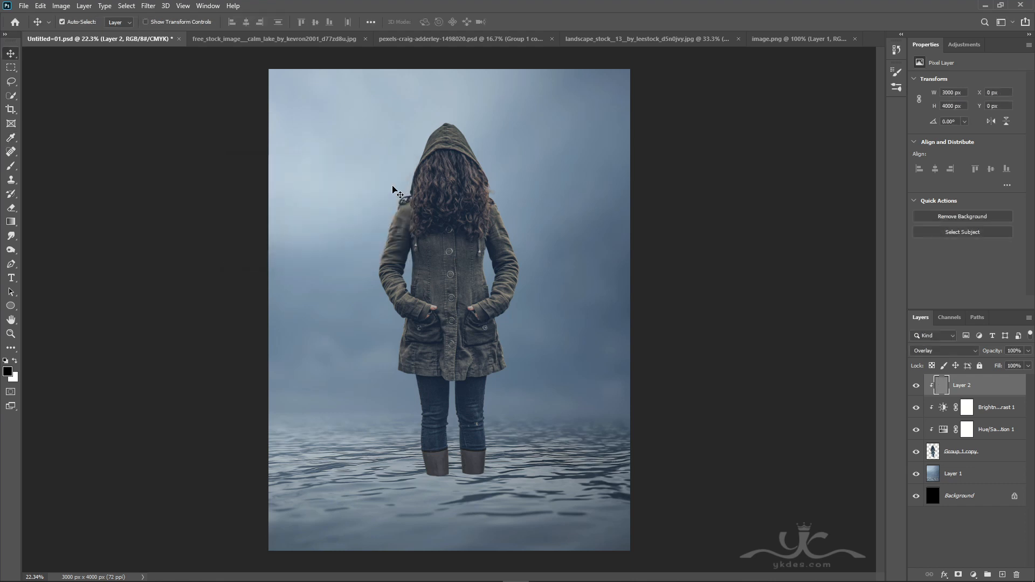
Darken the woman's boots with the Burn tool on the gray layer, using a 200 px brush.
{"action": "left_click", "coordinate": [11, 250]}
{"action": "right_click", "coordinate": [11, 250]}
{"action": "left_click", "coordinate": [52, 261]}
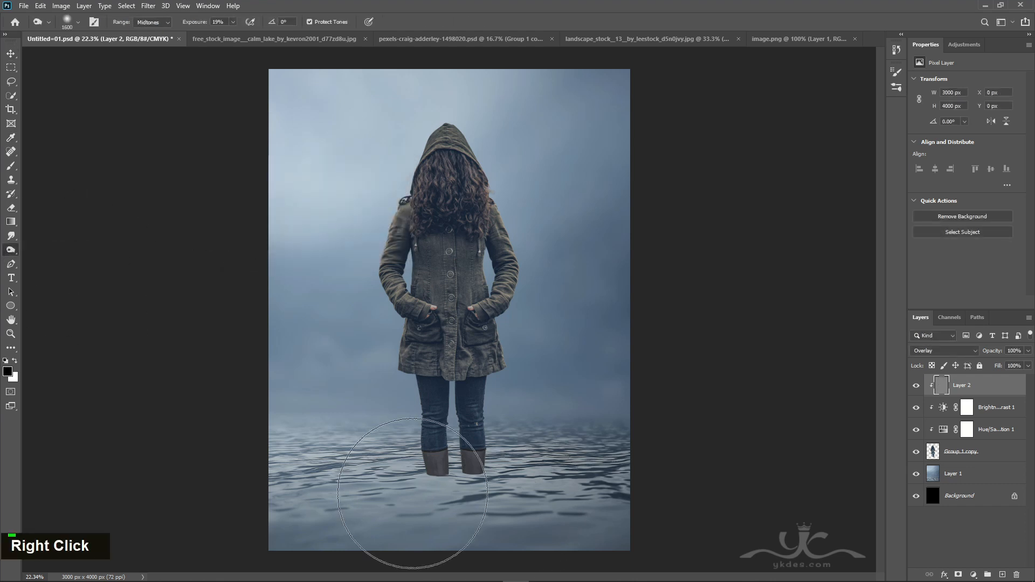
{"action": "key", "text": "bracketleft"}
{"action": "key", "text": "bracketleft"}
{"action": "key", "text": "bracketleft"}
{"action": "key", "text": "bracketleft"}
{"action": "key", "text": "bracketleft"}
{"action": "key", "text": "bracketleft"}
{"action": "key", "text": "bracketleft"}
{"action": "key", "text": "bracketleft"}
{"action": "key", "text": "bracketleft"}
{"action": "key", "text": "bracketleft"}
{"action": "key", "text": "bracketleft"}
{"action": "key", "text": "bracketleft"}
{"action": "key", "text": "bracketleft"}
{"action": "key", "text": "bracketleft"}
{"action": "key", "text": "bracketleft"}
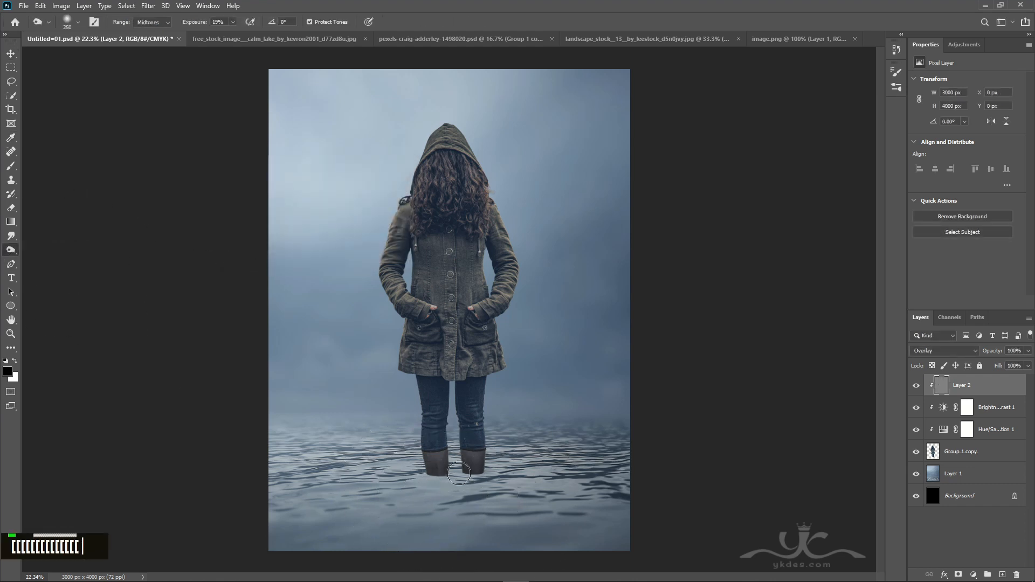
{"action": "key", "text": "bracketright"}
{"action": "key", "text": "bracketright"}
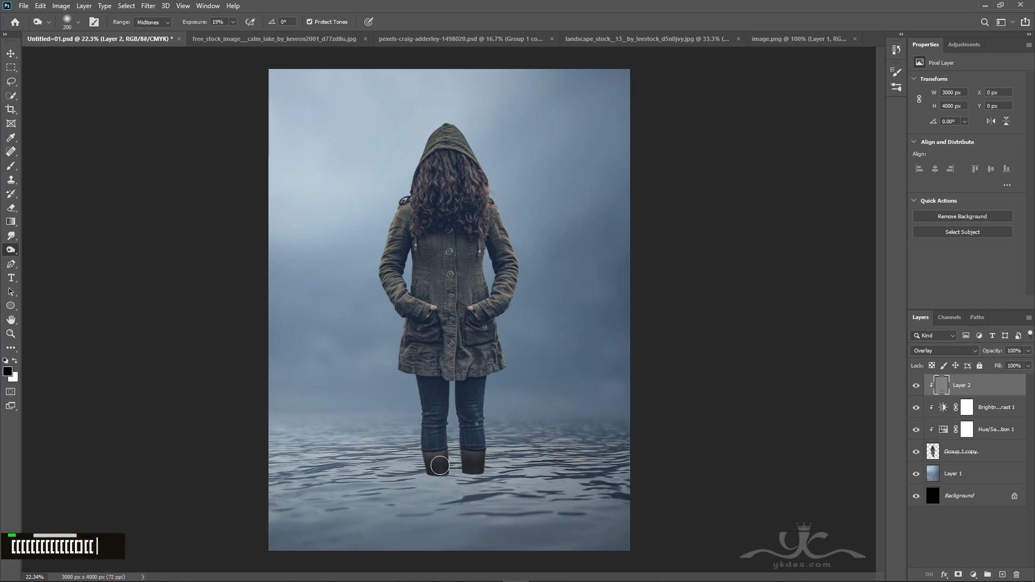
Burn the jeans, lower coat and sleeve edge with a 400 px brush to deepen the shadows.
{"action": "double_click", "coordinate": [494, 436]}
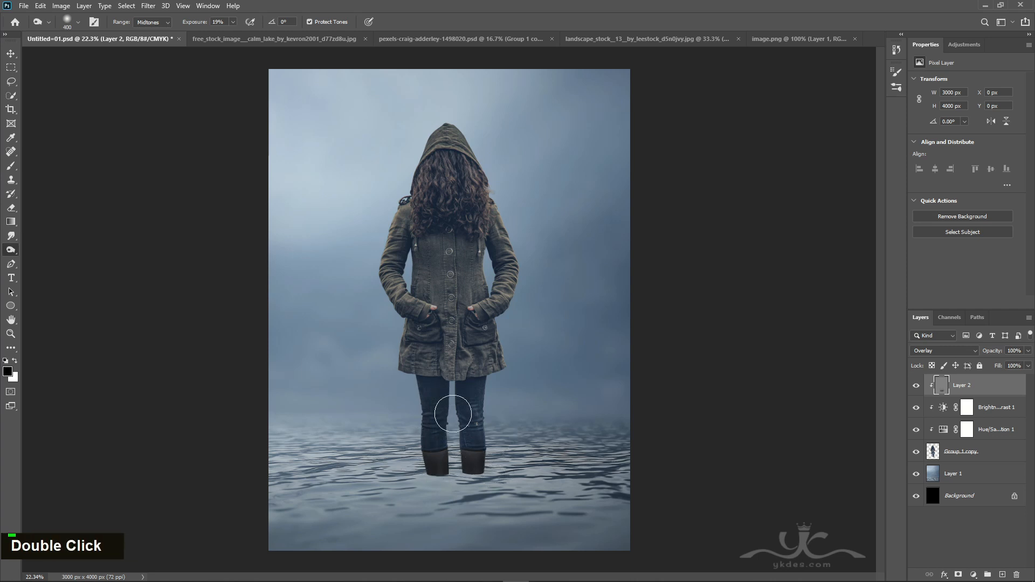
{"action": "mouse_move", "coordinate": [454, 346]}
{"action": "left_mouse_down"}
{"action": "mouse_move", "coordinate": [398, 363]}
{"action": "mouse_move", "coordinate": [413, 342]}
{"action": "mouse_move", "coordinate": [446, 374]}
{"action": "mouse_move", "coordinate": [465, 368]}
{"action": "mouse_move", "coordinate": [451, 284]}
{"action": "mouse_move", "coordinate": [473, 341]}
{"action": "mouse_move", "coordinate": [477, 265]}
{"action": "mouse_move", "coordinate": [499, 290]}
{"action": "mouse_move", "coordinate": [481, 361]}
{"action": "left_mouse_up"}
{"action": "left_click_drag", "start_coordinate": [379, 274], "coordinate": [396, 316]}
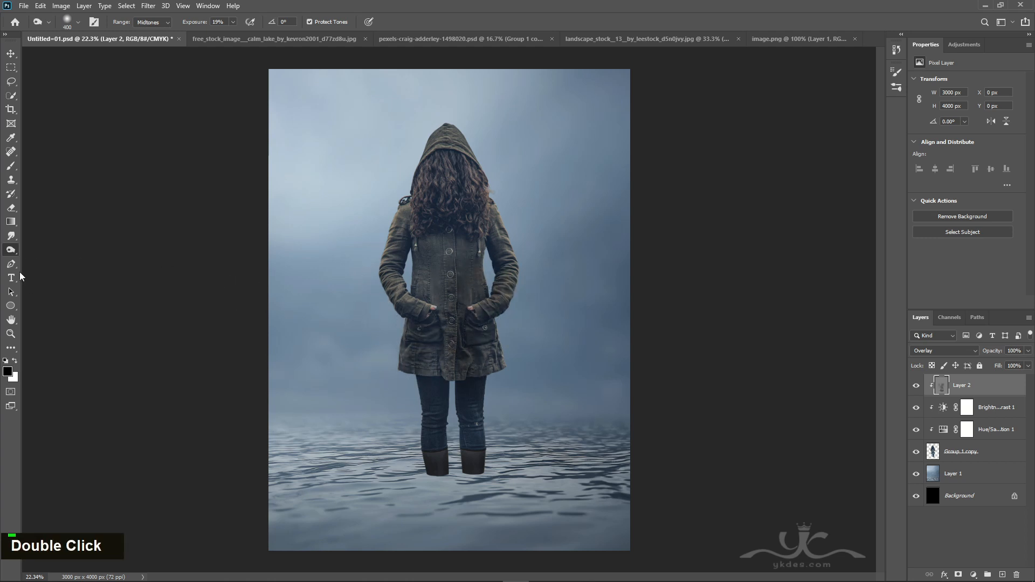
Brighten the edges of the hood, shoulders and sleeves with the Dodge tool, using a 500 px brush.
{"action": "right_click", "coordinate": [12, 250]}
{"action": "left_click", "coordinate": [44, 249]}
{"action": "key", "text": "bracketleft"}
{"action": "key", "text": "bracketleft"}
{"action": "key", "text": "bracketleft"}
{"action": "key", "text": "bracketleft"}
{"action": "key", "text": "bracketleft"}
{"action": "key", "text": "bracketleft"}
{"action": "key", "text": "bracketleft"}
{"action": "key", "text": "bracketleft"}
{"action": "key", "text": "bracketleft"}
{"action": "key", "text": "bracketleft"}
{"action": "key", "text": "bracketleft"}
{"action": "key", "text": "bracketleft"}
{"action": "key", "text": "bracketleft"}
{"action": "key", "text": "bracketleft"}
{"action": "key", "text": "bracketleft"}
{"action": "key", "text": "bracketleft"}
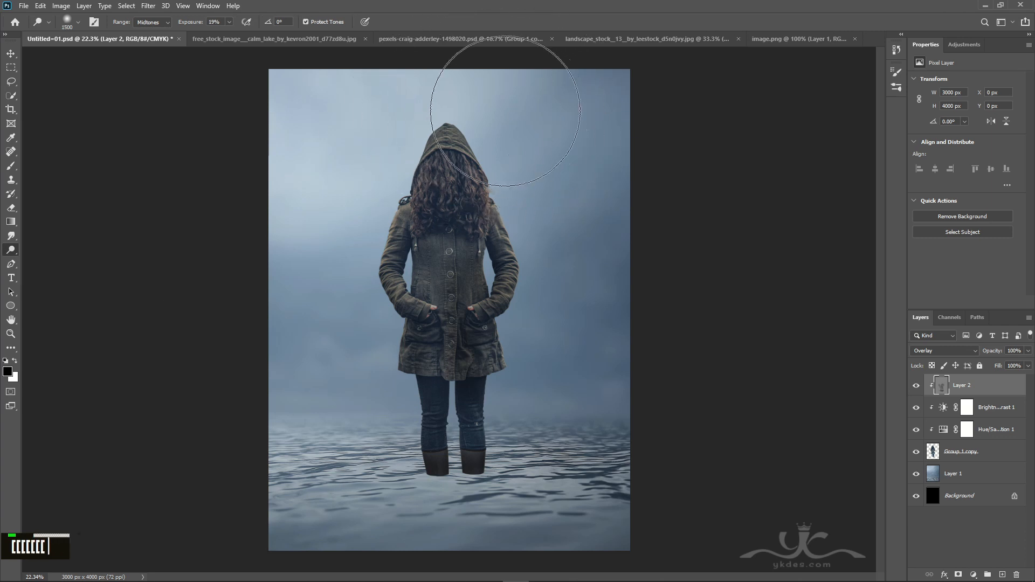
{"action": "key", "text": "bracketleft"}
{"action": "key", "text": "bracketleft"}
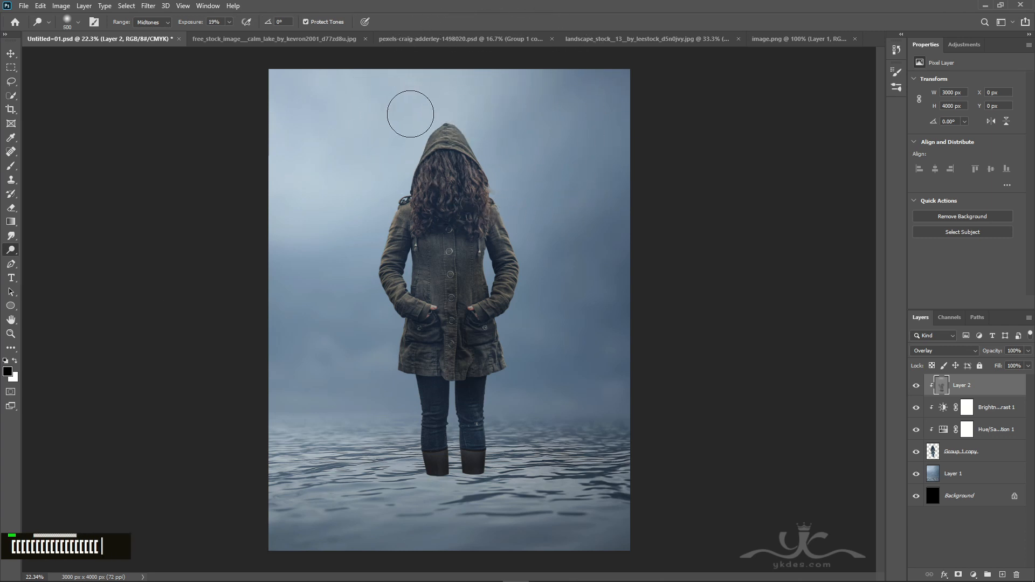
{"action": "mouse_move", "coordinate": [411, 114]}
{"action": "left_mouse_down"}
{"action": "mouse_move", "coordinate": [504, 127]}
{"action": "mouse_move", "coordinate": [491, 146]}
{"action": "mouse_move", "coordinate": [494, 137]}
{"action": "mouse_move", "coordinate": [506, 176]}
{"action": "mouse_move", "coordinate": [520, 181]}
{"action": "mouse_move", "coordinate": [505, 189]}
{"action": "mouse_move", "coordinate": [515, 252]}
{"action": "left_mouse_up"}
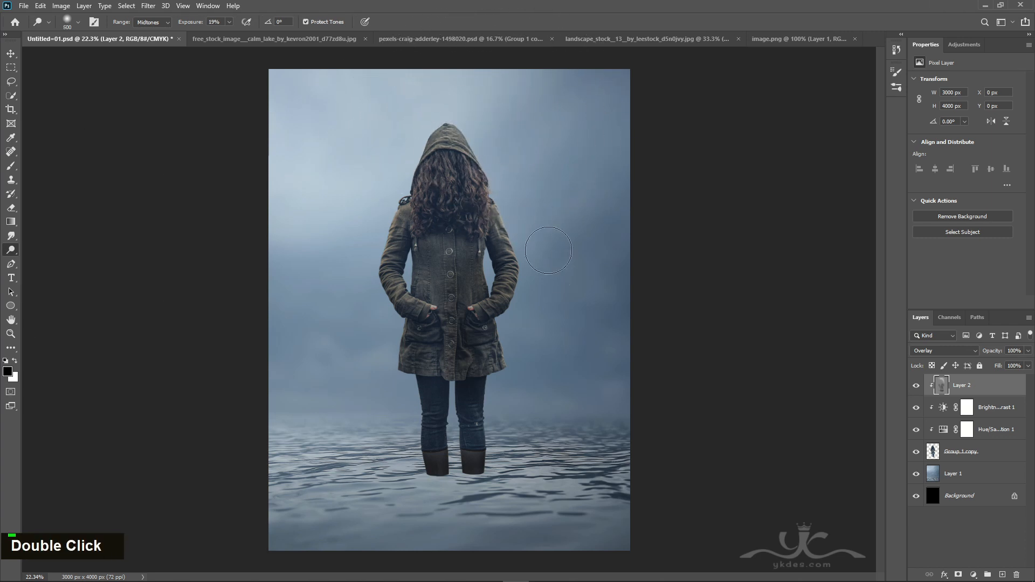
{"action": "mouse_move", "coordinate": [429, 165]}
{"action": "left_mouse_down"}
{"action": "mouse_move", "coordinate": [394, 164]}
{"action": "mouse_move", "coordinate": [374, 225]}
{"action": "mouse_move", "coordinate": [392, 212]}
{"action": "mouse_move", "coordinate": [422, 118]}
{"action": "mouse_move", "coordinate": [373, 182]}
{"action": "mouse_move", "coordinate": [393, 119]}
{"action": "mouse_move", "coordinate": [431, 129]}
{"action": "mouse_move", "coordinate": [377, 198]}
{"action": "left_mouse_up"}
Dodge the woman's curly hair with a 300 px brush to bring out its highlights.
{"action": "key", "text": "bracketleft"}
{"action": "key", "text": "bracketleft"}
{"action": "mouse_move", "coordinate": [448, 178]}
{"action": "left_mouse_down"}
{"action": "mouse_move", "coordinate": [437, 221]}
{"action": "mouse_move", "coordinate": [452, 222]}
{"action": "mouse_move", "coordinate": [419, 220]}
{"action": "mouse_move", "coordinate": [472, 221]}
{"action": "left_mouse_up"}
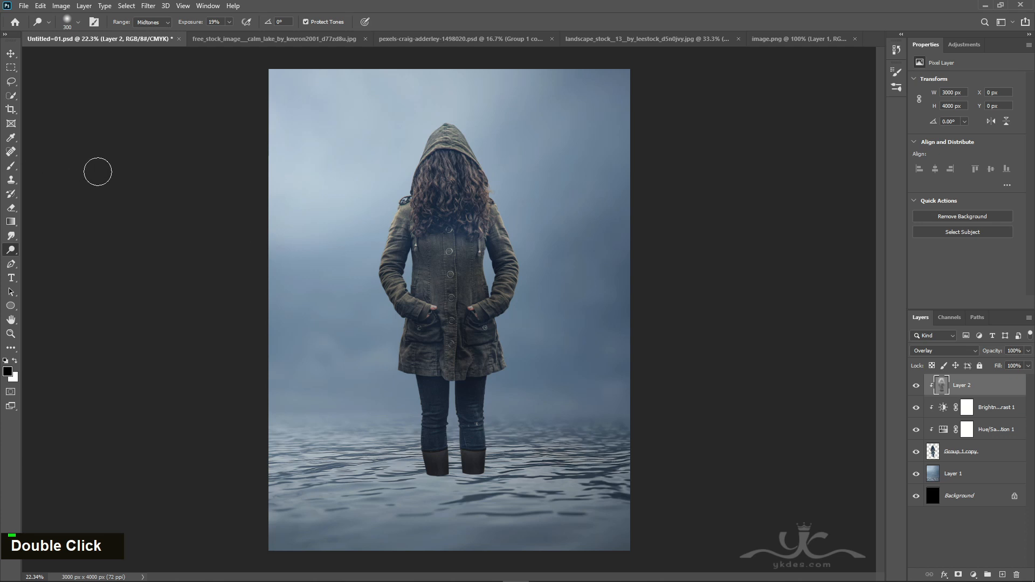
Compare the image with and without the dodge-and-burn layer, and lower that layer's opacity to 87%.
{"action": "left_click", "coordinate": [11, 53]}
{"action": "left_click", "coordinate": [916, 386]}
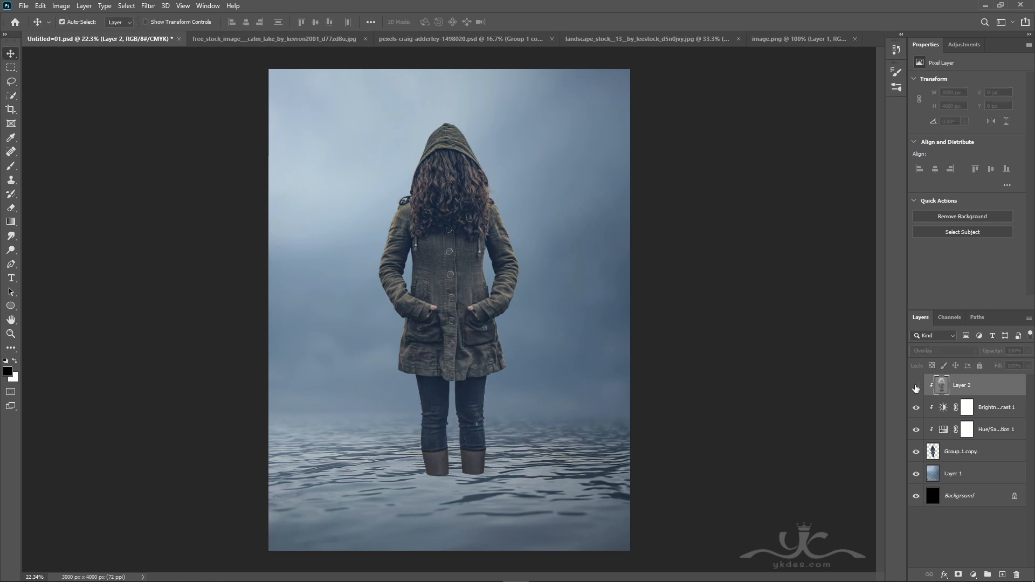
{"action": "left_click", "coordinate": [916, 386]}
{"action": "left_click", "coordinate": [1028, 366]}
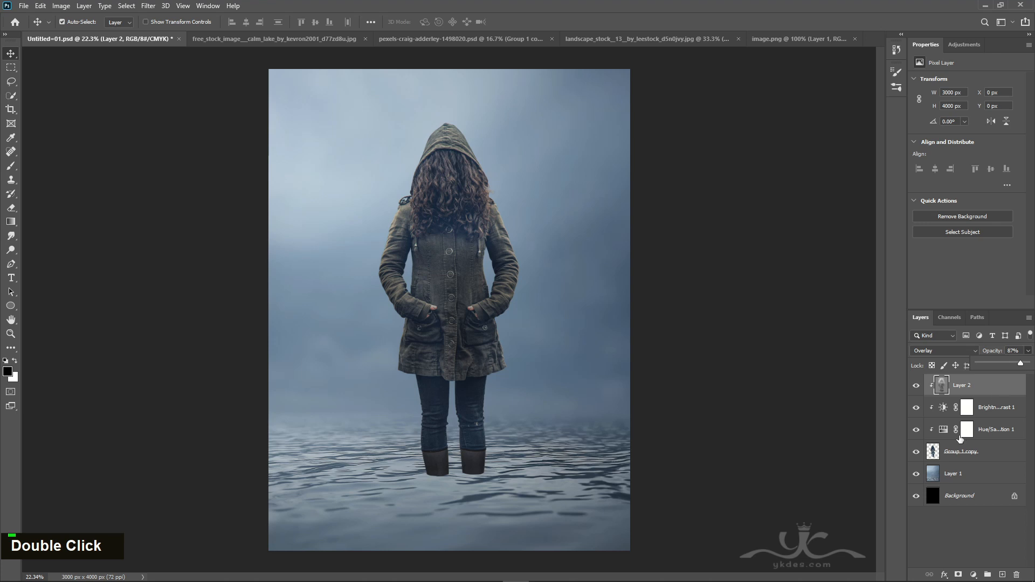
Group the woman's layer together with the three layers clipped to it, and duplicate the group.
{"action": "left_click", "coordinate": [996, 459], "text": "shift"}
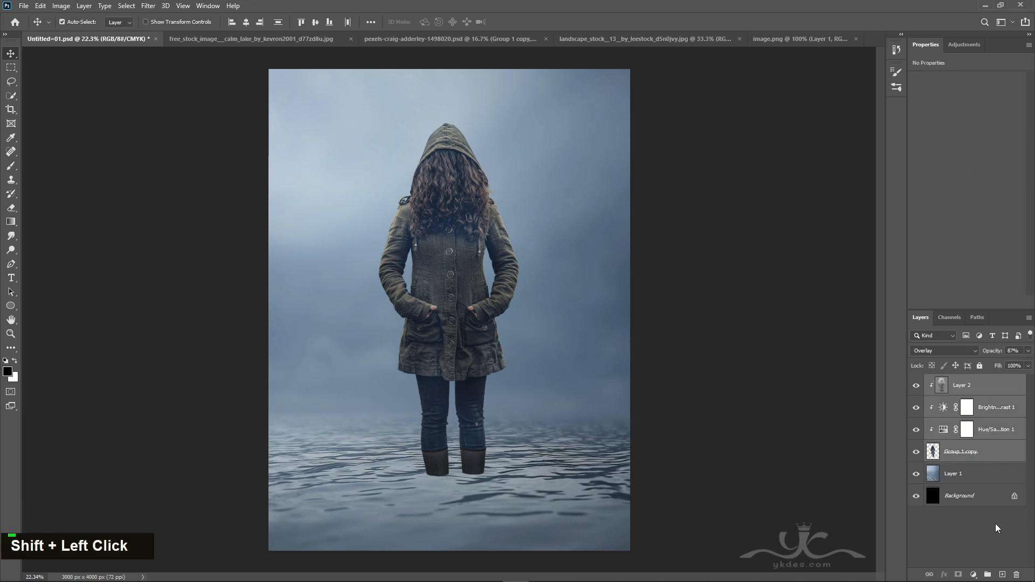
{"action": "left_click", "coordinate": [988, 575]}
{"action": "key", "text": "ctrl+j"}
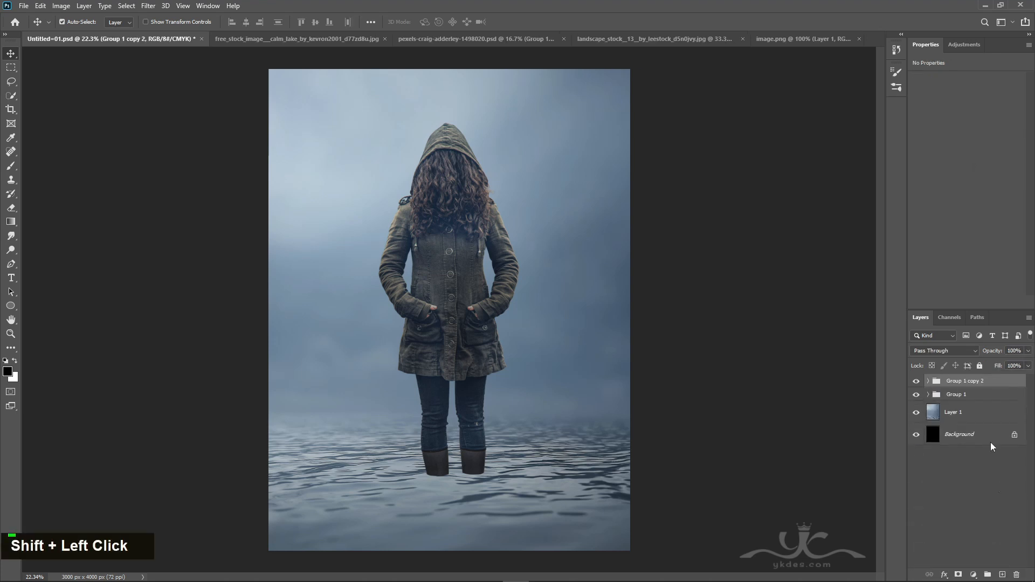
Merge the duplicated group into a single layer and move it below the original group.
{"action": "right_click", "coordinate": [974, 380]}
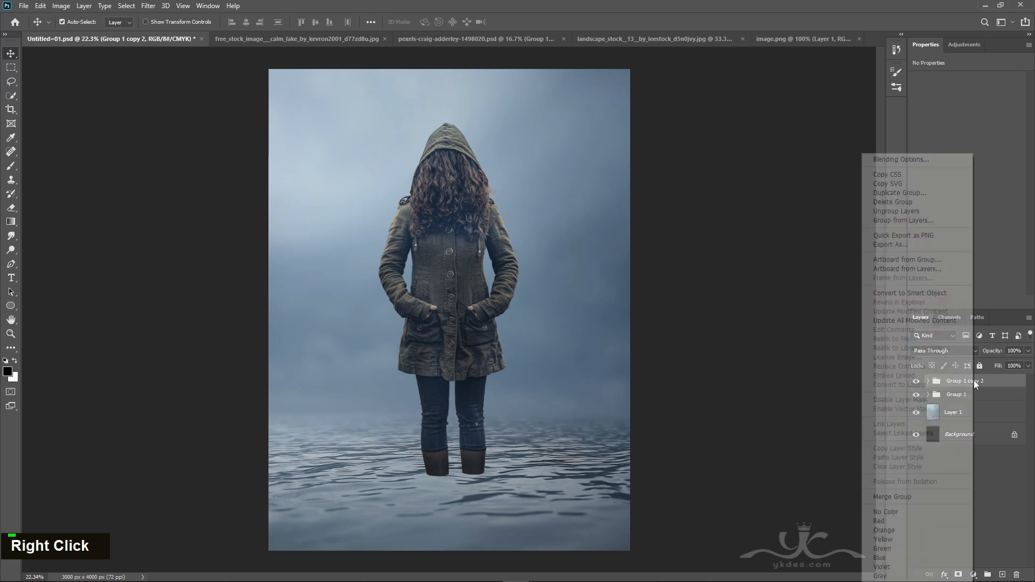
{"action": "left_click", "coordinate": [926, 497]}
{"action": "left_click_drag", "start_coordinate": [985, 386], "coordinate": [990, 413]}
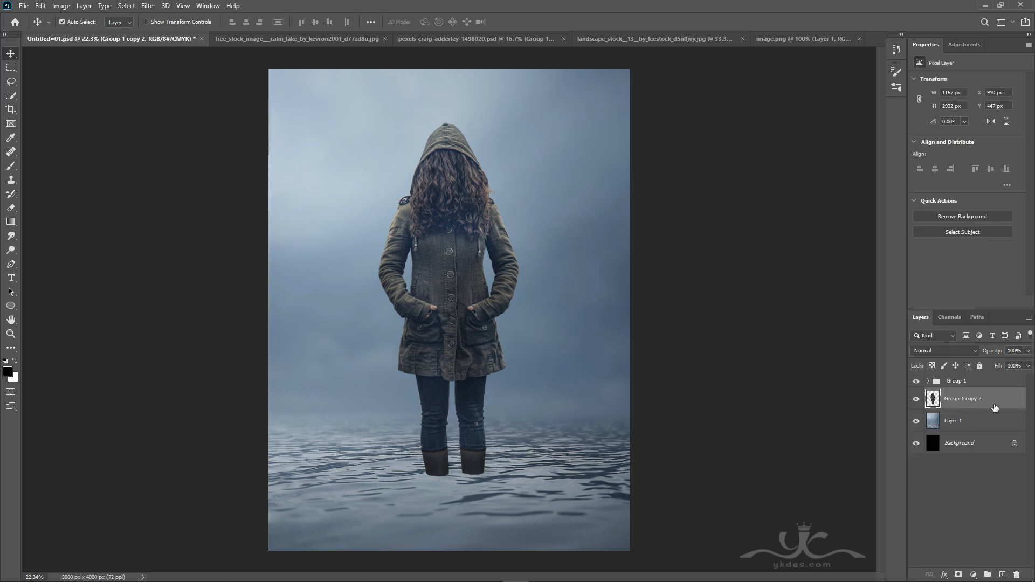
Flip the merged copy of the woman vertically.
{"action": "left_click", "coordinate": [41, 6]}
{"action": "mouse_move", "coordinate": [106, 258]}
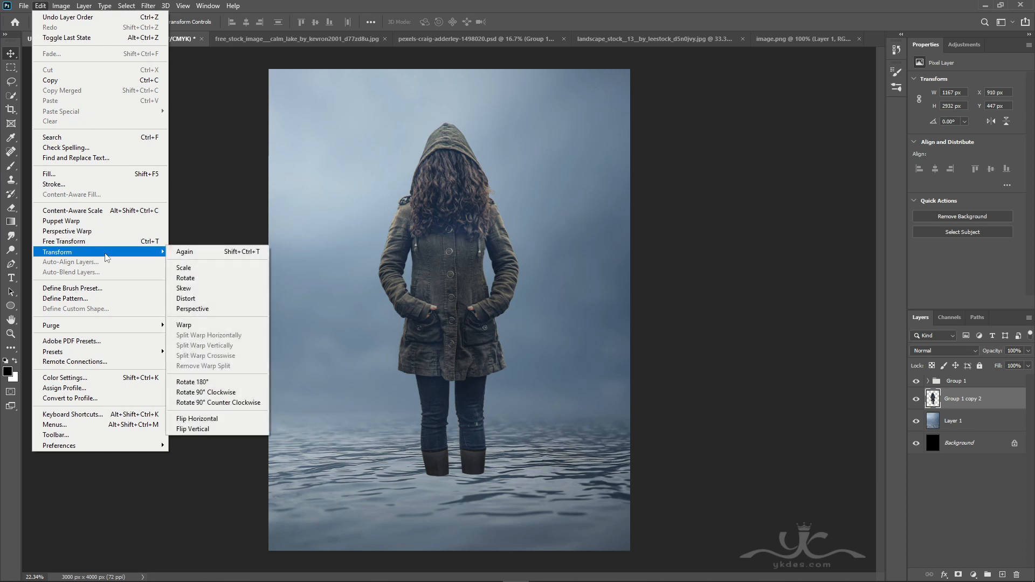
{"action": "left_click", "coordinate": [219, 429]}
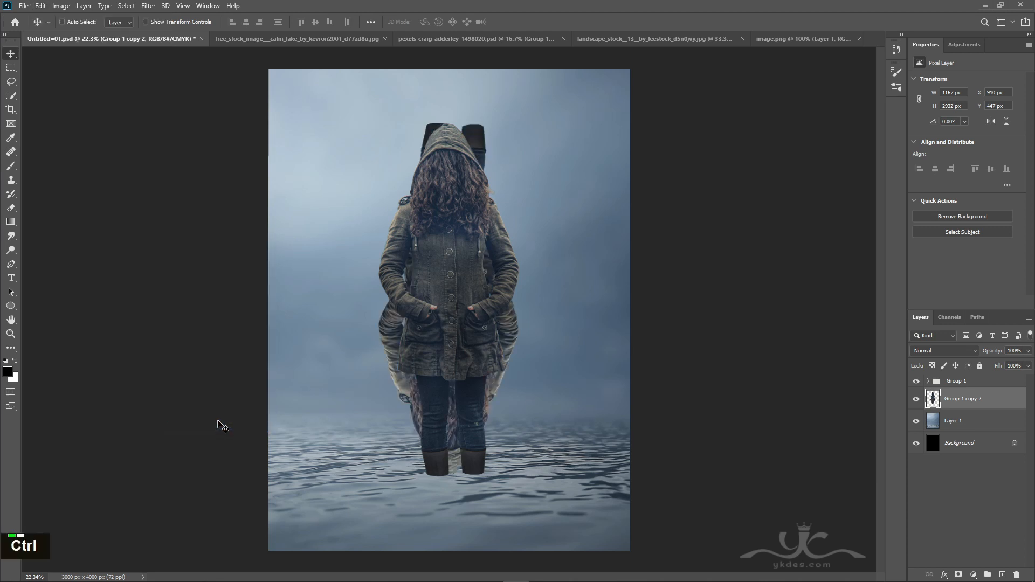
Move the flipped copy beneath the boots, scale its height to 72.85%, and nudge it sideways to line up as a reflection.
{"action": "key", "text": "ctrl+t"}
{"action": "left_click_drag", "start_coordinate": [461, 487], "coordinate": [439, 581]}
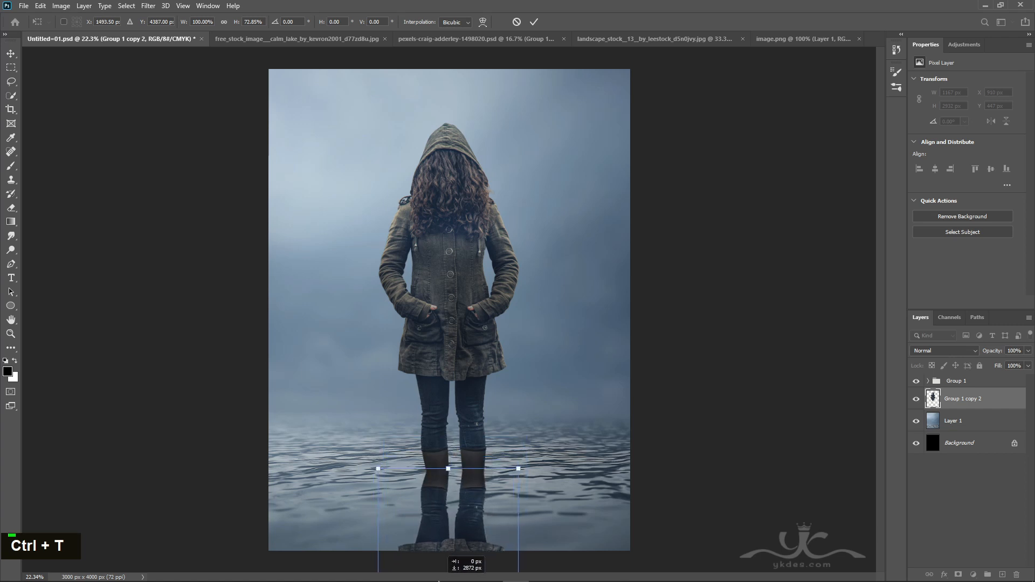
{"action": "key", "text": "Return"}
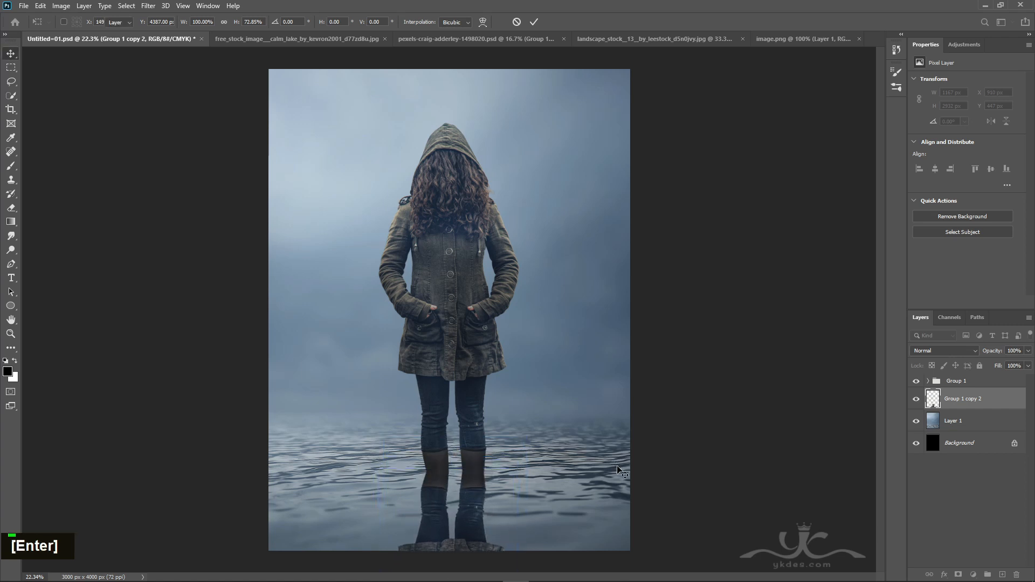
{"action": "key", "text": "Right"}
{"action": "key", "text": "Right"}
{"action": "key", "text": "Left"}
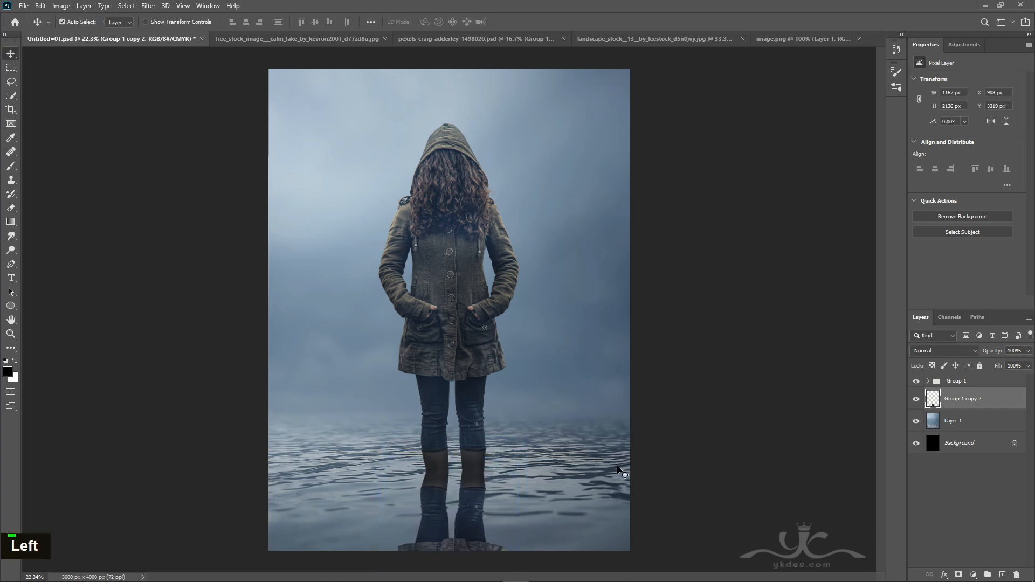
{"action": "key", "text": "Right"}
{"action": "key", "text": "Left"}
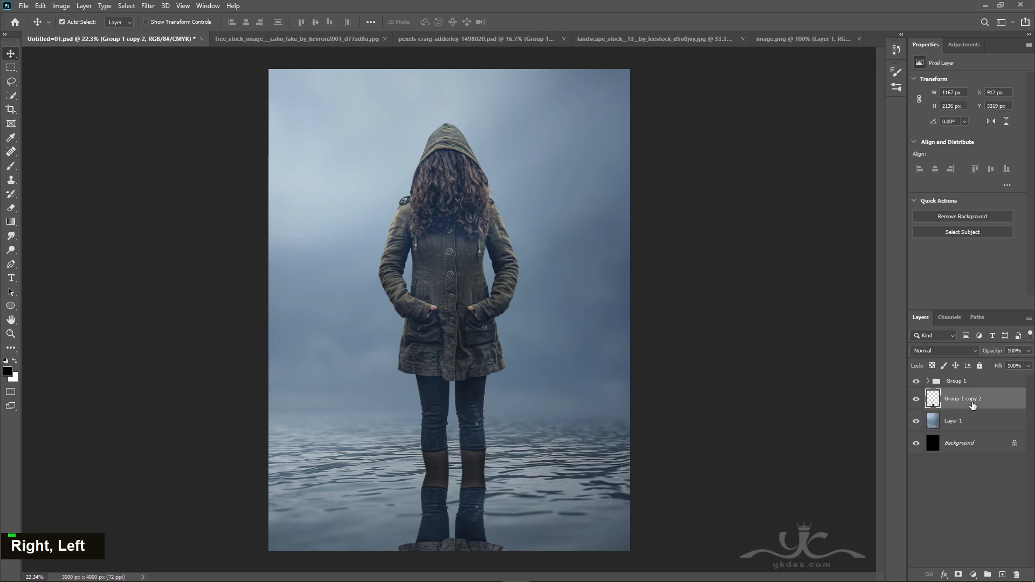
Soften the reflection layer with a Gaussian Blur of about 15 px radius.
{"action": "left_click", "coordinate": [148, 6]}
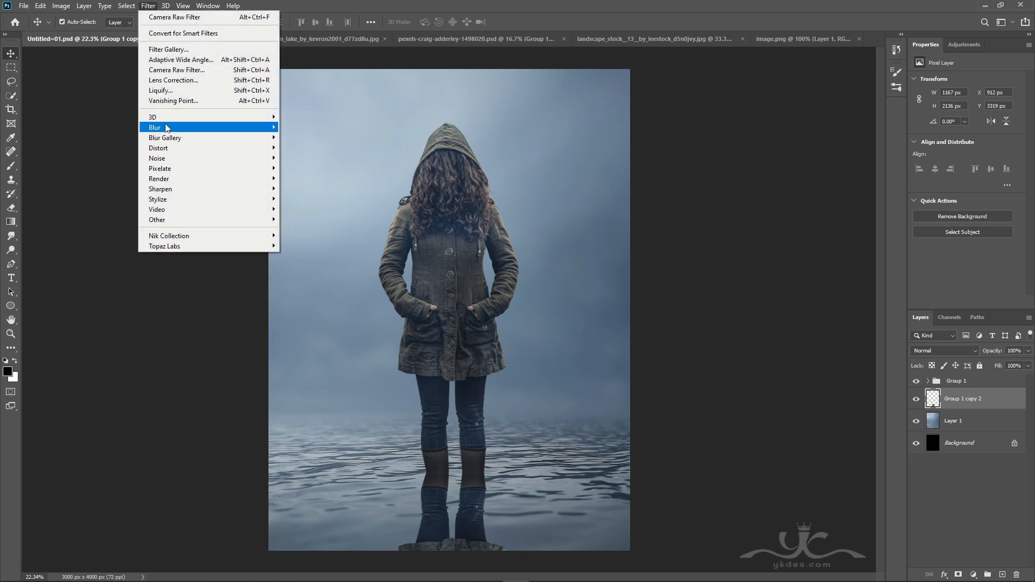
{"action": "mouse_move", "coordinate": [162, 128]}
{"action": "left_click", "coordinate": [313, 168]}
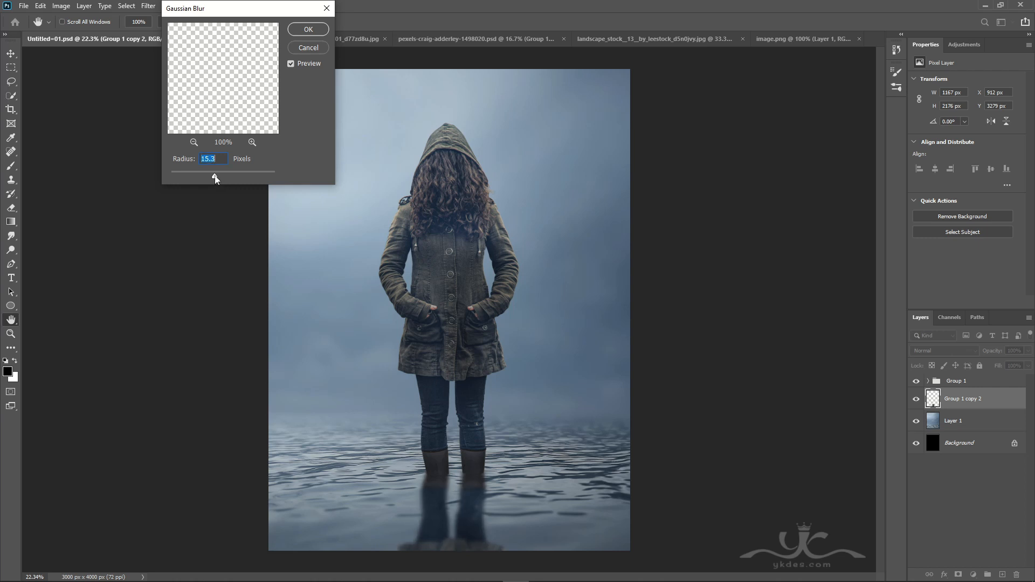
{"action": "left_click_drag", "start_coordinate": [215, 175], "coordinate": [214, 175]}
{"action": "left_click", "coordinate": [307, 30]}
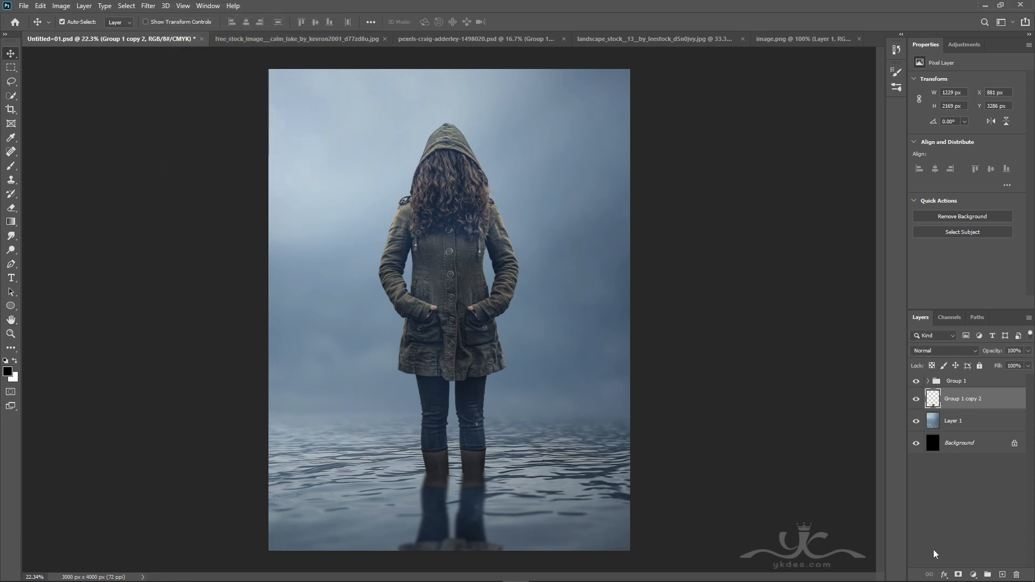
Blend the reflection into the water with underlying-layer Blend If ranges 1/102 and 119/251, and lower its opacity to 90%.
{"action": "left_click", "coordinate": [944, 575]}
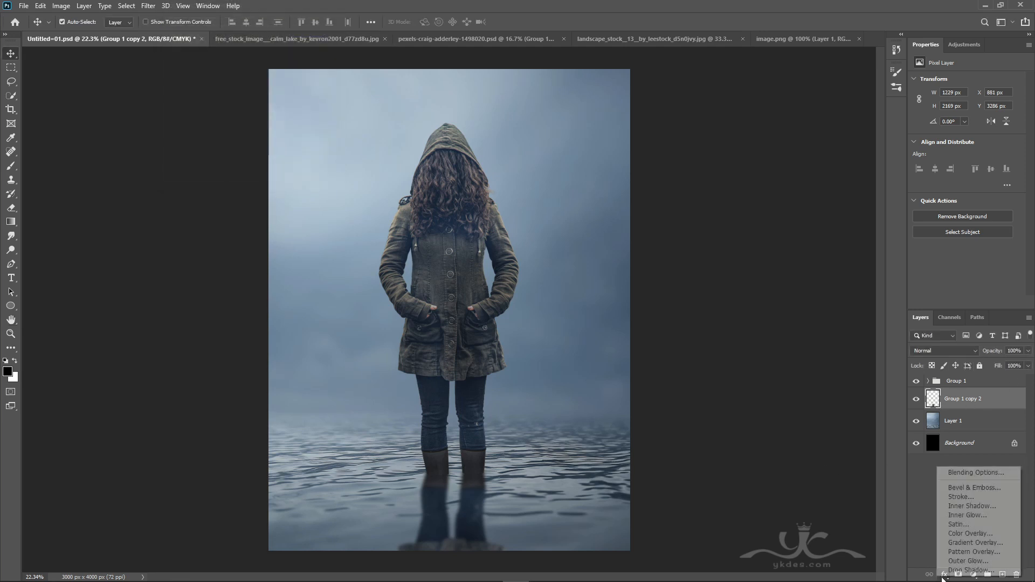
{"action": "left_click", "coordinate": [974, 473]}
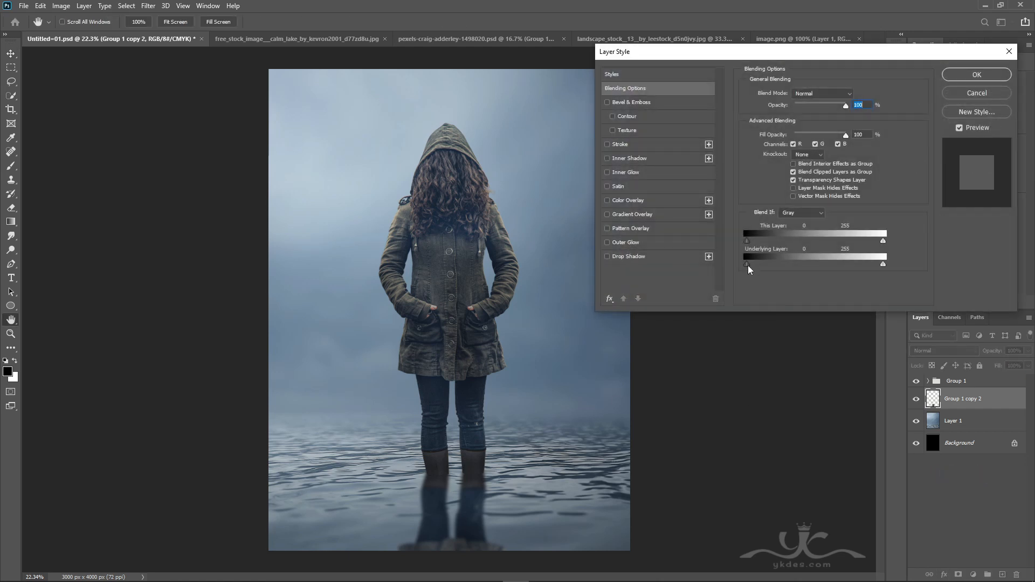
{"action": "left_click", "coordinate": [749, 264], "text": "alt"}
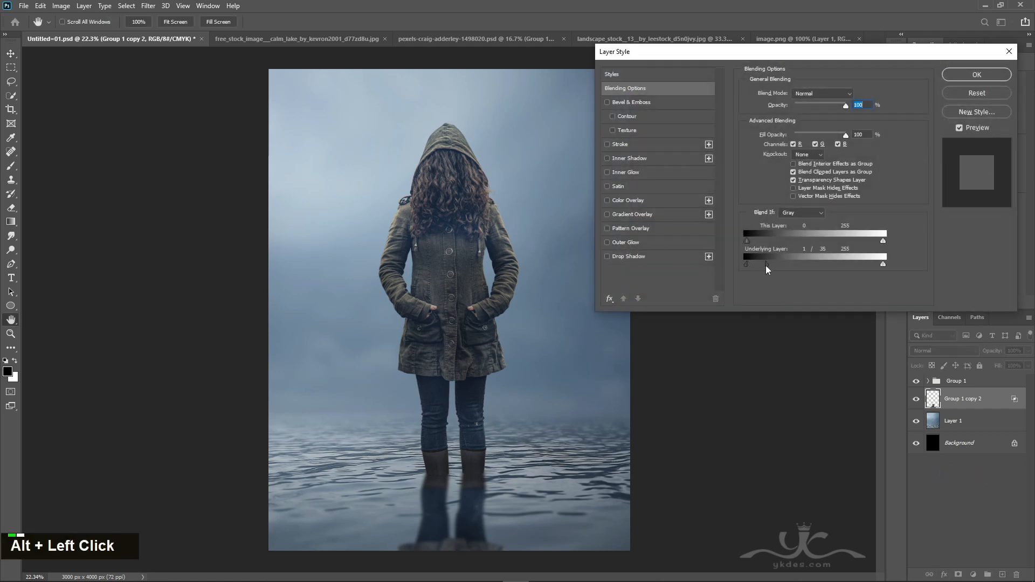
{"action": "left_click_drag", "start_coordinate": [765, 266], "coordinate": [782, 265]}
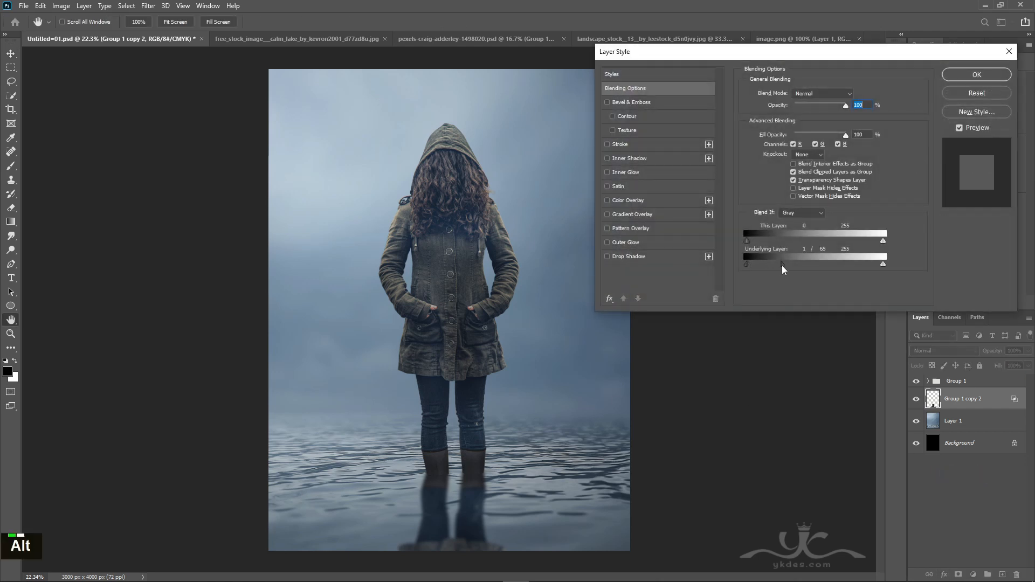
{"action": "left_click", "coordinate": [882, 264], "text": "alt"}
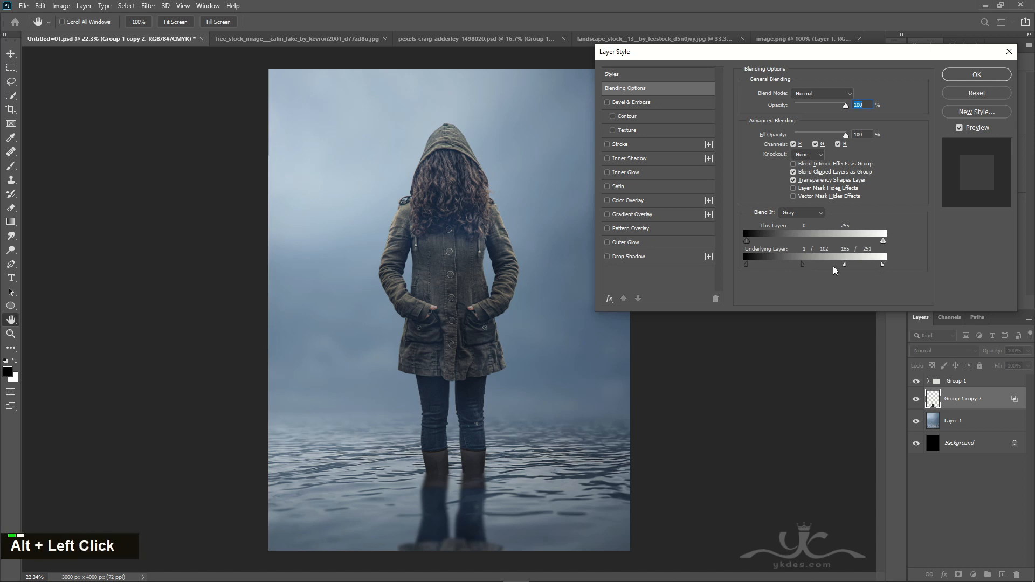
{"action": "left_click_drag", "start_coordinate": [833, 266], "coordinate": [811, 267]}
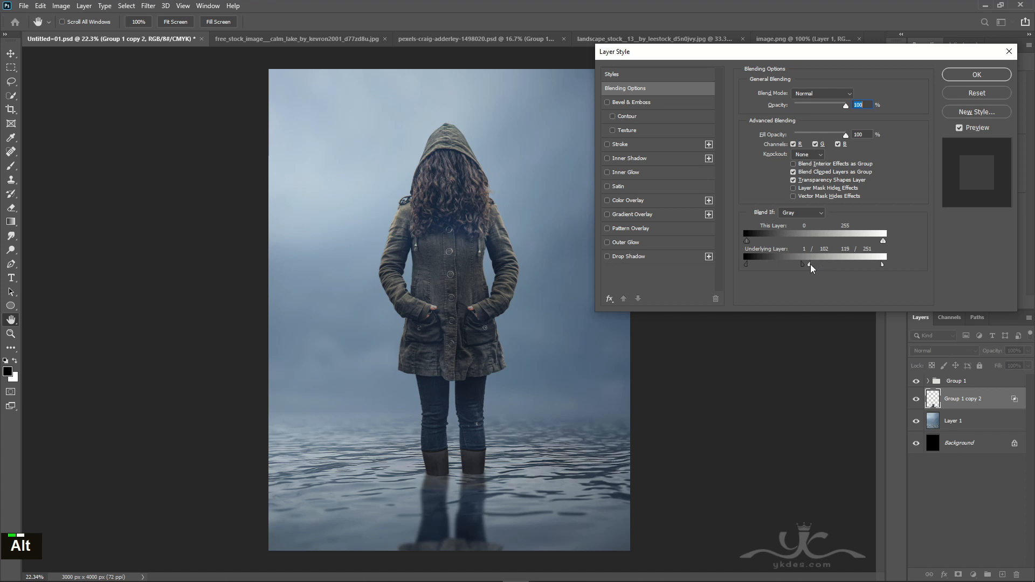
{"action": "left_click", "coordinate": [961, 76]}
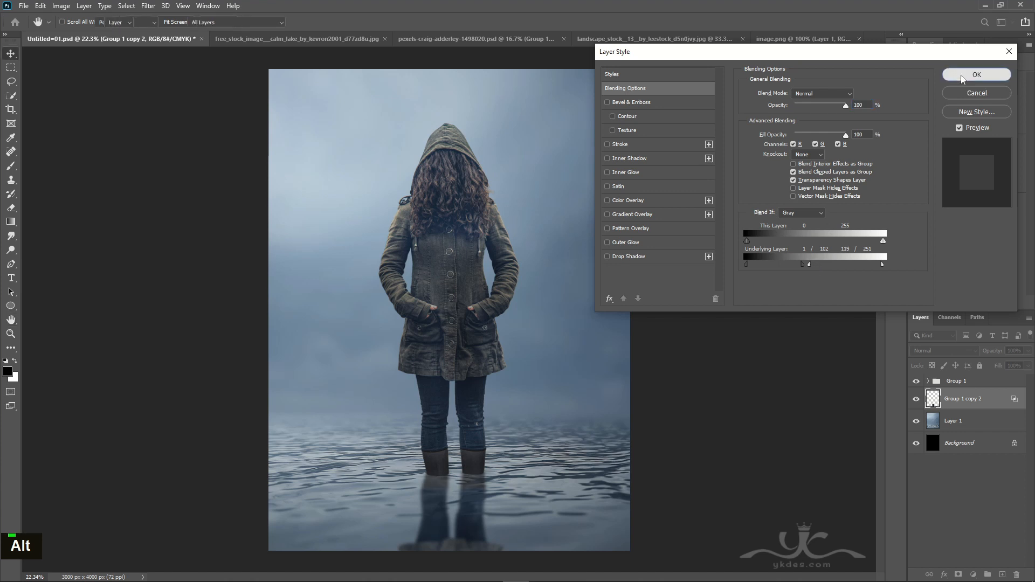
{"action": "left_click", "coordinate": [1028, 351]}
{"action": "left_click_drag", "start_coordinate": [1027, 362], "coordinate": [1022, 368]}
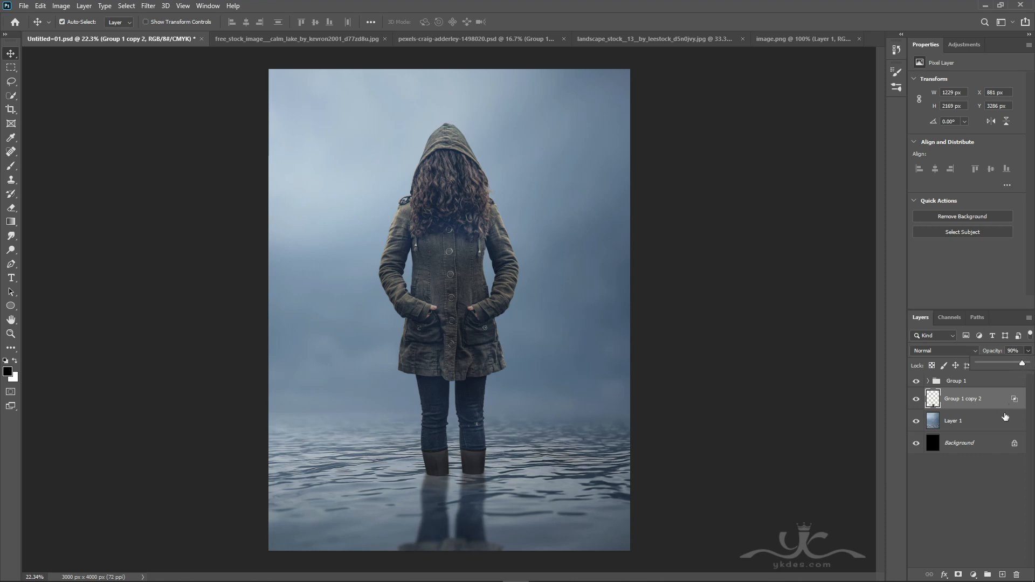
Add a new layer above the reflection and paint a soft black shadow around the base of the woman's first boot.
{"action": "left_click", "coordinate": [1002, 575]}
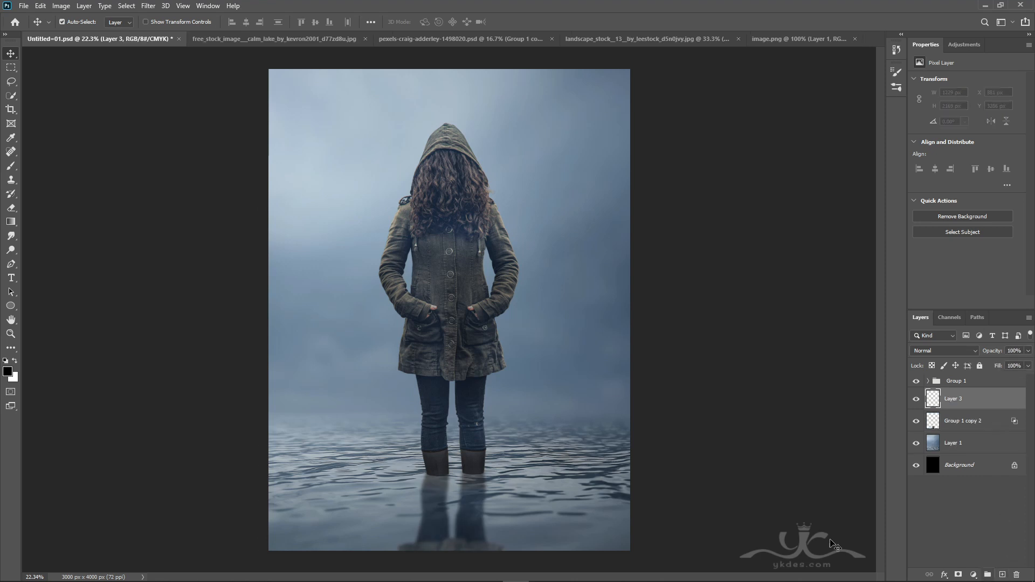
{"action": "left_click", "coordinate": [10, 165]}
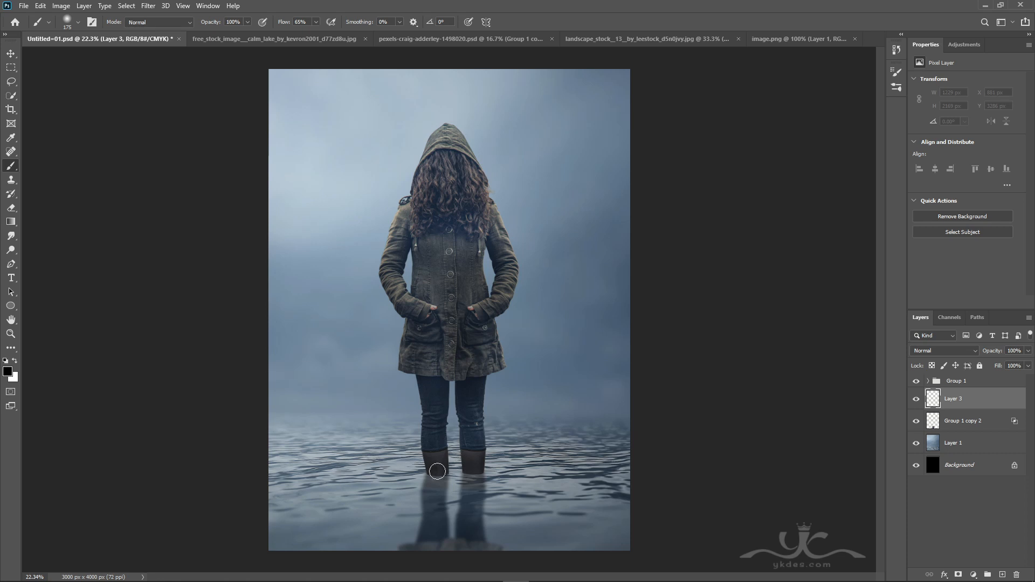
{"action": "key", "text": "ctrl+equal"}
{"action": "scroll", "coordinate": [437, 472], "scroll_direction": "down", "scroll_amount": 1}
{"action": "key", "text": "ctrl+equal"}
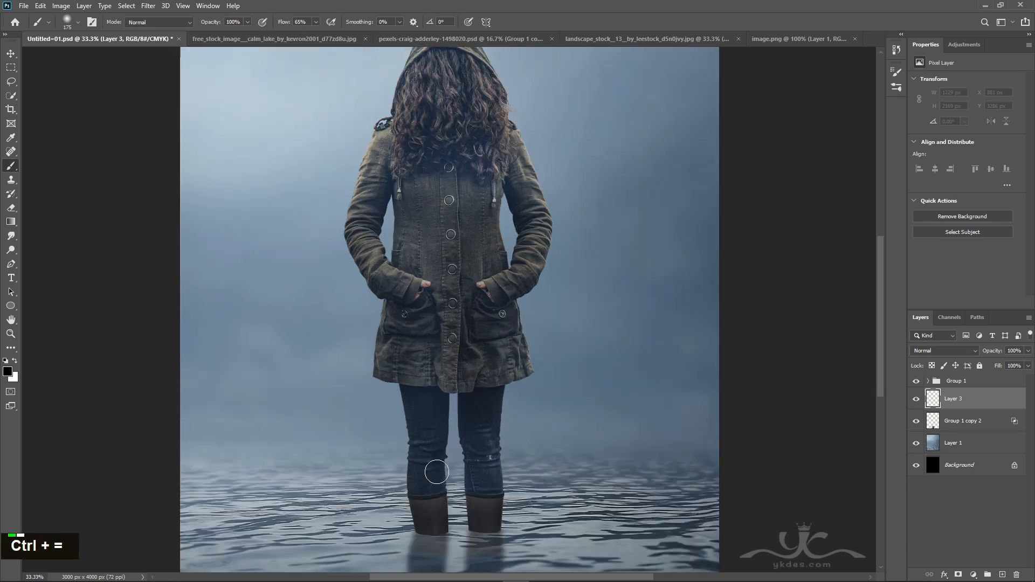
{"action": "key", "text": "bracketleft"}
{"action": "scroll", "coordinate": [439, 523], "scroll_direction": "down", "scroll_amount": 4}
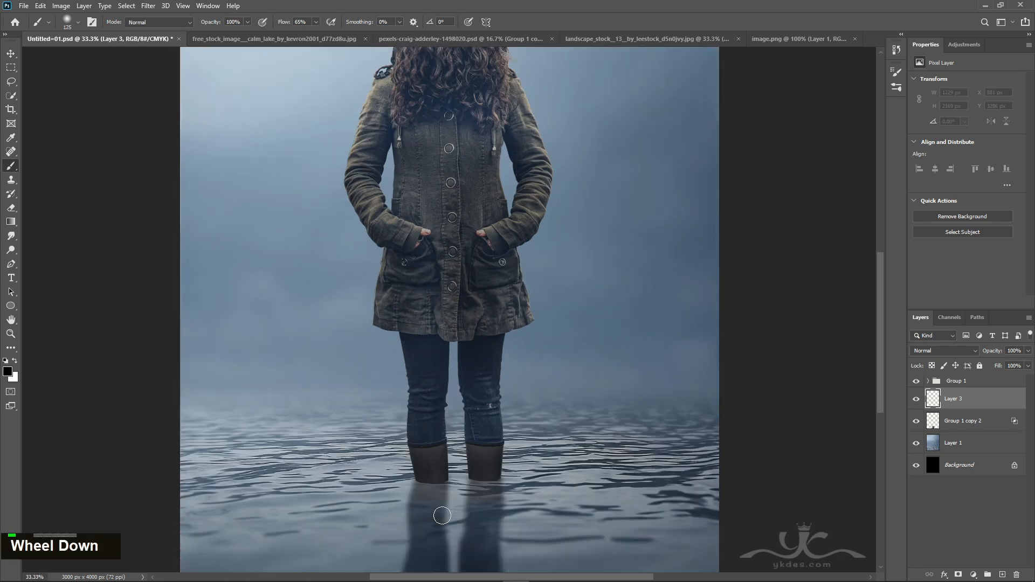
{"action": "key", "text": "bracketleft"}
{"action": "mouse_move", "coordinate": [427, 440]}
{"action": "left_mouse_down"}
{"action": "mouse_move", "coordinate": [417, 453]}
{"action": "mouse_move", "coordinate": [439, 458]}
{"action": "mouse_move", "coordinate": [421, 466]}
{"action": "left_mouse_up"}
Paint a matching black shadow at the base of the other boot with a smaller brush, and lower the shadow layer's opacity to 59%.
{"action": "key", "text": "bracketleft"}
{"action": "key", "text": "bracketleft"}
{"action": "mouse_move", "coordinate": [474, 439]}
{"action": "left_mouse_down"}
{"action": "mouse_move", "coordinate": [473, 460]}
{"action": "mouse_move", "coordinate": [481, 439]}
{"action": "mouse_move", "coordinate": [486, 457]}
{"action": "mouse_move", "coordinate": [494, 442]}
{"action": "mouse_move", "coordinate": [487, 485]}
{"action": "left_mouse_up"}
{"action": "key", "text": "bracketright"}
{"action": "left_click", "coordinate": [1029, 351]}
{"action": "left_click_drag", "start_coordinate": [1029, 364], "coordinate": [1007, 365]}
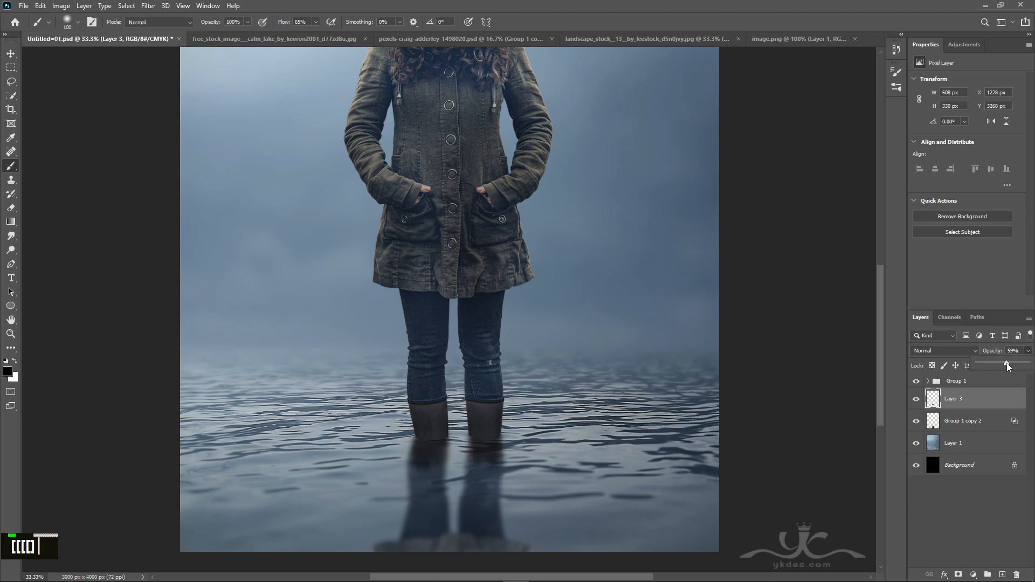
Add a layer mask to the woman's group and brush the boots' lower edges on it to blend them into the water.
{"action": "left_click", "coordinate": [977, 382]}
{"action": "left_click", "coordinate": [959, 575]}
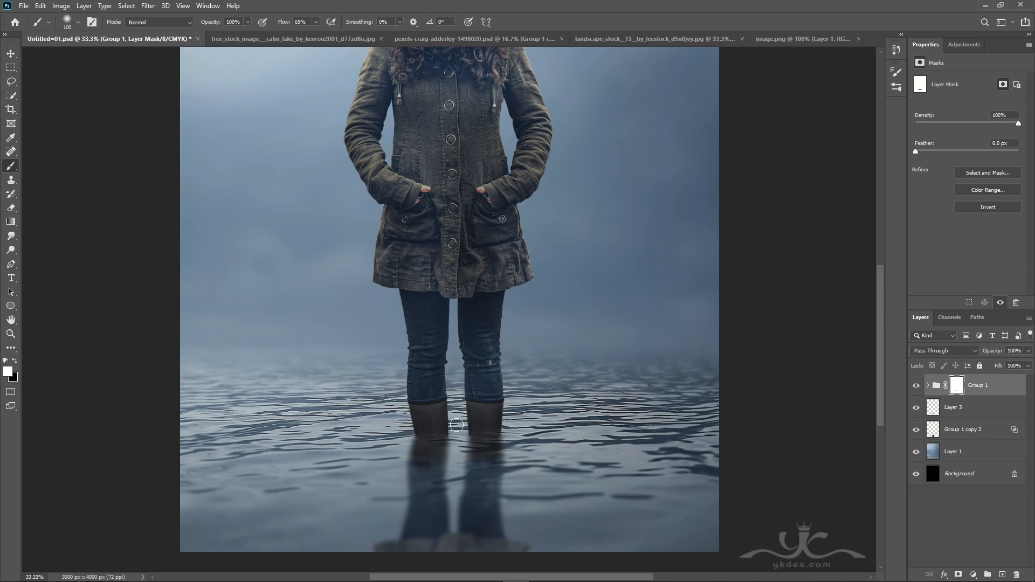
{"action": "double_click", "coordinate": [473, 428]}
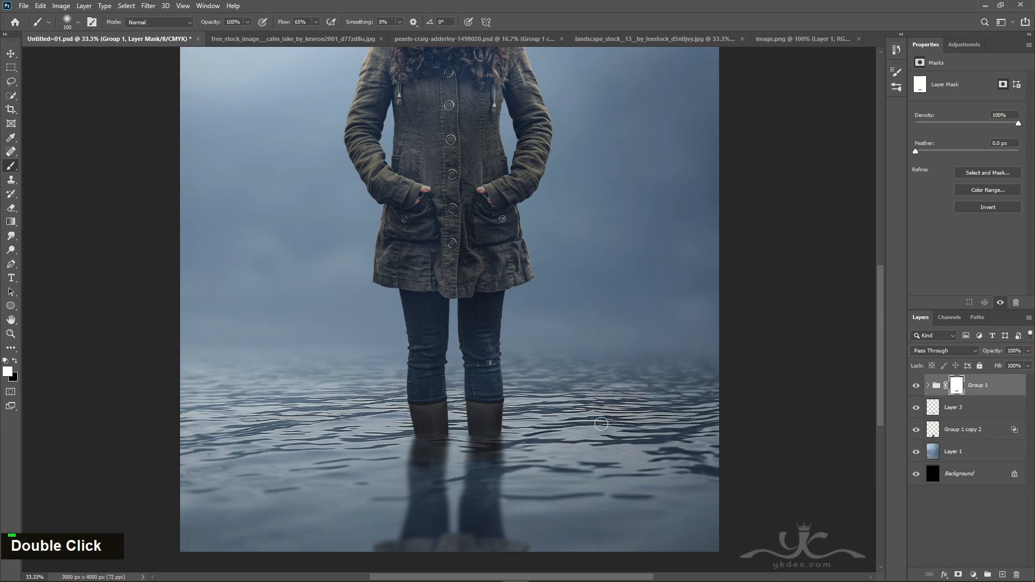
Add a new layer clipped to the lake background layer and set its blend mode to Overlay.
{"action": "key", "text": "ctrl+minus"}
{"action": "key", "text": "ctrl+minus"}
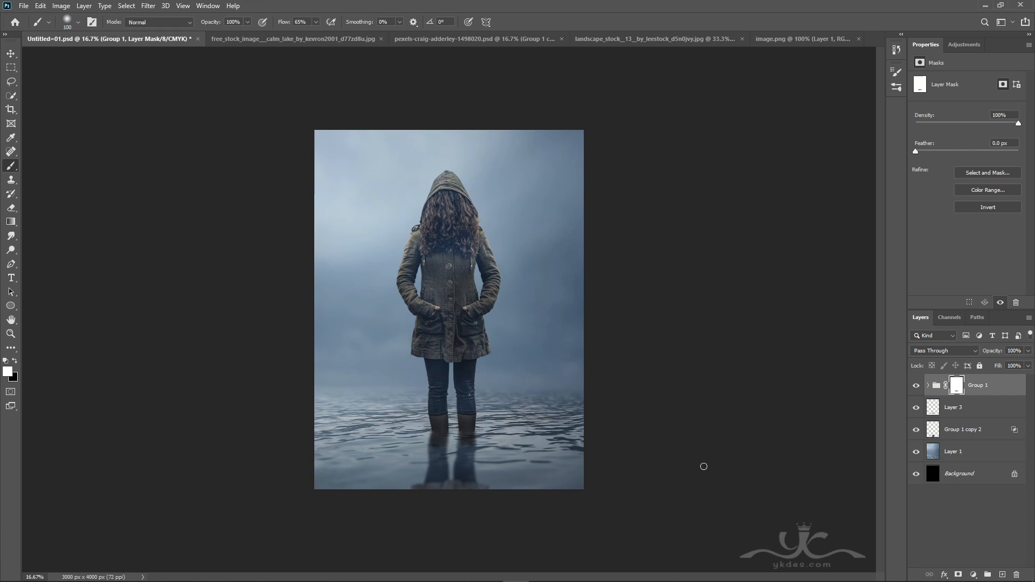
{"action": "left_click", "coordinate": [11, 54]}
{"action": "scroll", "coordinate": [540, 387], "scroll_direction": "up", "scroll_amount": 1}
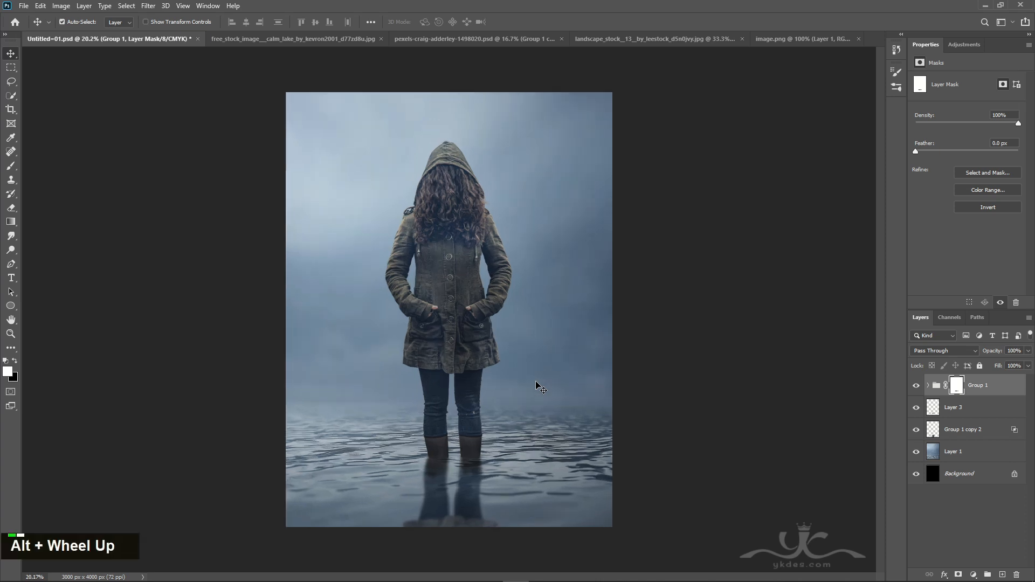
{"action": "scroll", "coordinate": [537, 385], "scroll_direction": "down", "scroll_amount": 1}
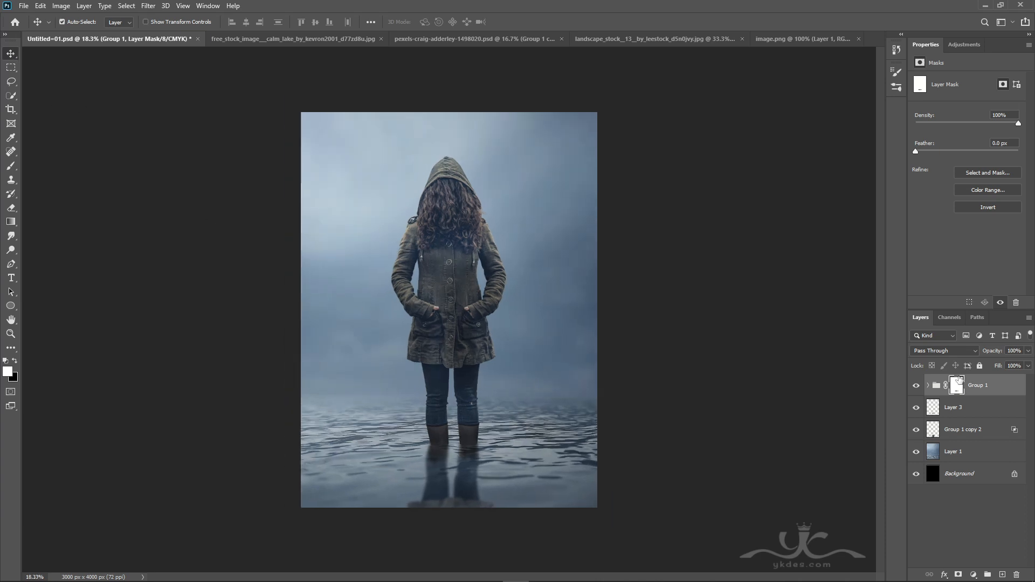
{"action": "left_click", "coordinate": [987, 455]}
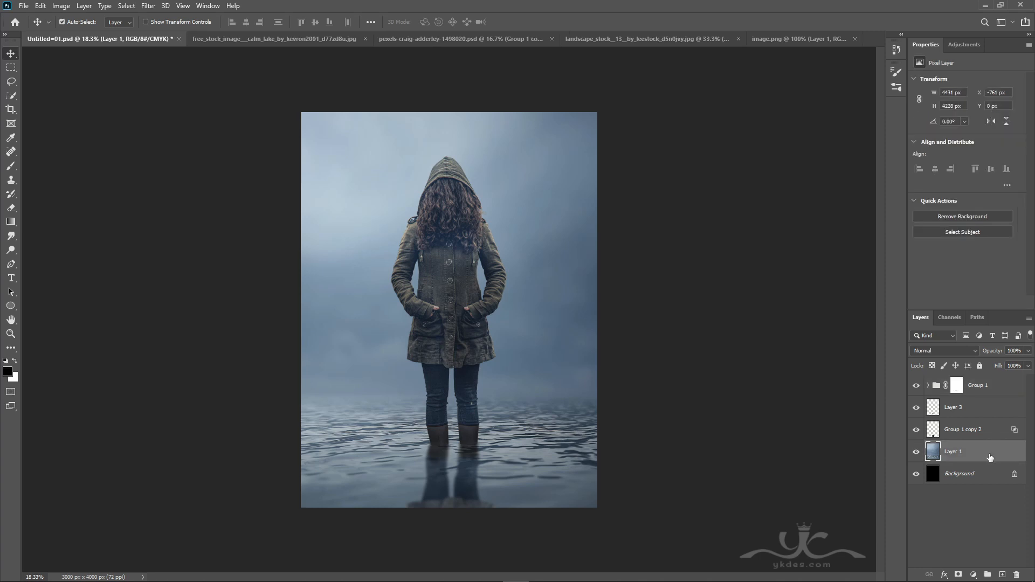
{"action": "left_click", "coordinate": [1002, 575]}
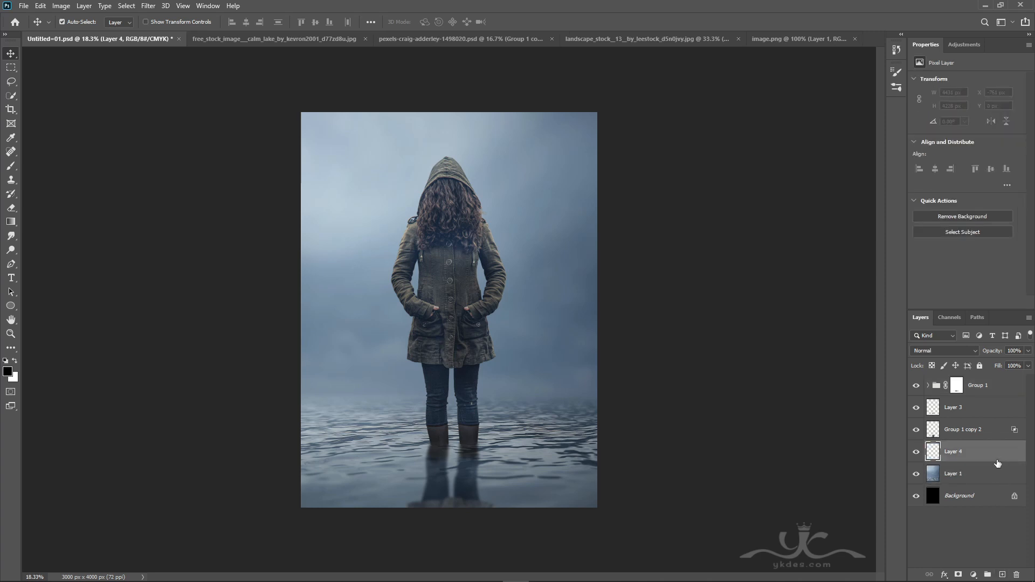
{"action": "left_click", "coordinate": [1004, 463], "text": "alt"}
{"action": "left_click", "coordinate": [944, 351]}
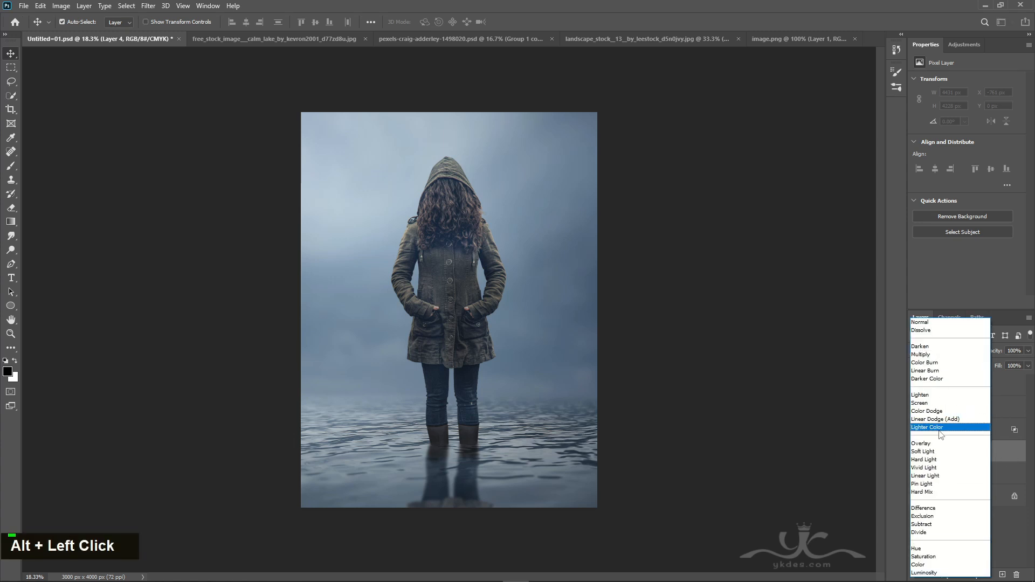
{"action": "left_click", "coordinate": [941, 441]}
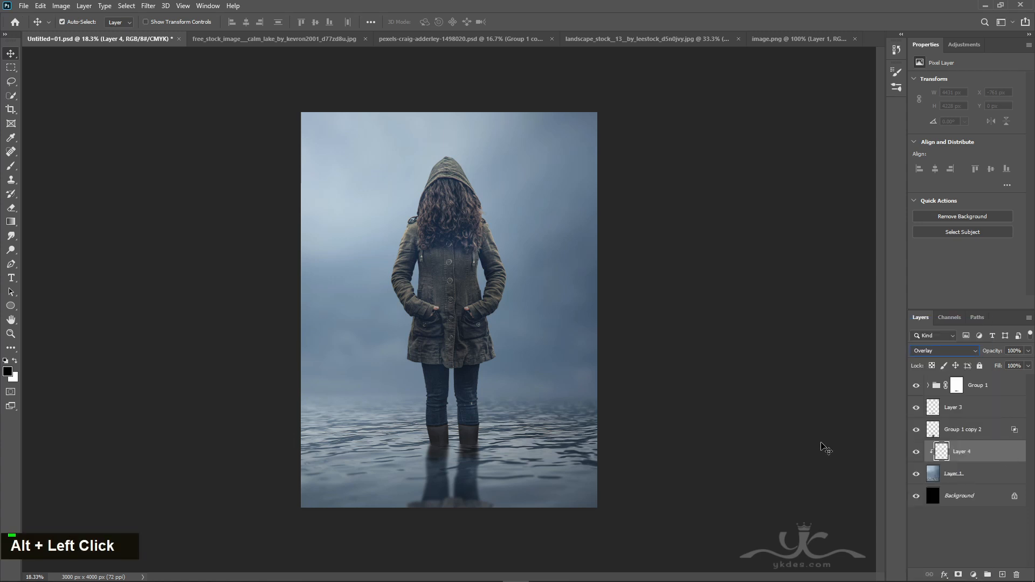
Fill the clipped Overlay layer above the lake background with 50% Gray in Normal mode at 100% opacity.
{"action": "left_click", "coordinate": [670, 395]}
{"action": "scroll", "coordinate": [672, 397], "scroll_direction": "up", "scroll_amount": 1}
{"action": "left_click", "coordinate": [976, 456]}
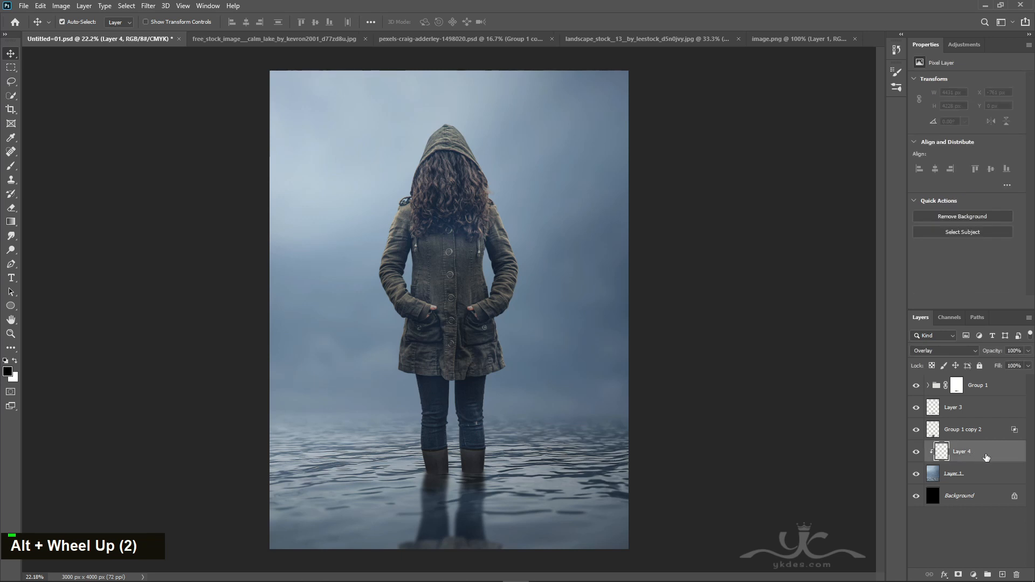
{"action": "left_click", "coordinate": [40, 6]}
{"action": "left_click", "coordinate": [54, 185]}
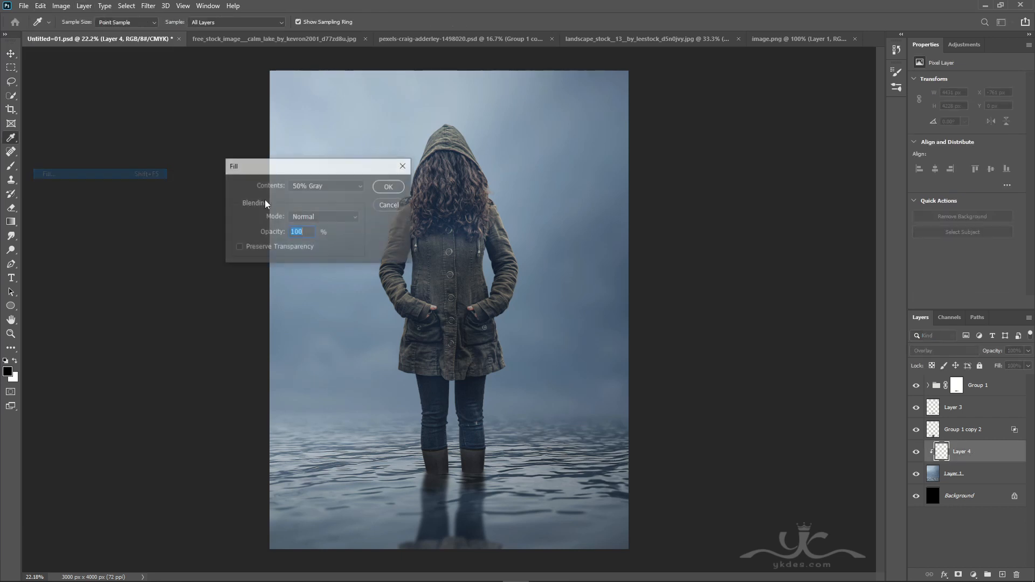
{"action": "left_click", "coordinate": [301, 186]}
{"action": "left_click", "coordinate": [321, 276]}
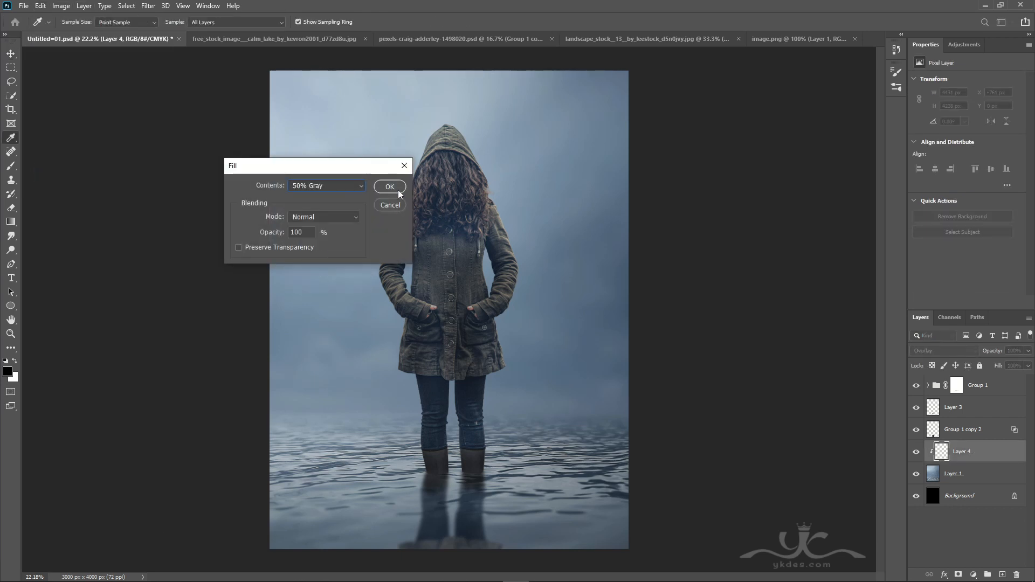
{"action": "left_click", "coordinate": [398, 189]}
Darken the lake water on the gray Overlay layer using the Burn tool with an 1100 px brush, Midtones range and 19% exposure.
{"action": "right_click", "coordinate": [11, 250]}
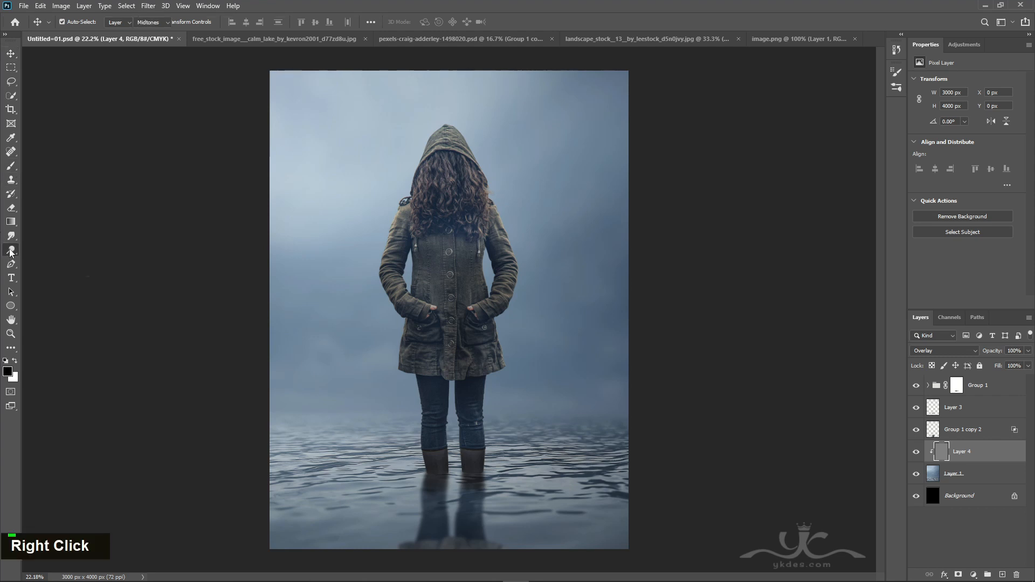
{"action": "left_click", "coordinate": [54, 260]}
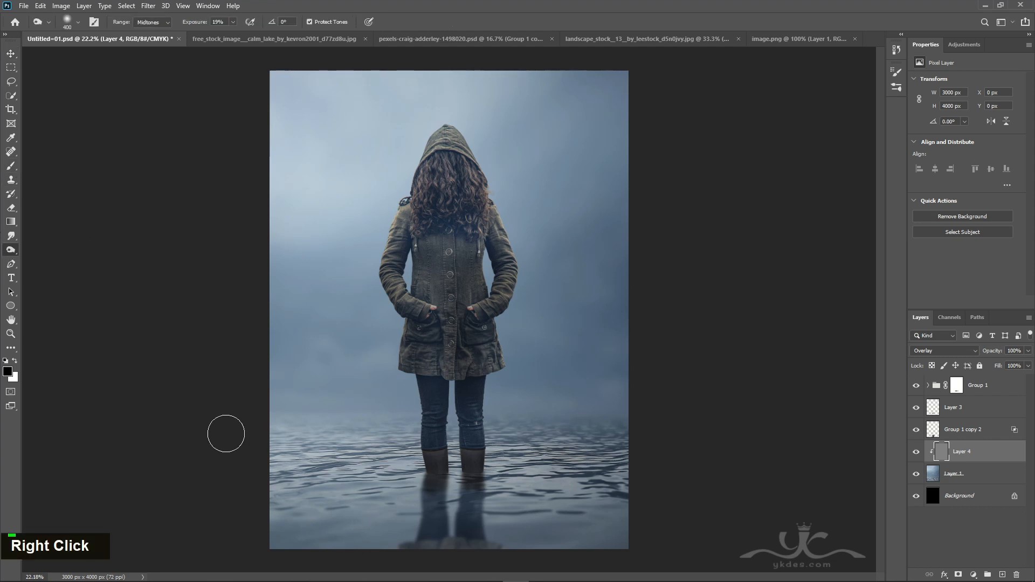
{"action": "key", "text": "bracketright"}
{"action": "key", "text": "bracketright"}
{"action": "key", "text": "bracketright"}
{"action": "key", "text": "bracketright"}
{"action": "key", "text": "bracketright"}
{"action": "key", "text": "bracketright"}
{"action": "key", "text": "bracketright"}
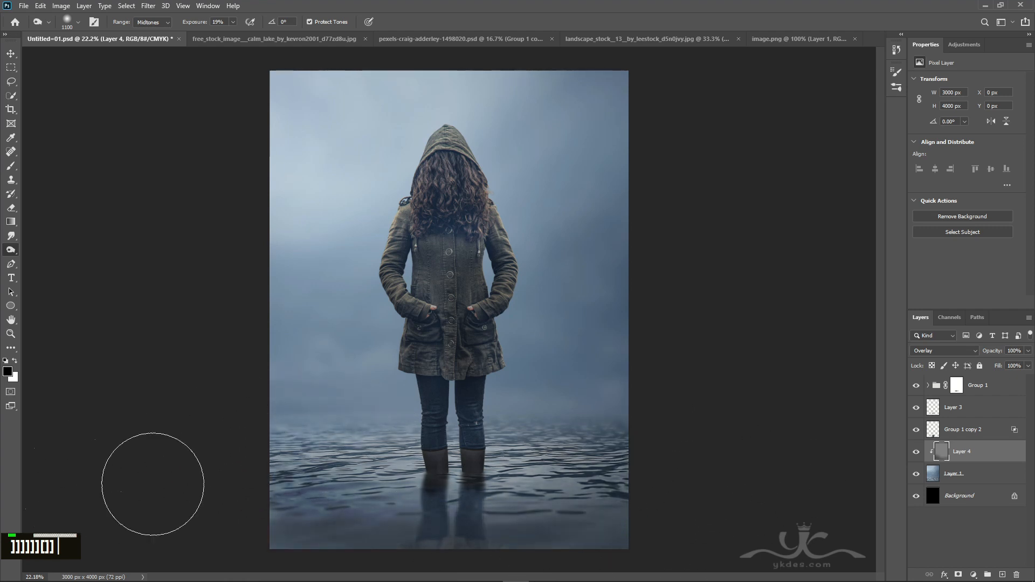
{"action": "left_click_drag", "start_coordinate": [601, 425], "coordinate": [447, 465]}
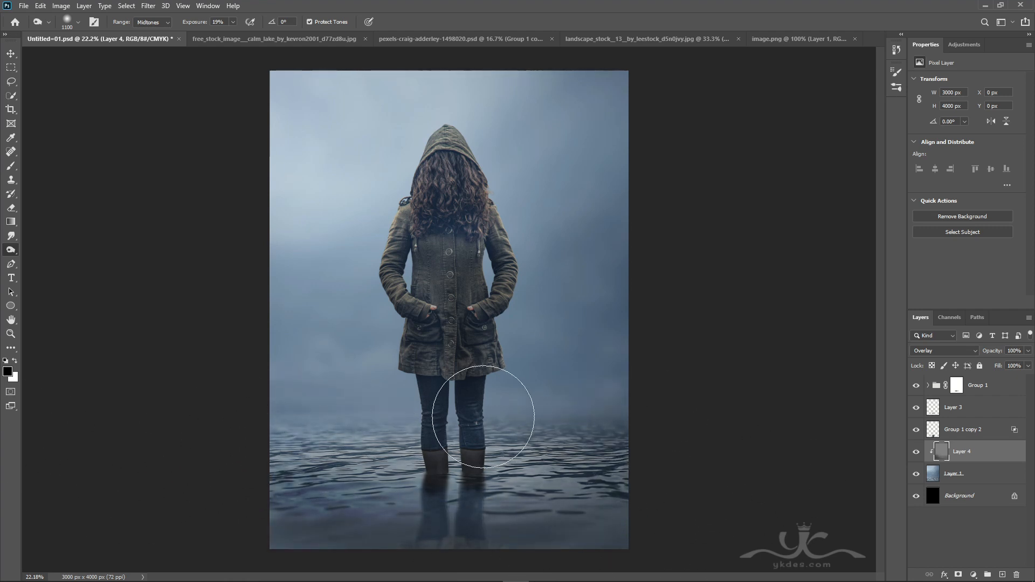
Brighten the sky around the woman's head using the Dodge tool at up to 2100 px, and lower the gray layer's opacity to 83%.
{"action": "right_click", "coordinate": [10, 250]}
{"action": "left_click", "coordinate": [43, 248]}
{"action": "key", "text": "bracketright"}
{"action": "key", "text": "bracketright"}
{"action": "key", "text": "bracketright"}
{"action": "key", "text": "bracketright"}
{"action": "key", "text": "bracketright"}
{"action": "key", "text": "bracketright"}
{"action": "key", "text": "bracketright"}
{"action": "key", "text": "bracketright"}
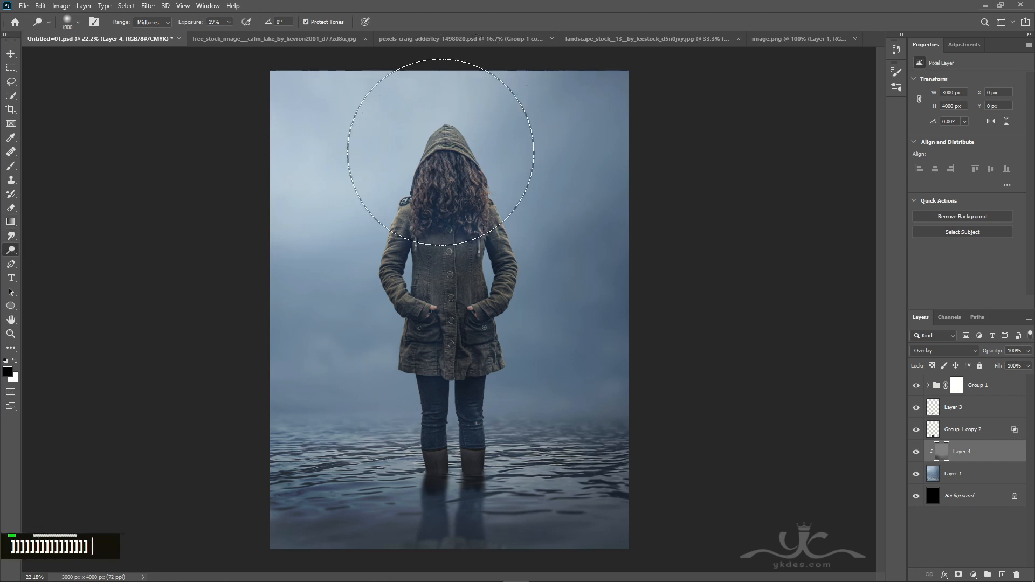
{"action": "key", "text": "bracketright"}
{"action": "key", "text": "bracketright"}
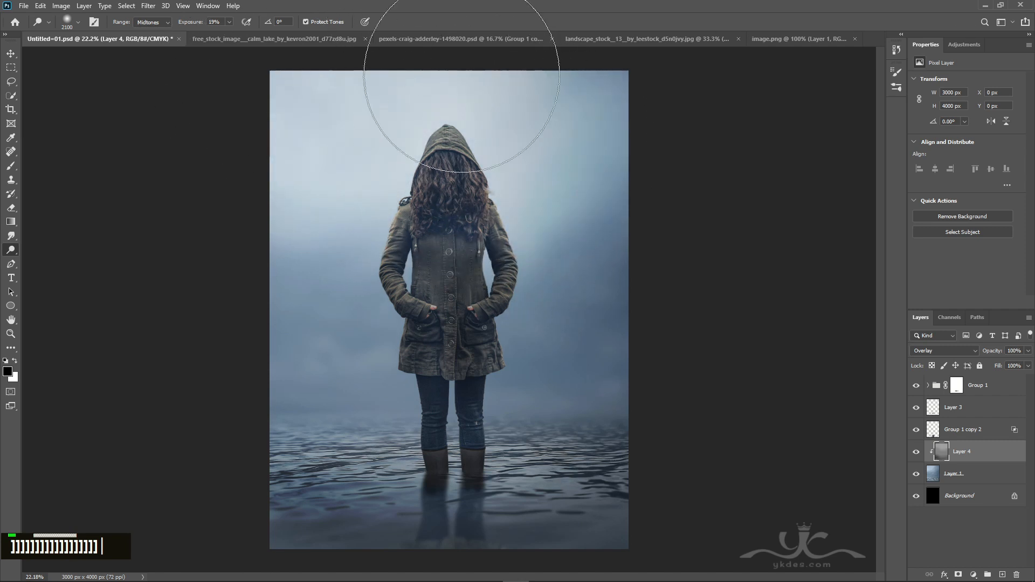
{"action": "left_click", "coordinate": [11, 55]}
{"action": "left_click", "coordinate": [1028, 351]}
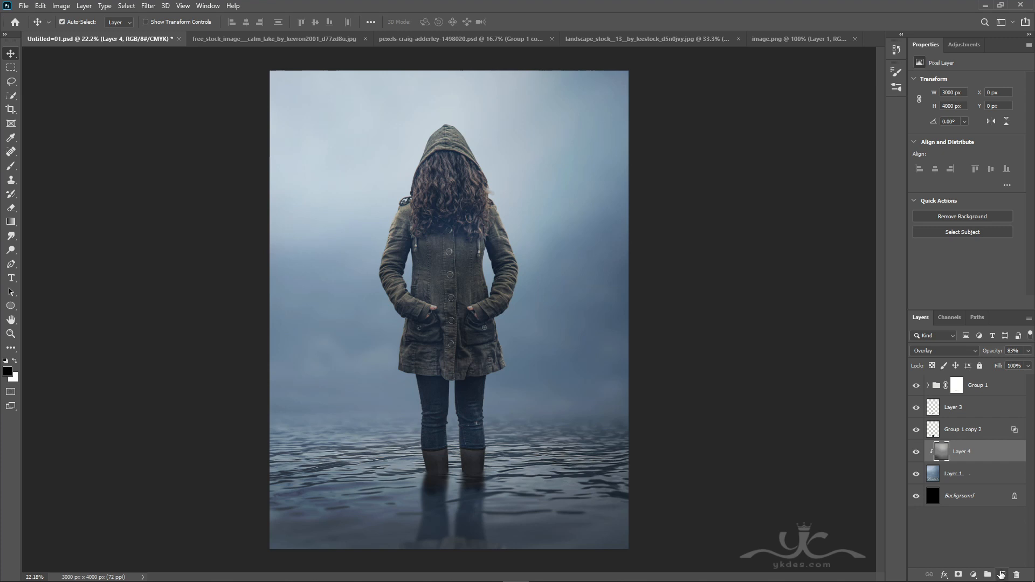
Add a new layer above the gray layer and stamp a black treeline across the horizon with the treeline landscape brush at 3500 px and 100% flow.
{"action": "left_click", "coordinate": [1001, 575]}
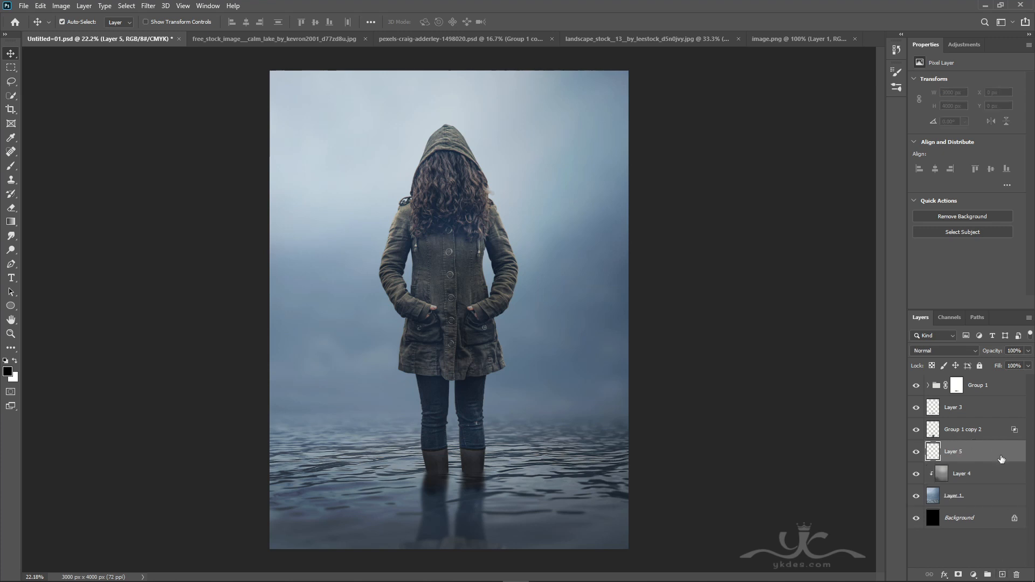
{"action": "left_click", "coordinate": [11, 167]}
{"action": "left_click", "coordinate": [316, 23]}
{"action": "left_click_drag", "start_coordinate": [322, 36], "coordinate": [337, 36]}
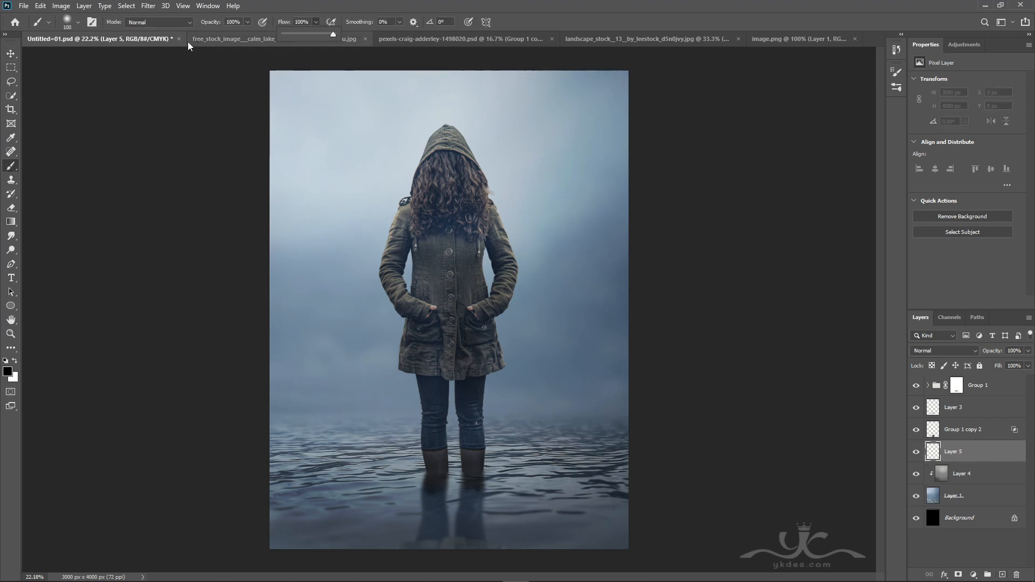
{"action": "left_click", "coordinate": [67, 24]}
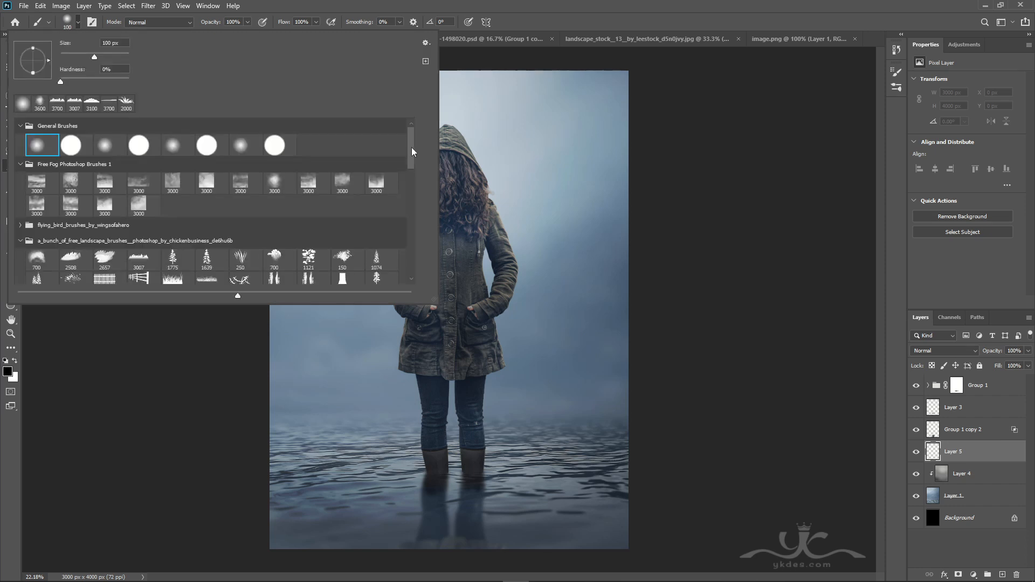
{"action": "scroll", "coordinate": [413, 153], "scroll_direction": "down", "scroll_amount": 3}
{"action": "left_click", "coordinate": [142, 153]}
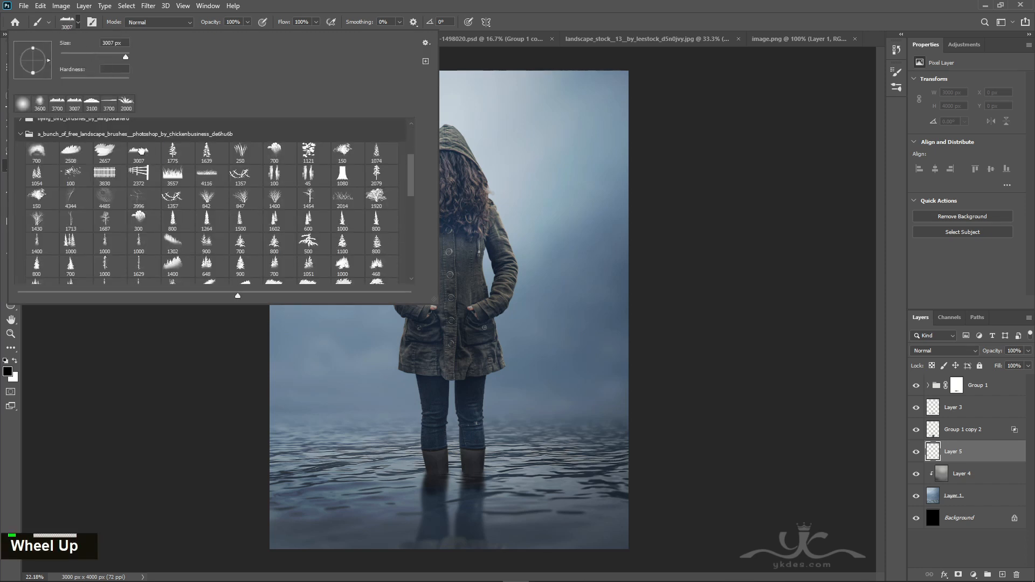
{"action": "left_click", "coordinate": [482, 389]}
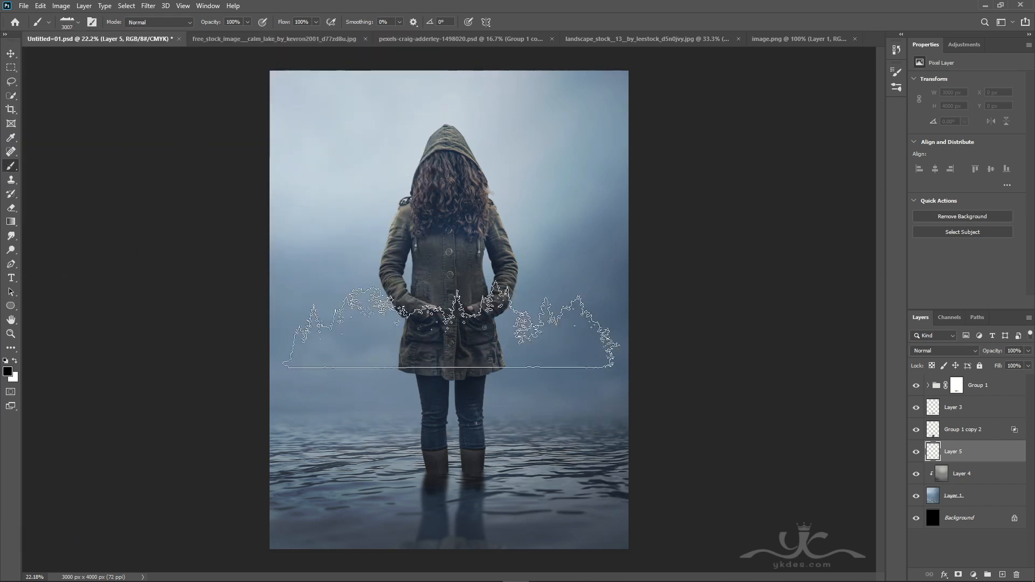
{"action": "key", "text": "]"}
{"action": "key", "text": "]"}
{"action": "key", "text": "]"}
{"action": "key", "text": "]"}
{"action": "key", "text": "]"}
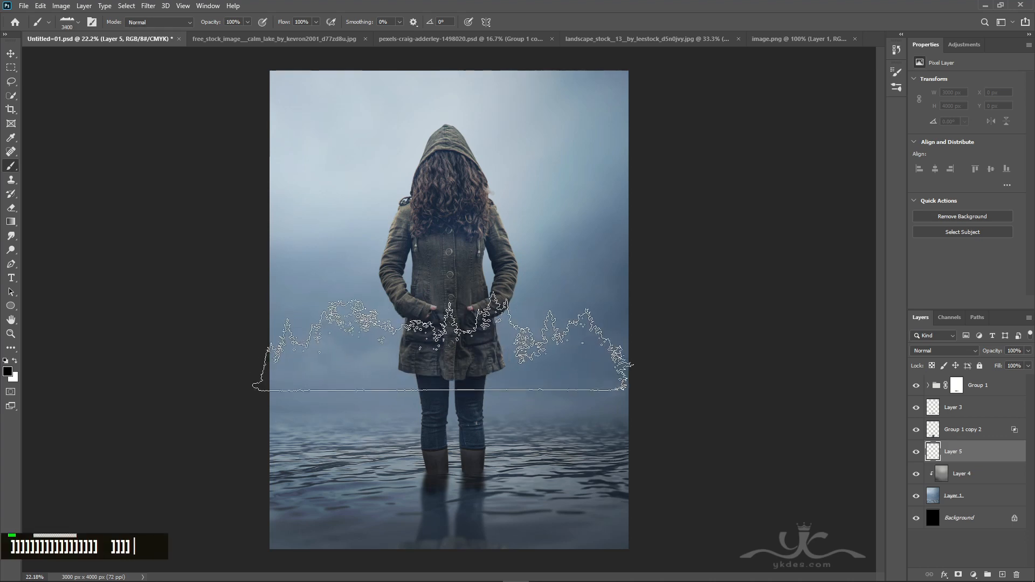
{"action": "left_click", "coordinate": [451, 333]}
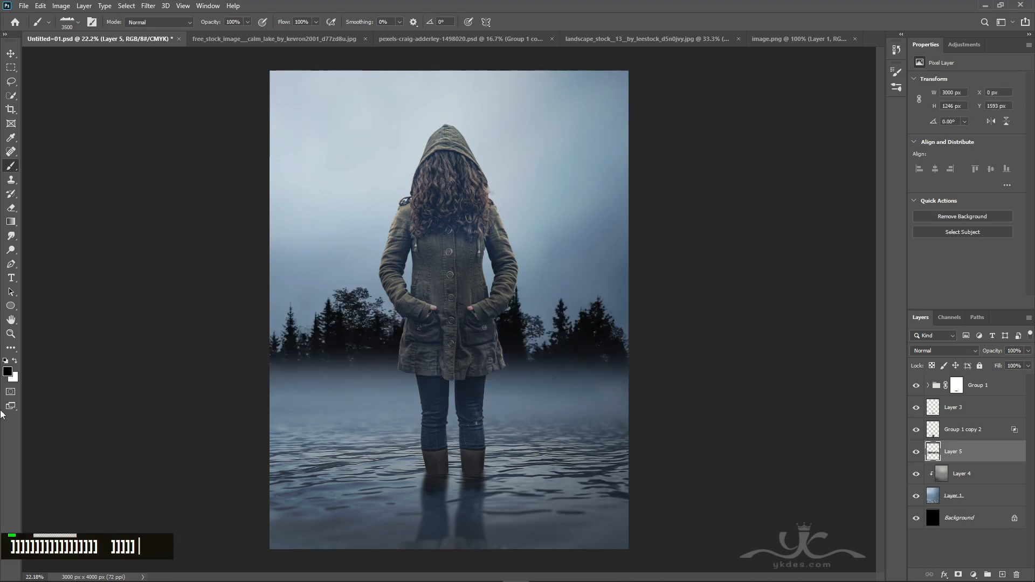
Blur the treeline layer using Gaussian Blur with a radius of 24.9 pixels.
{"action": "left_click", "coordinate": [11, 53]}
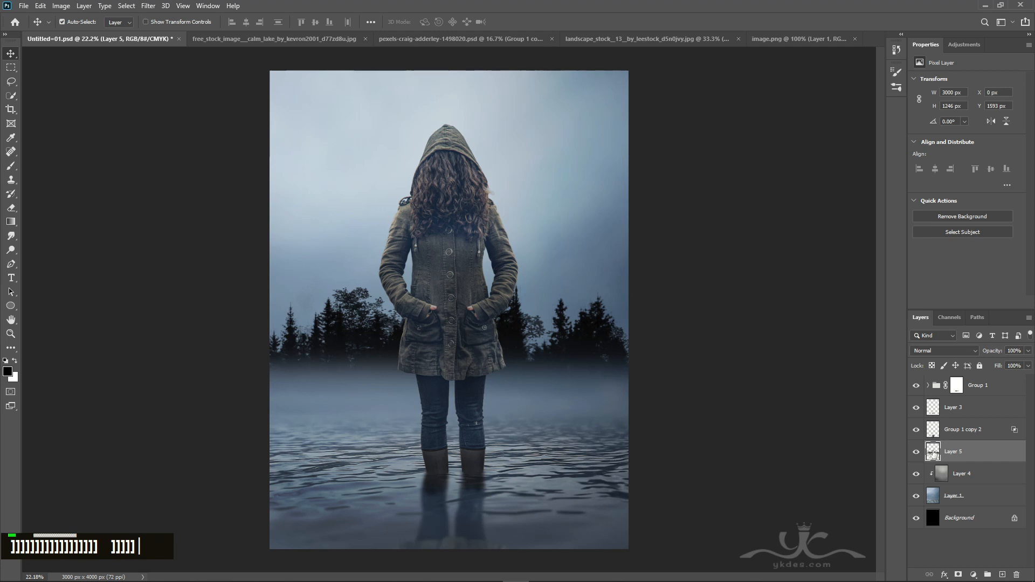
{"action": "left_click", "coordinate": [149, 6]}
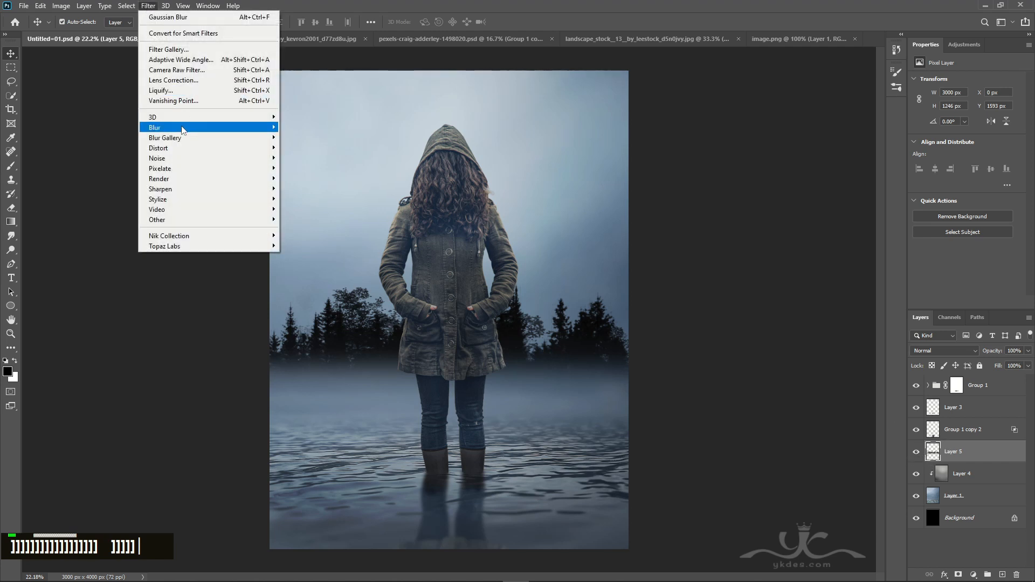
{"action": "mouse_move", "coordinate": [216, 129]}
{"action": "left_click", "coordinate": [309, 168]}
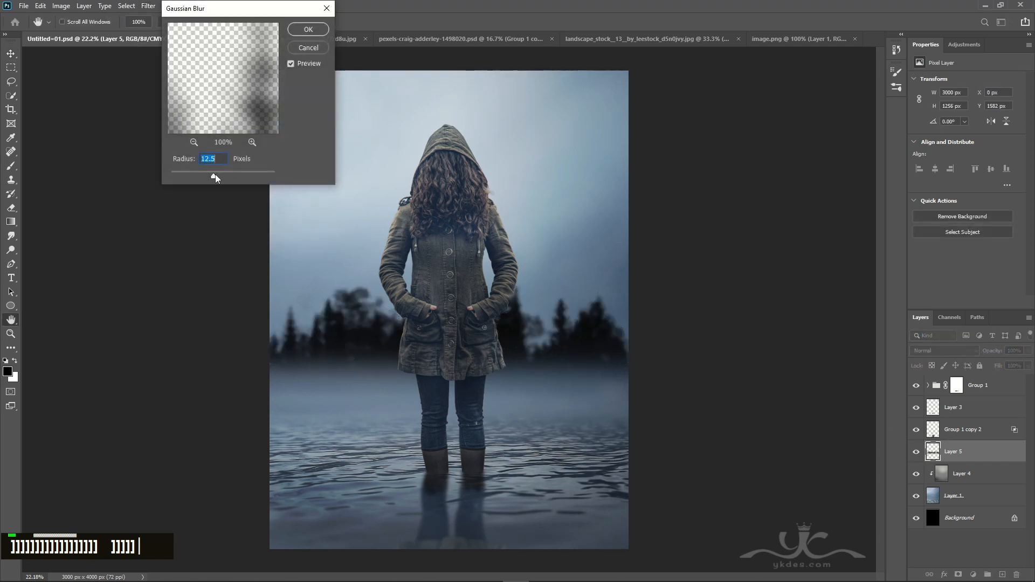
{"action": "left_click_drag", "start_coordinate": [213, 176], "coordinate": [219, 180]}
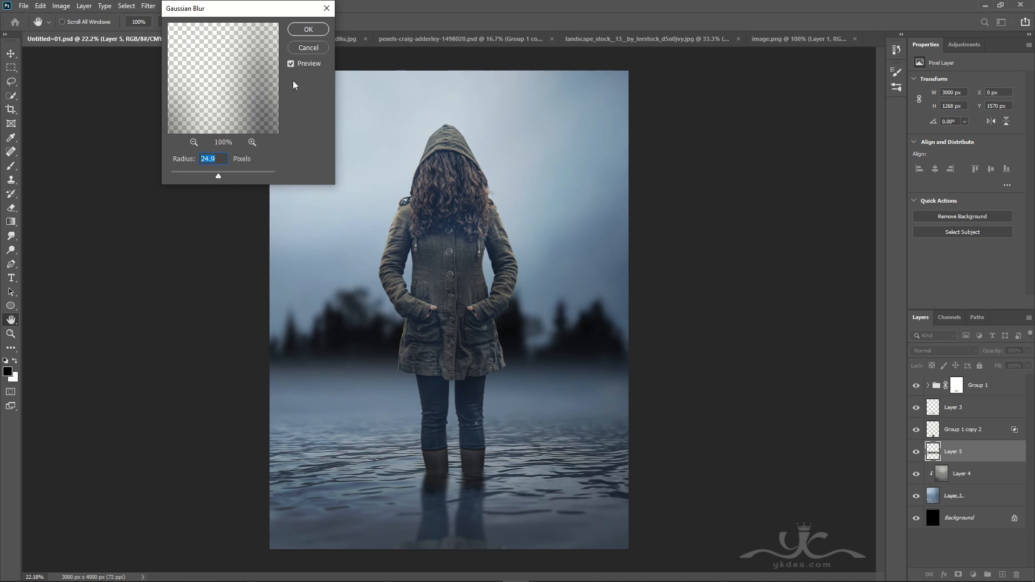
{"action": "left_click", "coordinate": [309, 29]}
Lower the blurred treeline towards the water's horizon, scale it to about 104%, and nudge it slightly up.
{"action": "key", "text": "ctrl+t"}
{"action": "left_click_drag", "start_coordinate": [591, 347], "coordinate": [590, 372]}
{"action": "left_click_drag", "start_coordinate": [631, 284], "coordinate": [635, 280]}
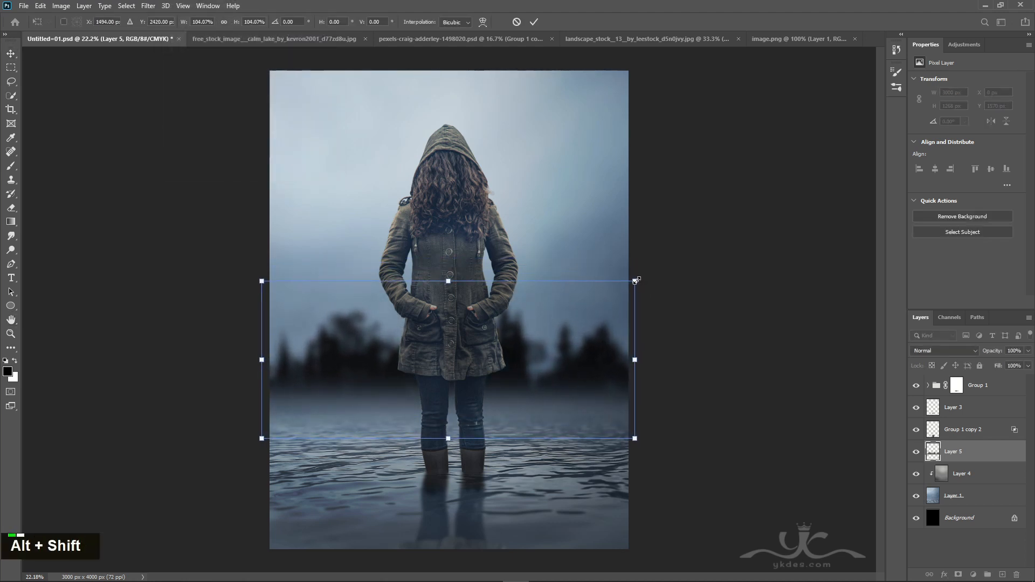
{"action": "key", "text": "Return"}
{"action": "key", "text": "Up"}
{"action": "key", "text": "Up"}
{"action": "key", "text": "Up"}
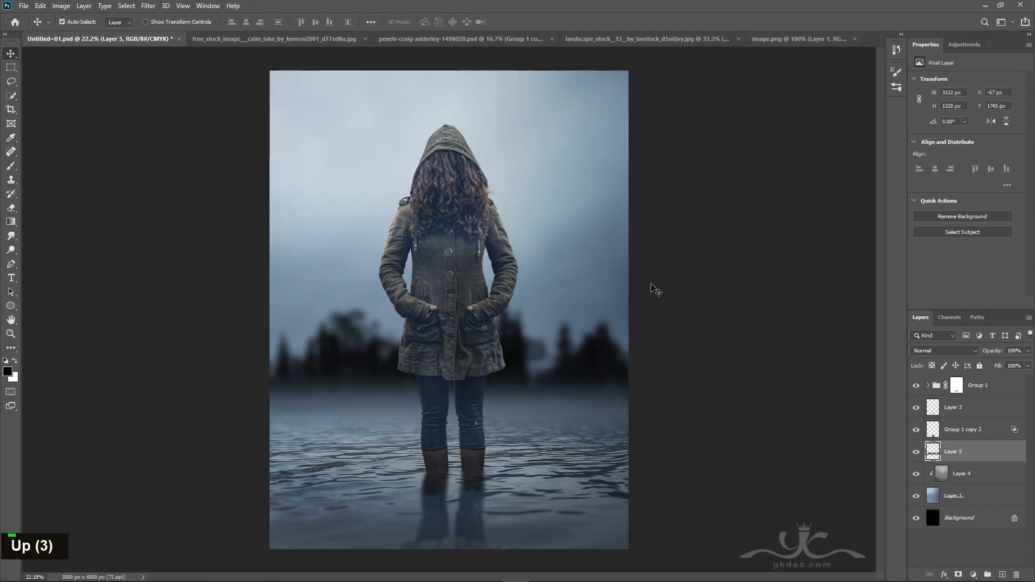
Lower the treeline layer's opacity to 62% and compare the image with and without the layer.
{"action": "left_click", "coordinate": [1028, 351]}
{"action": "left_click_drag", "start_coordinate": [1021, 365], "coordinate": [1010, 364]}
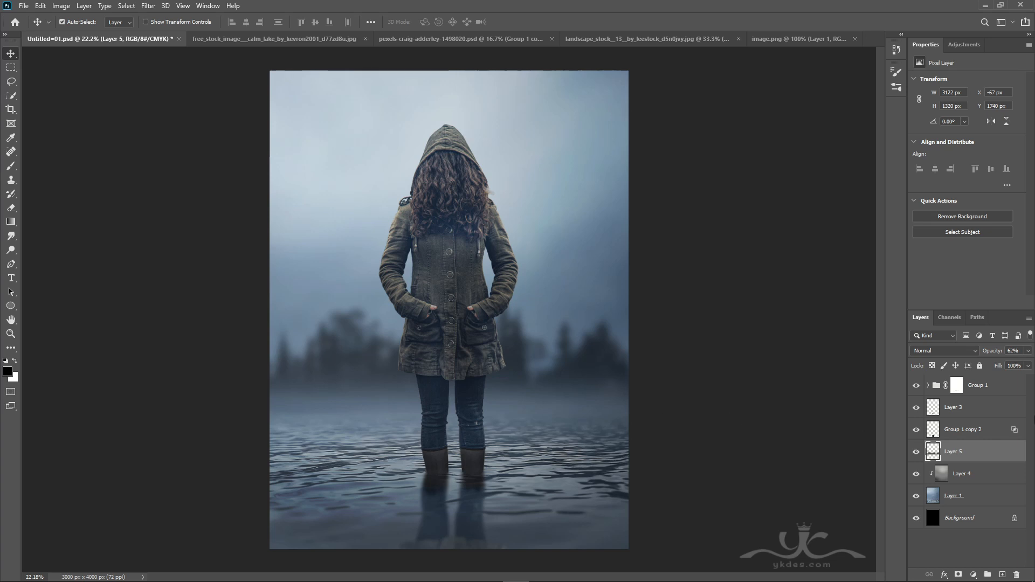
{"action": "double_click", "coordinate": [916, 455]}
Copy the lower-right lily pad area from the landscape stock photo into the lower-right corner of the composite.
{"action": "left_click", "coordinate": [491, 39]}
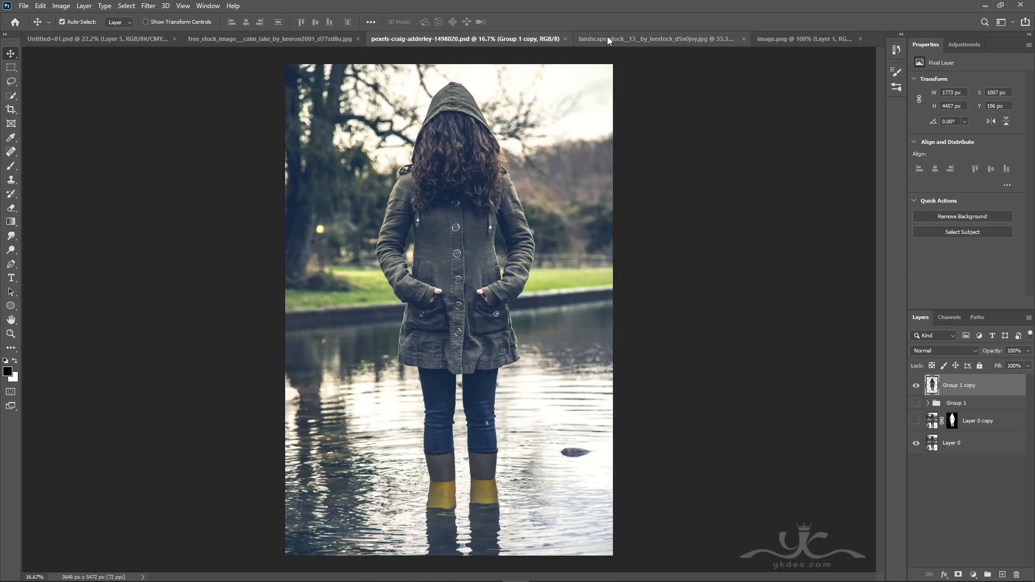
{"action": "left_click", "coordinate": [646, 39]}
{"action": "left_click", "coordinate": [11, 67]}
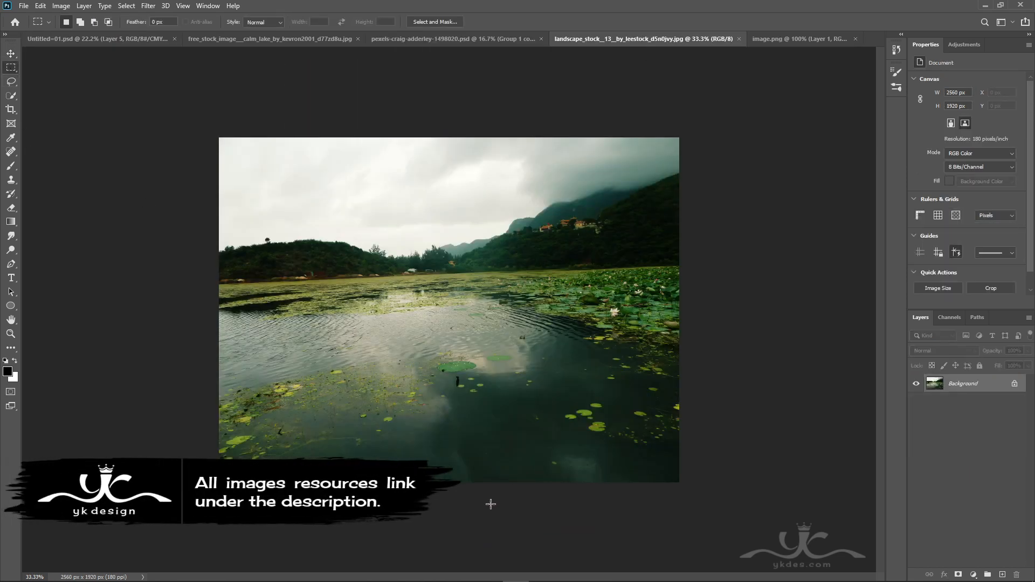
{"action": "left_click_drag", "start_coordinate": [491, 501], "coordinate": [751, 381]}
{"action": "left_click_drag", "start_coordinate": [462, 367], "coordinate": [557, 542]}
{"action": "key", "text": "v"}
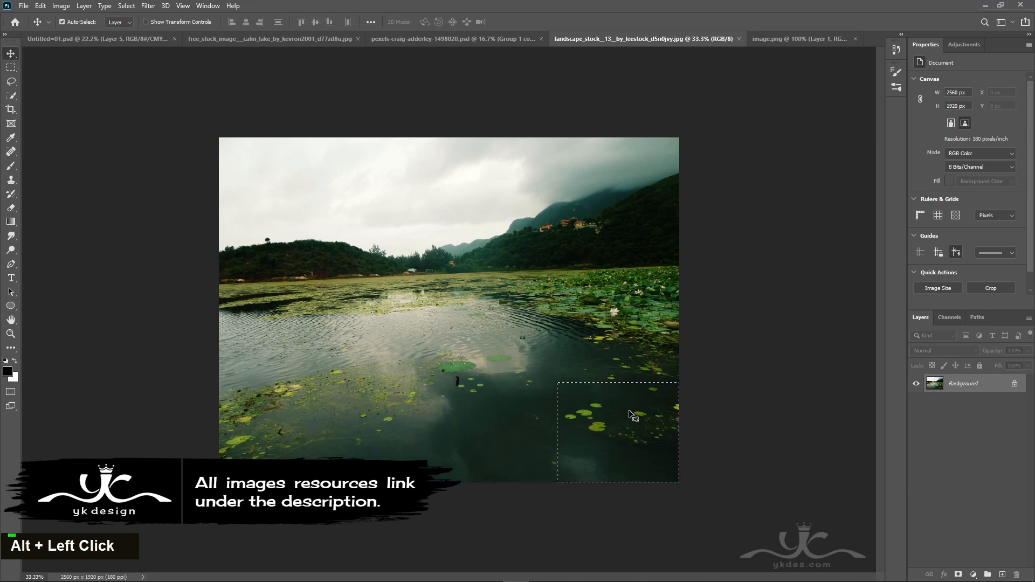
{"action": "left_click_drag", "start_coordinate": [634, 414], "coordinate": [607, 506]}
Enlarge the lily pad piece to about 267% over the lower-right water and set its blend mode to Lighten.
{"action": "key", "text": "ctrl+t"}
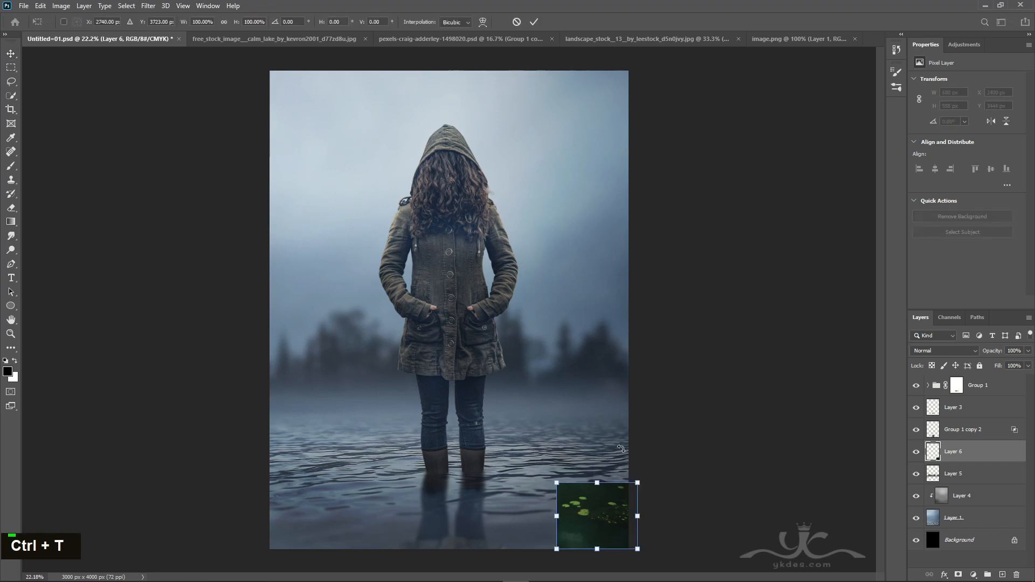
{"action": "left_click_drag", "start_coordinate": [558, 484], "coordinate": [484, 428]}
{"action": "mouse_move", "coordinate": [589, 529]}
{"action": "left_mouse_down"}
{"action": "mouse_move", "coordinate": [545, 491]}
{"action": "mouse_move", "coordinate": [591, 560]}
{"action": "mouse_move", "coordinate": [585, 539]}
{"action": "mouse_move", "coordinate": [569, 540]}
{"action": "mouse_move", "coordinate": [580, 542]}
{"action": "left_mouse_up"}
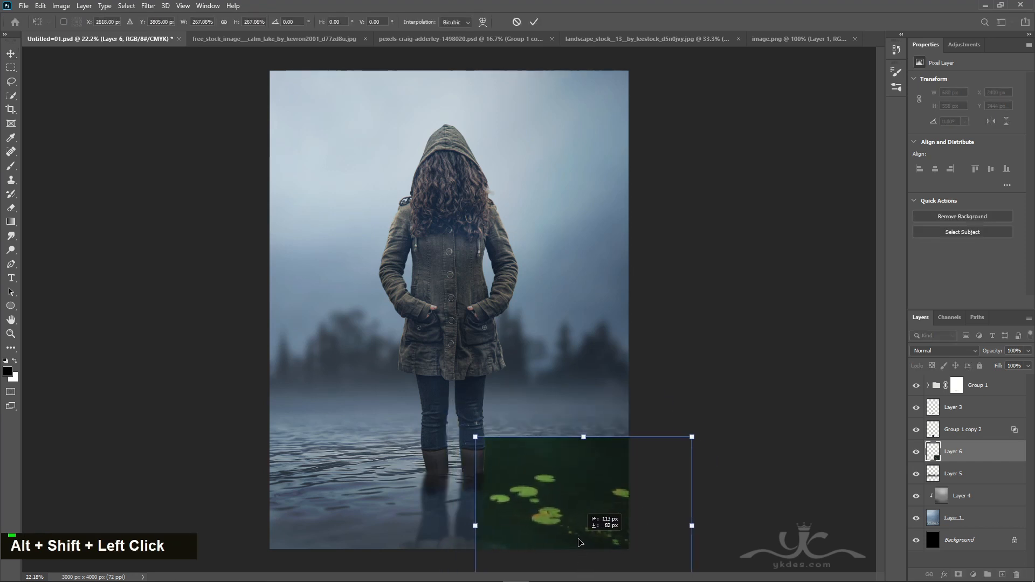
{"action": "key", "text": "Return"}
{"action": "key", "text": "Return"}
{"action": "left_click", "coordinate": [934, 355]}
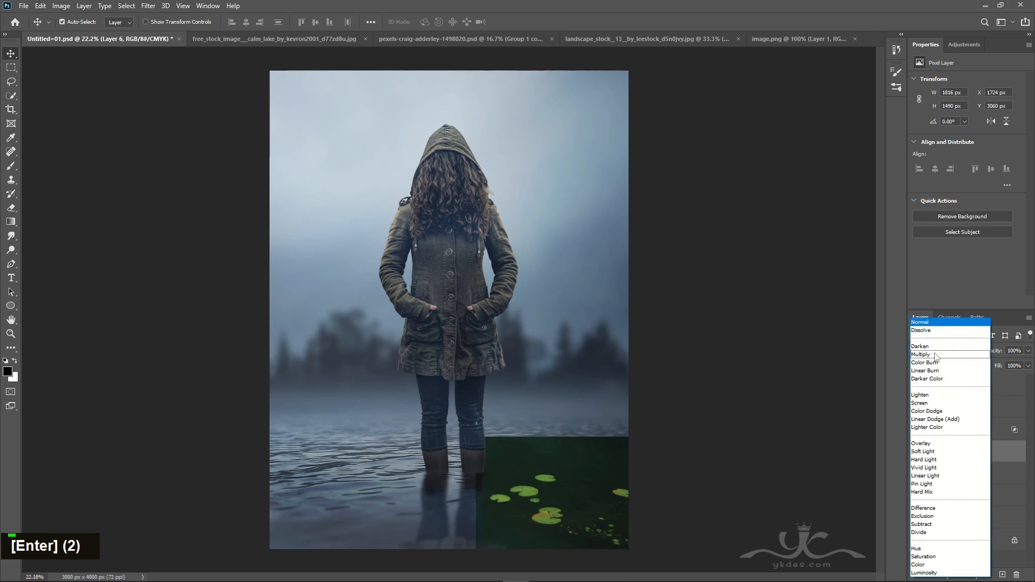
{"action": "left_click", "coordinate": [931, 400]}
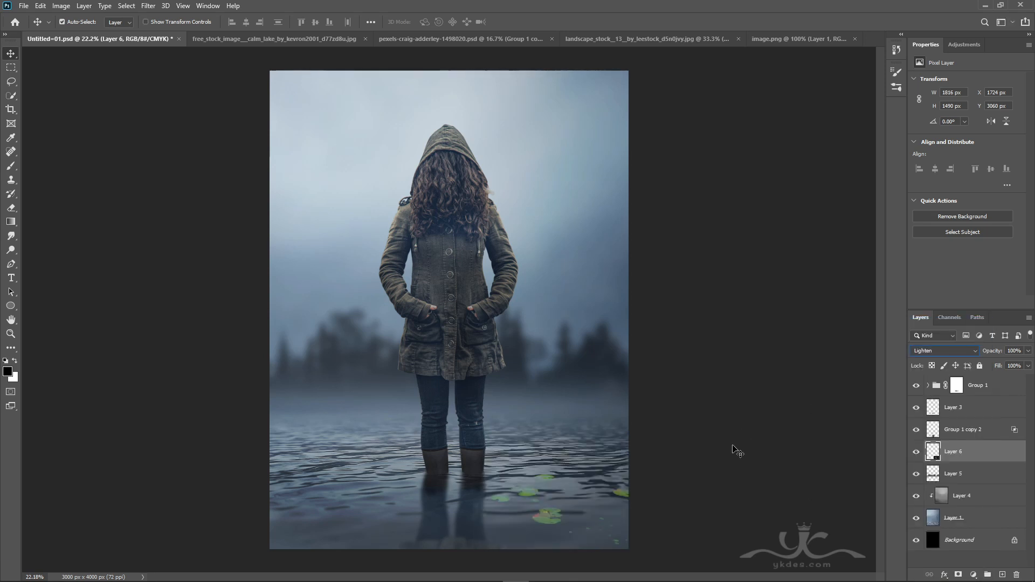
Scale the lily pads to about 93% and reposition them on the water beside the woman's boots.
{"action": "key", "text": "ctrl+t"}
{"action": "left_click_drag", "start_coordinate": [700, 431], "coordinate": [712, 419]}
{"action": "mouse_move", "coordinate": [596, 467]}
{"action": "left_mouse_down"}
{"action": "mouse_move", "coordinate": [634, 468]}
{"action": "mouse_move", "coordinate": [596, 473]}
{"action": "left_mouse_up"}
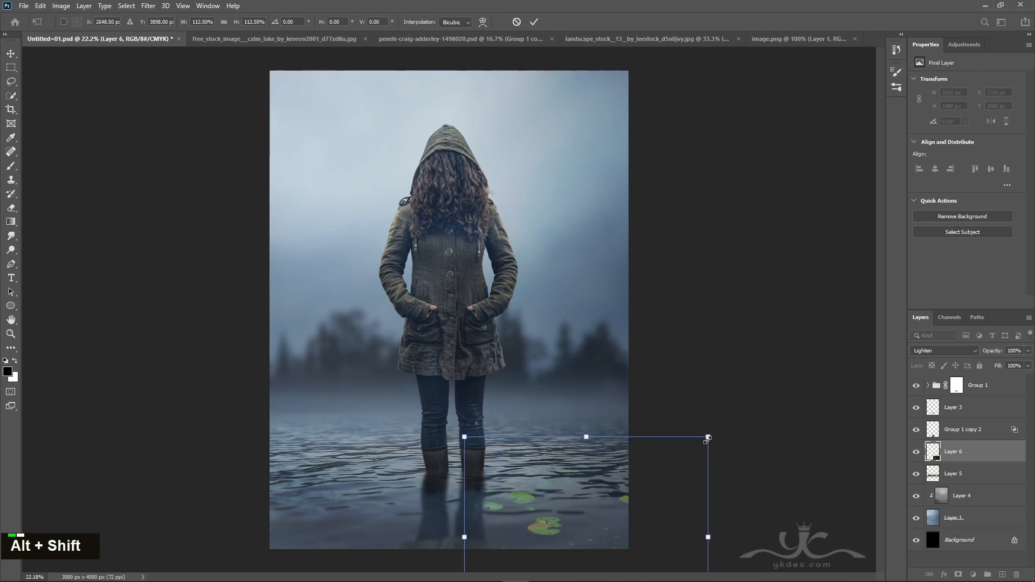
{"action": "left_click_drag", "start_coordinate": [708, 437], "coordinate": [676, 447]}
{"action": "left_click_drag", "start_coordinate": [622, 501], "coordinate": [626, 483]}
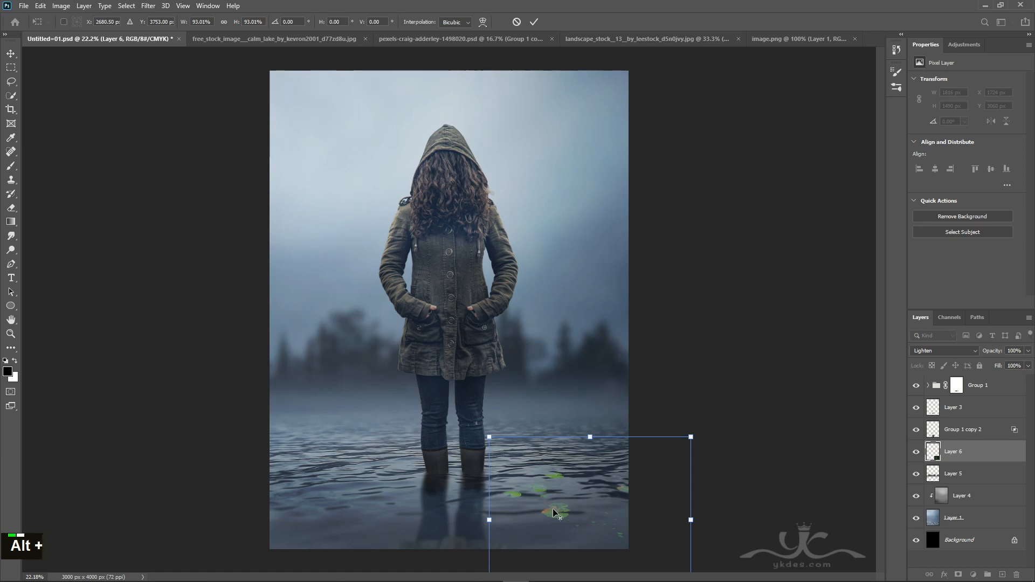
Duplicate the lily pads and place the copy lower, at the image's lower edge.
{"action": "left_click", "coordinate": [542, 540], "text": "alt"}
{"action": "double_click", "coordinate": [561, 519], "text": "alt"}
{"action": "left_click_drag", "start_coordinate": [562, 521], "coordinate": [550, 572]}
{"action": "key", "text": "Return"}
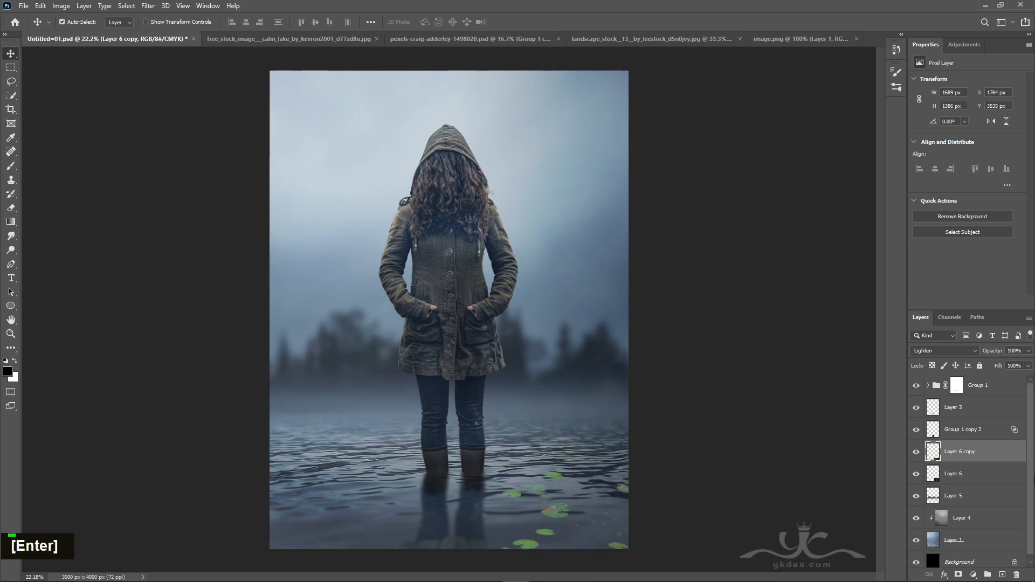
Merge the two lily pad layers into one and set the merged layer's blend mode to Lighten.
{"action": "left_click", "coordinate": [985, 477], "text": "ctrl"}
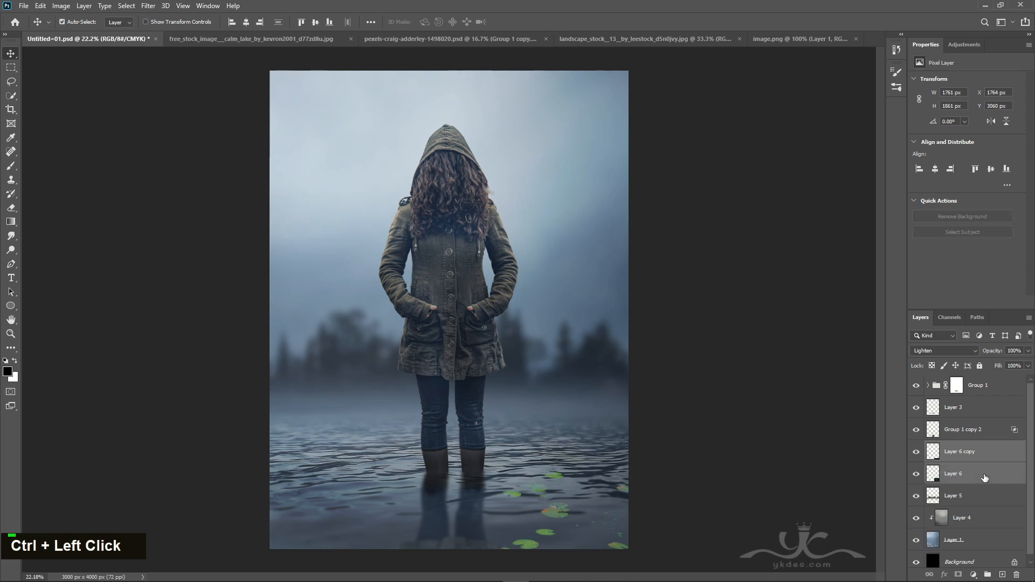
{"action": "right_click", "coordinate": [996, 474]}
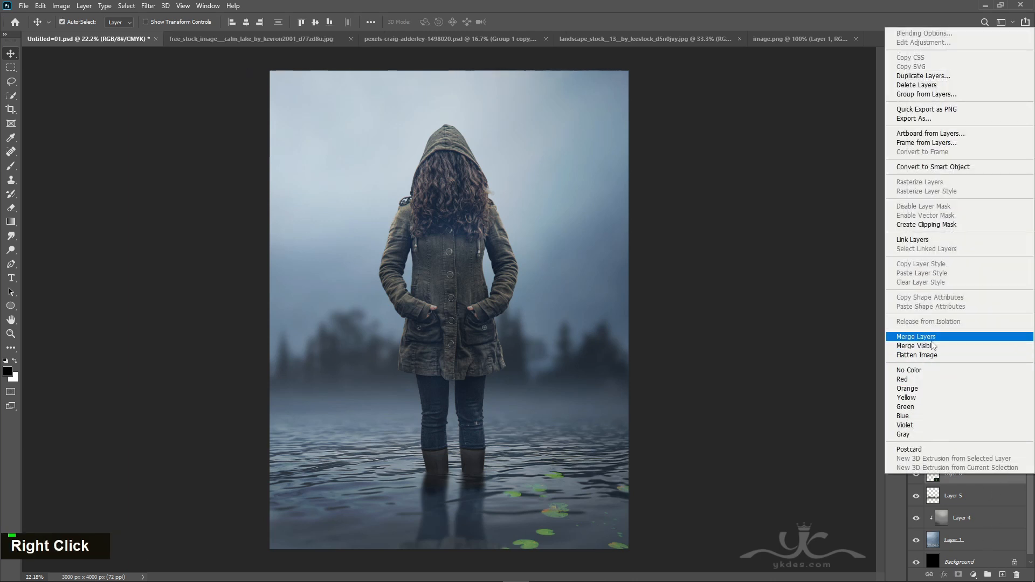
{"action": "left_click", "coordinate": [943, 338]}
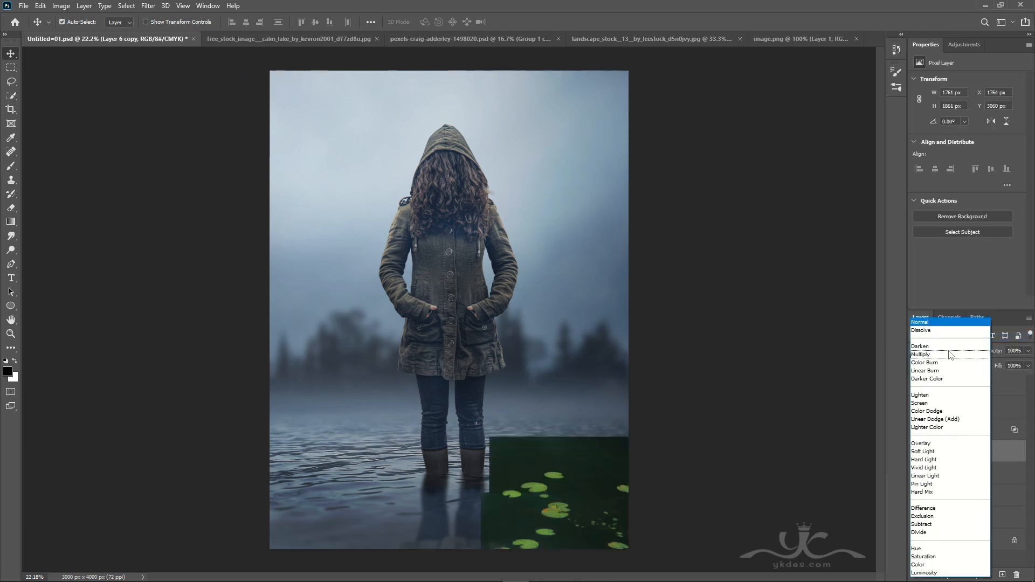
{"action": "left_click", "coordinate": [945, 350]}
{"action": "left_click", "coordinate": [938, 395]}
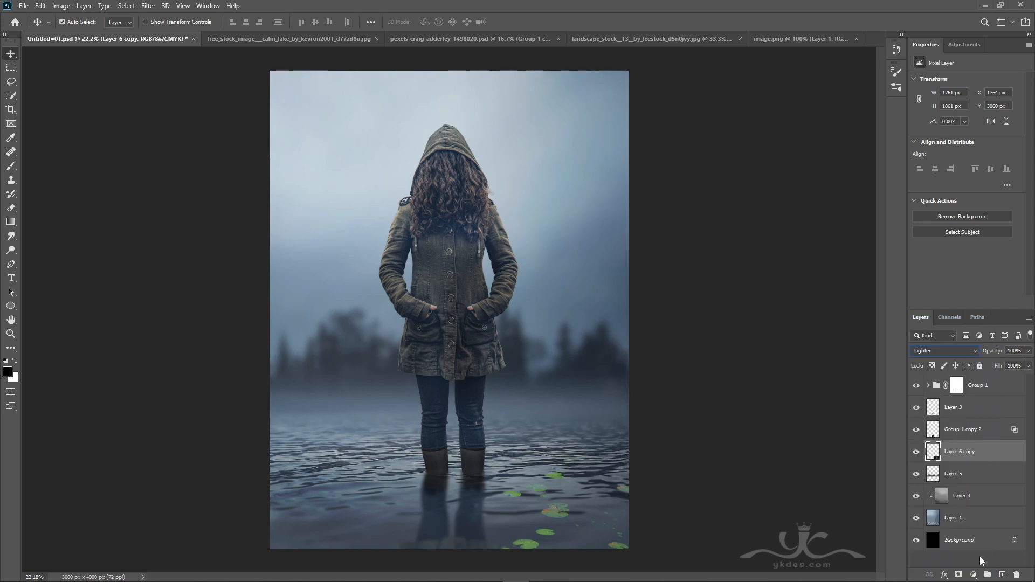
Clip a Hue/Saturation adjustment to the lily pads with Saturation -20 and Lightness +4.
{"action": "left_click", "coordinate": [974, 575]}
{"action": "left_click", "coordinate": [979, 475]}
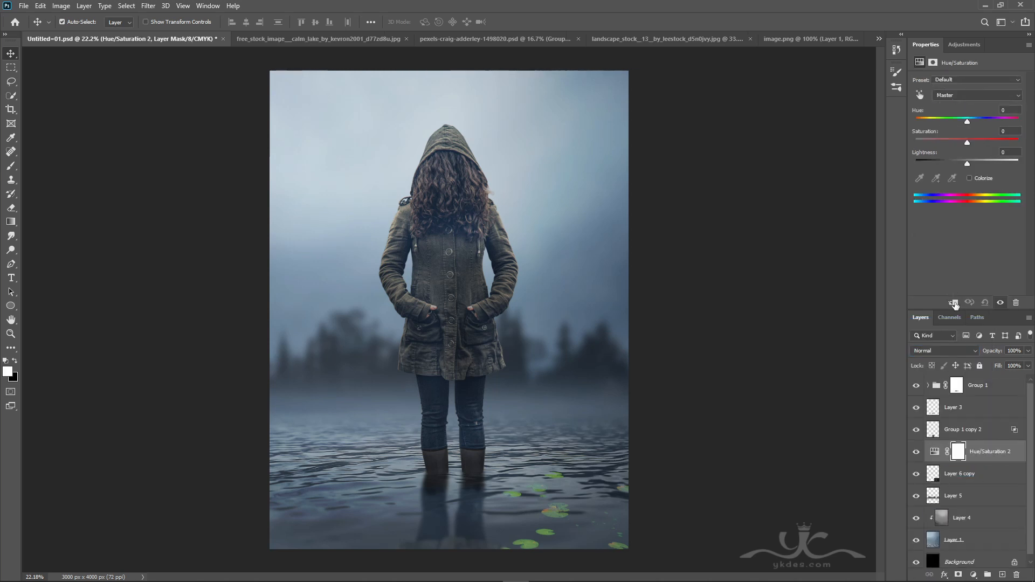
{"action": "left_click", "coordinate": [953, 302]}
{"action": "left_click_drag", "start_coordinate": [967, 143], "coordinate": [973, 164]}
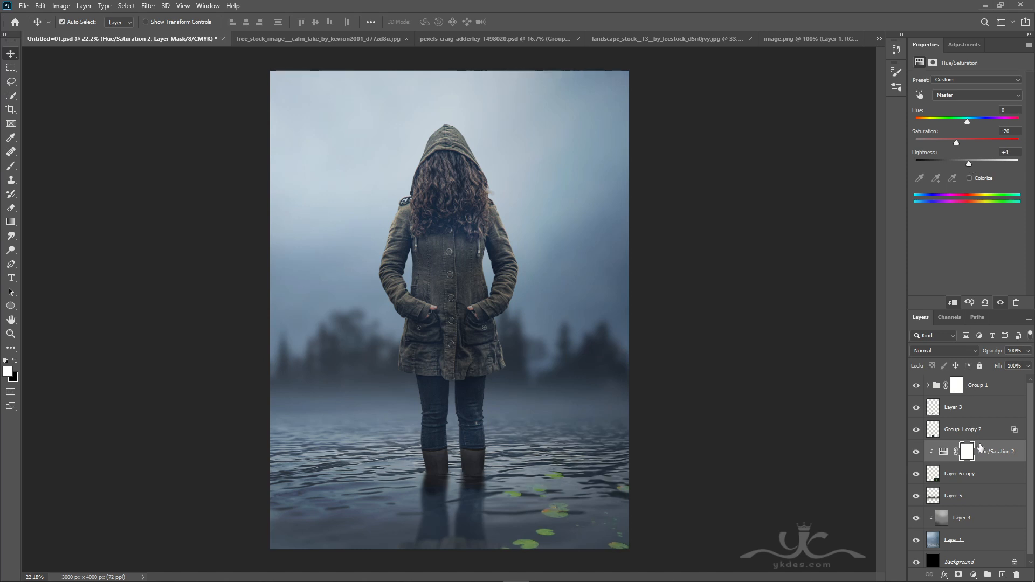
Copy the grass clump from image.png into the composite, enlarge it to about 472% and place it in the image's lower-left corner.
{"action": "left_click", "coordinate": [801, 38]}
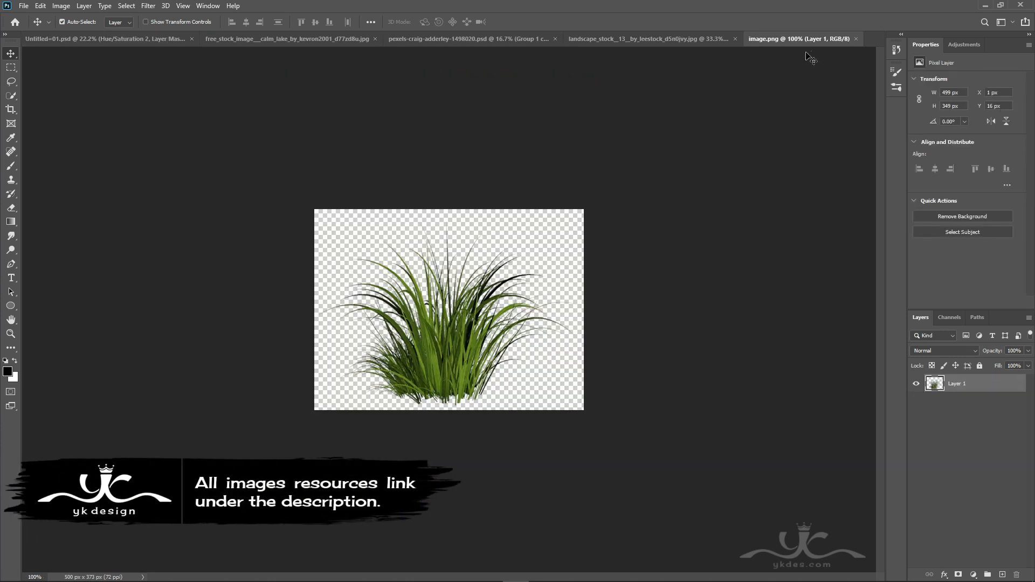
{"action": "left_click_drag", "start_coordinate": [461, 348], "coordinate": [441, 395]}
{"action": "key", "text": "ctrl+t"}
{"action": "left_click_drag", "start_coordinate": [319, 506], "coordinate": [304, 485]}
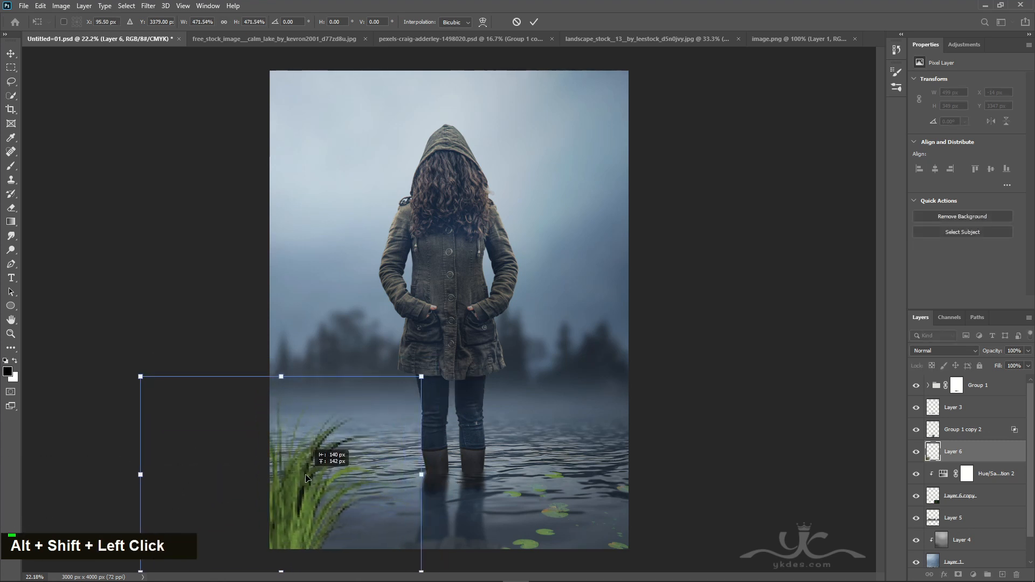
{"action": "key", "text": "Return"}
{"action": "key", "text": "ctrl+t"}
{"action": "left_click_drag", "start_coordinate": [318, 445], "coordinate": [324, 463]}
{"action": "key", "text": "Return"}
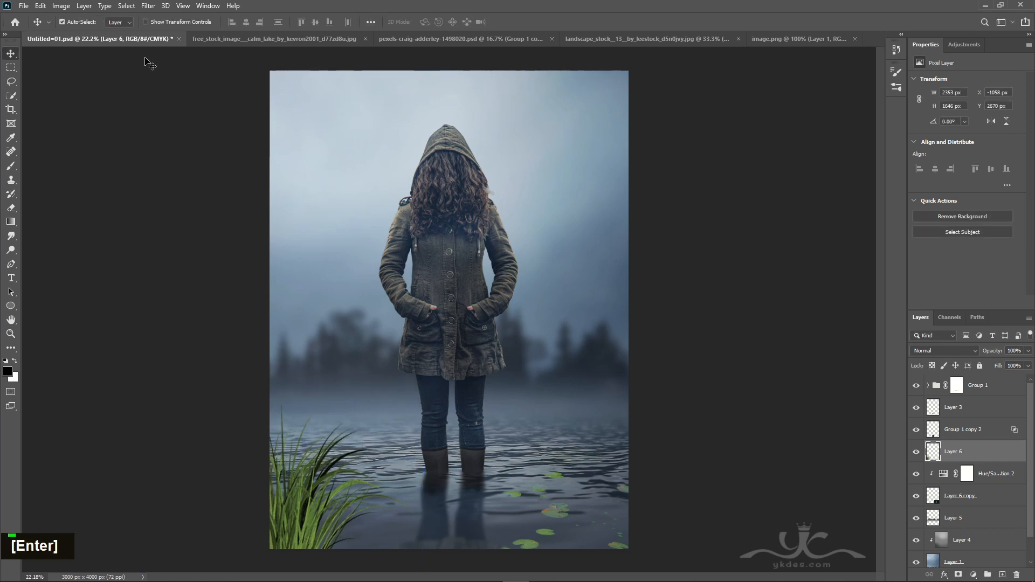
Apply a Gaussian Blur with a radius of about 24.9 pixels to the foreground grass.
{"action": "left_click", "coordinate": [148, 6]}
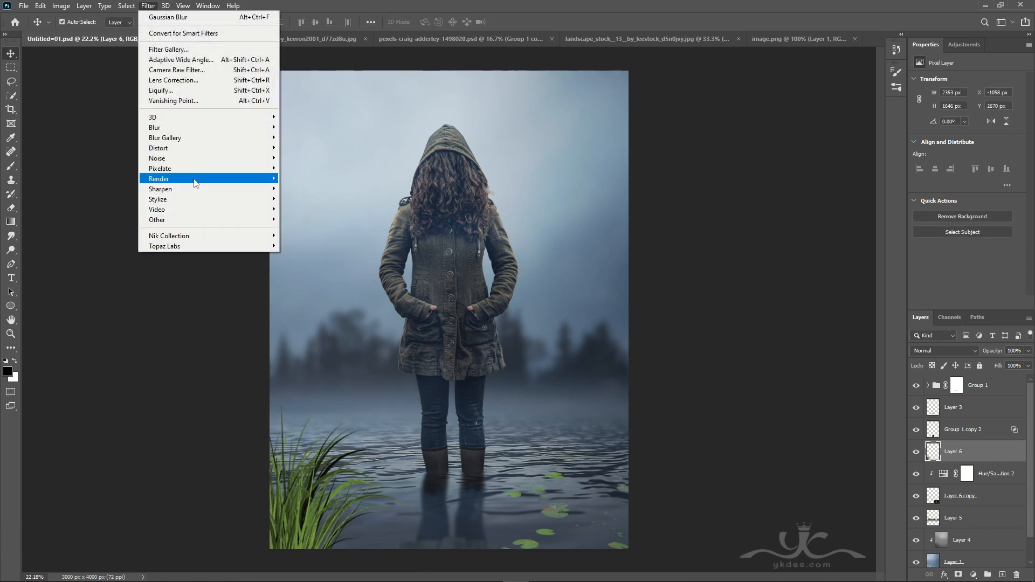
{"action": "mouse_move", "coordinate": [181, 133]}
{"action": "left_click", "coordinate": [289, 167]}
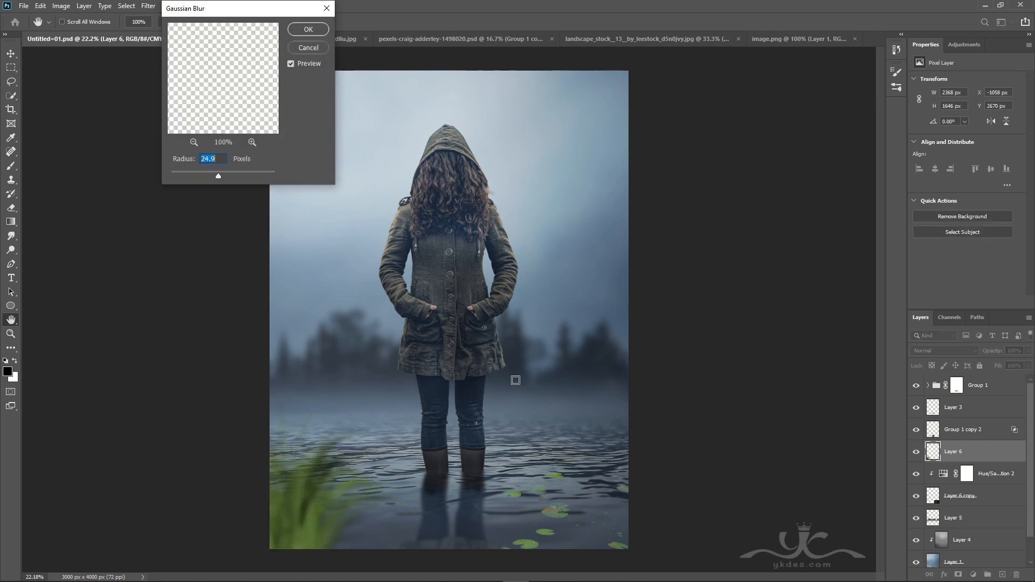
{"action": "left_click_drag", "start_coordinate": [215, 175], "coordinate": [218, 178]}
{"action": "left_click", "coordinate": [317, 31]}
Clip a Hue/Saturation adjustment to the grass with Saturation -41 and Lightness -49.
{"action": "left_click", "coordinate": [973, 575]}
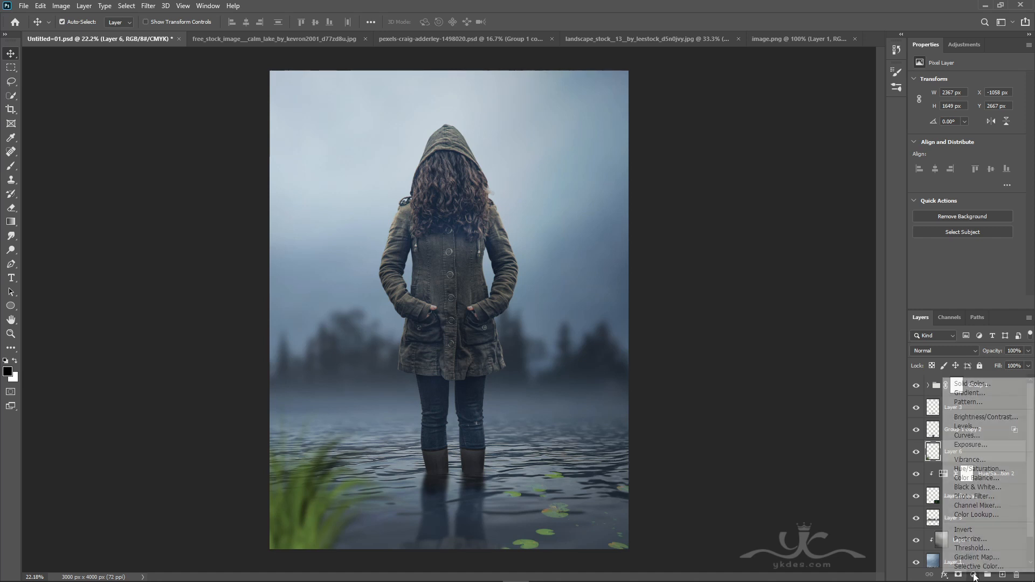
{"action": "left_click", "coordinate": [970, 472]}
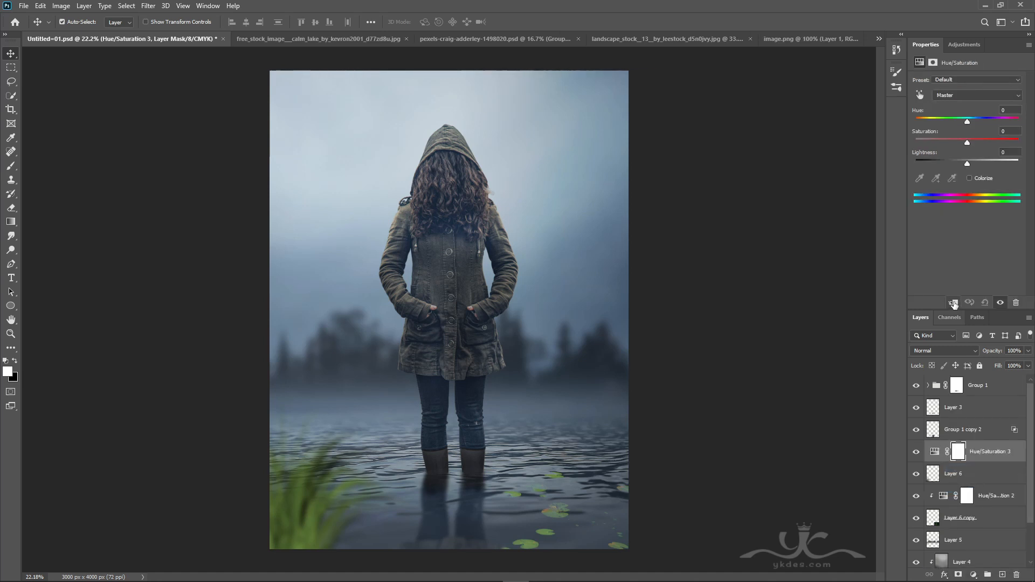
{"action": "left_click", "coordinate": [953, 303]}
{"action": "left_click_drag", "start_coordinate": [968, 142], "coordinate": [949, 164]}
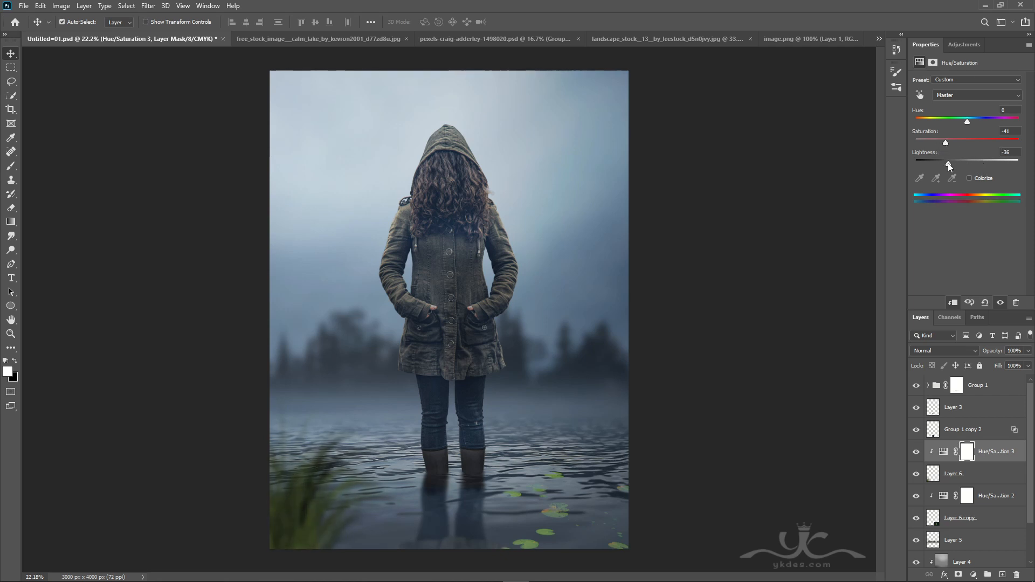
Move the blurred grass lower in the image's lower-left corner, to about Y 2852 px.
{"action": "left_click", "coordinate": [992, 477]}
{"action": "key", "text": "ctrl+t"}
{"action": "left_click_drag", "start_coordinate": [346, 471], "coordinate": [343, 480]}
{"action": "key", "text": "Return"}
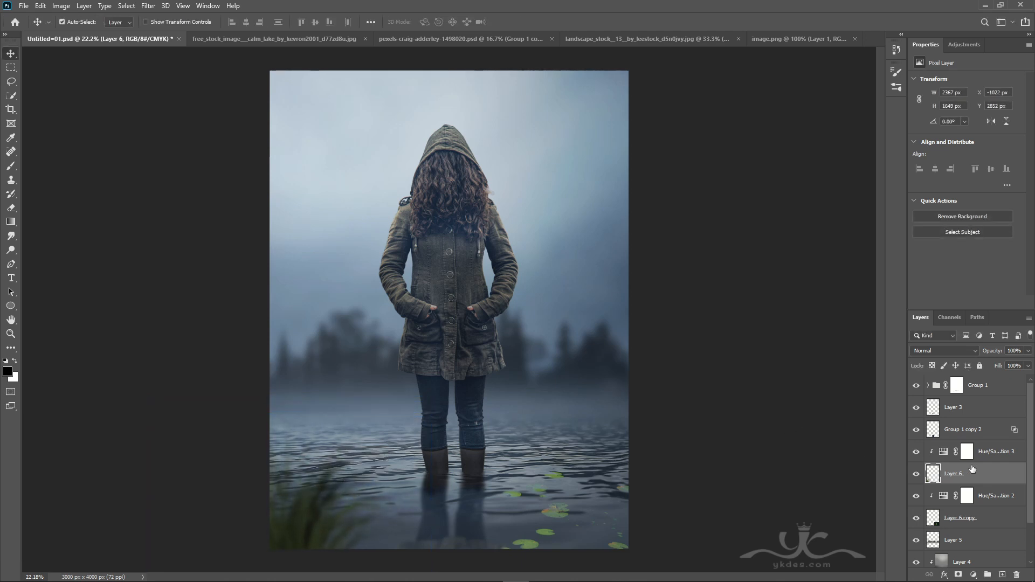
Add a new layer above Group 1, set its blend mode to Overlay and fill it with gray.
{"action": "scroll", "coordinate": [1000, 429], "scroll_direction": "up", "scroll_amount": 2}
{"action": "left_click", "coordinate": [1002, 387]}
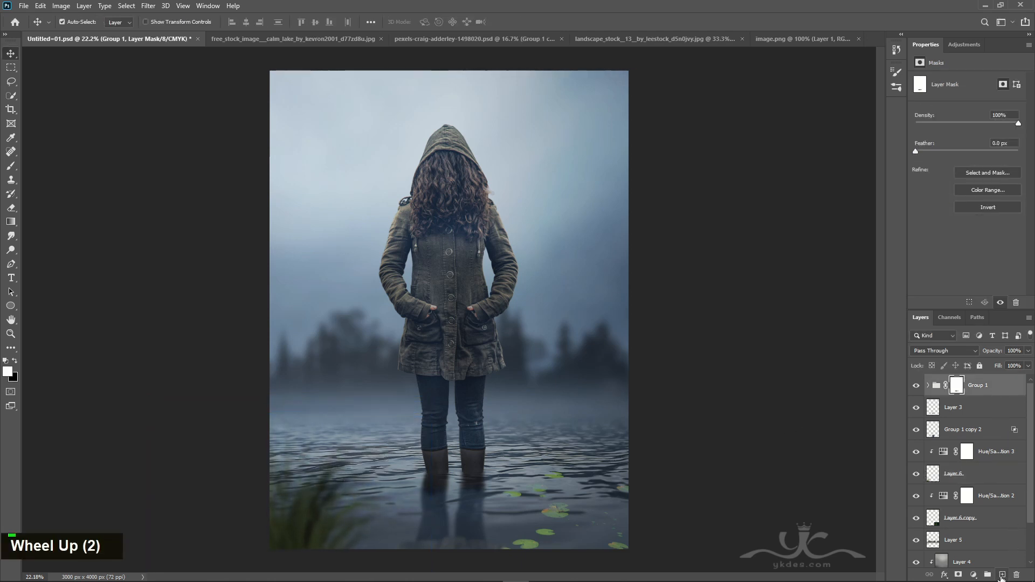
{"action": "left_click", "coordinate": [1003, 576]}
{"action": "left_click", "coordinate": [953, 351]}
{"action": "left_click", "coordinate": [938, 449]}
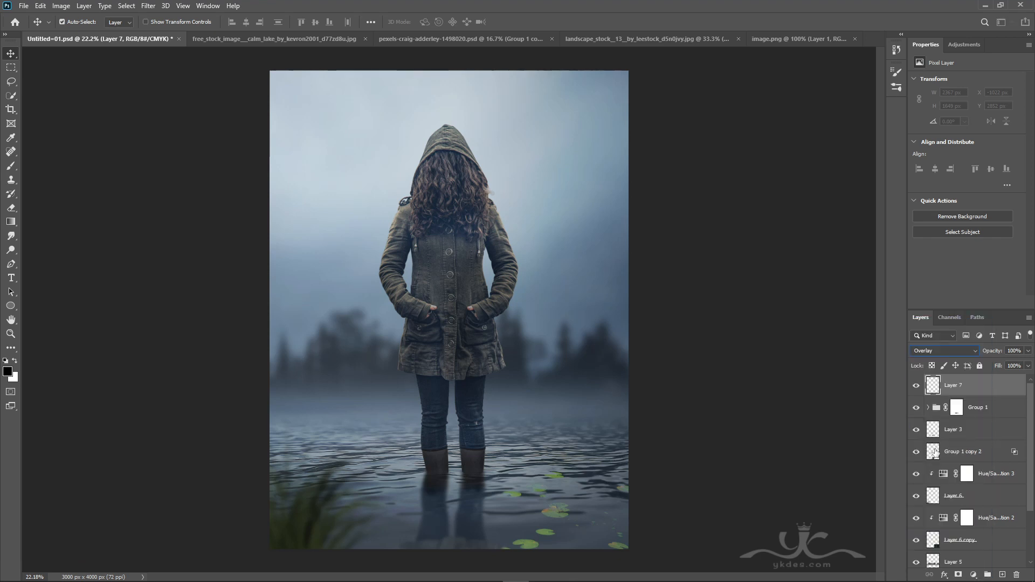
{"action": "left_click", "coordinate": [40, 6]}
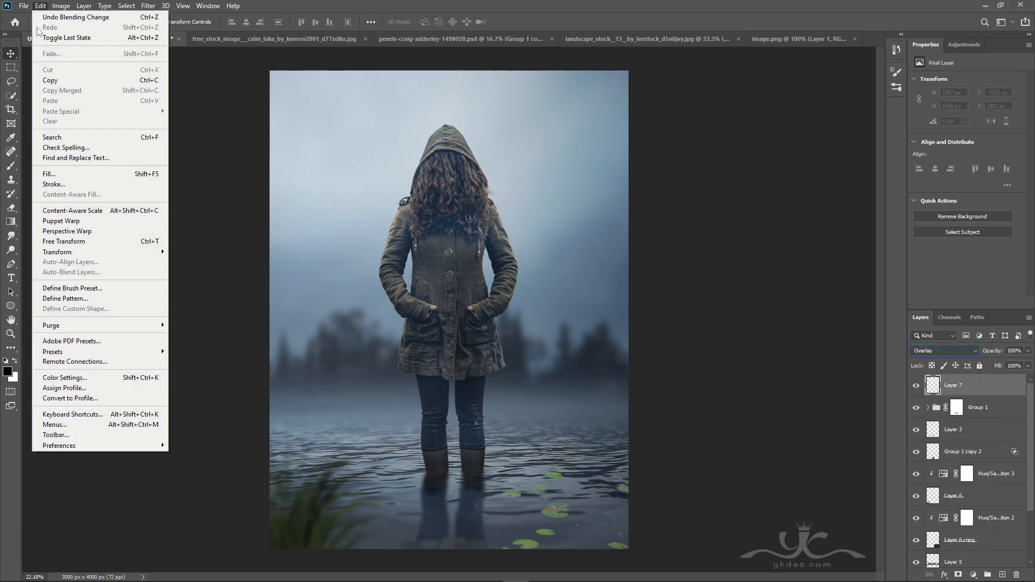
{"action": "left_click", "coordinate": [60, 175]}
{"action": "left_click", "coordinate": [394, 189]}
{"action": "key", "text": "v"}
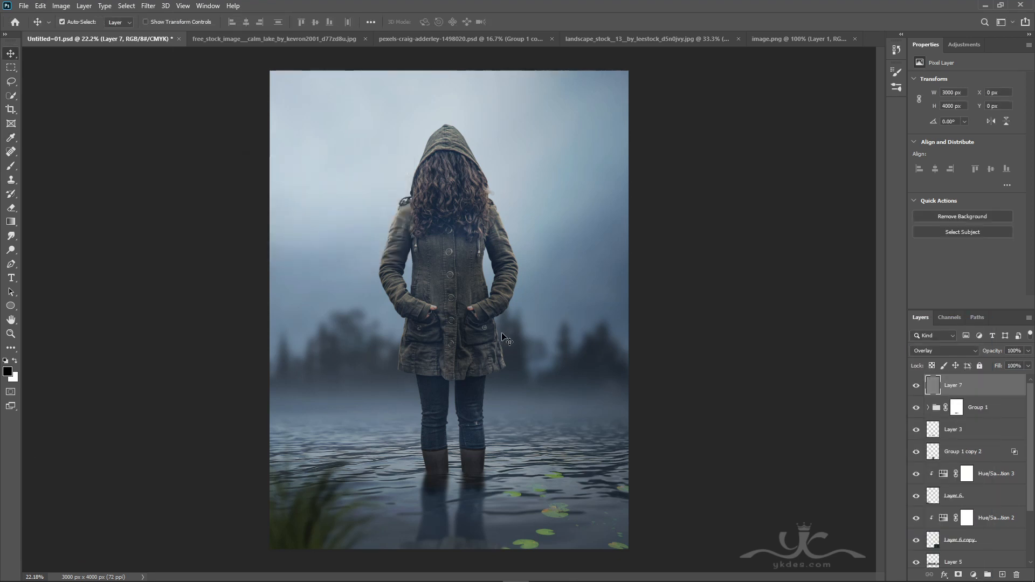
Darken the outer areas of the lake with the Burn tool at 19% midtone exposure, using a brush of about 1100 to 1200 px.
{"action": "key", "text": "ctrl+minus"}
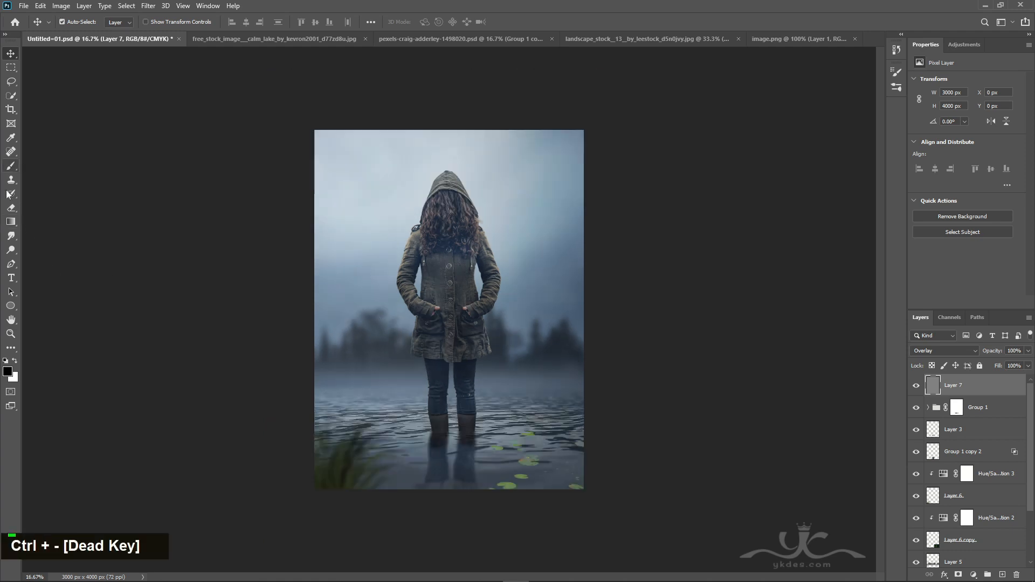
{"action": "right_click", "coordinate": [10, 249]}
{"action": "left_click", "coordinate": [48, 260]}
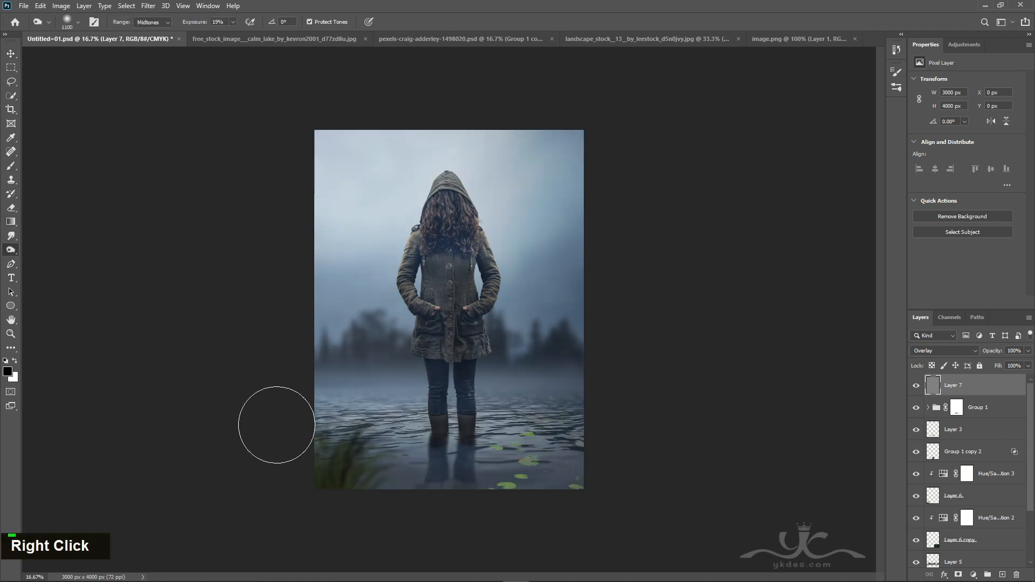
{"action": "key", "text": "bracketright"}
{"action": "key", "text": "bracketright"}
{"action": "key", "text": "bracketright"}
{"action": "key", "text": "bracketright"}
{"action": "key", "text": "bracketright"}
{"action": "key", "text": "bracketleft"}
{"action": "key", "text": "bracketleft"}
{"action": "key", "text": "bracketleft"}
{"action": "key", "text": "bracketleft"}
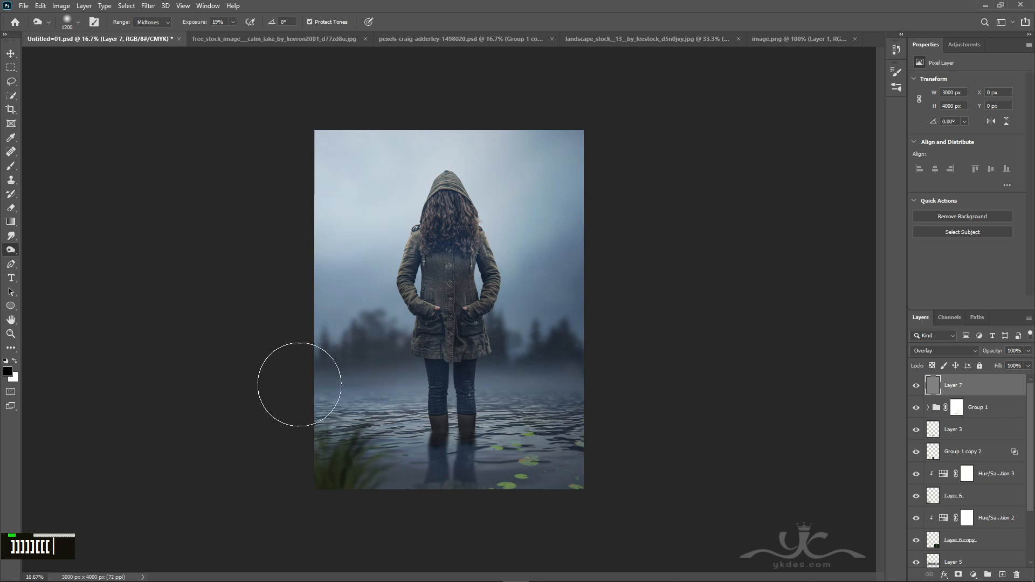
{"action": "key", "text": "bracketleft"}
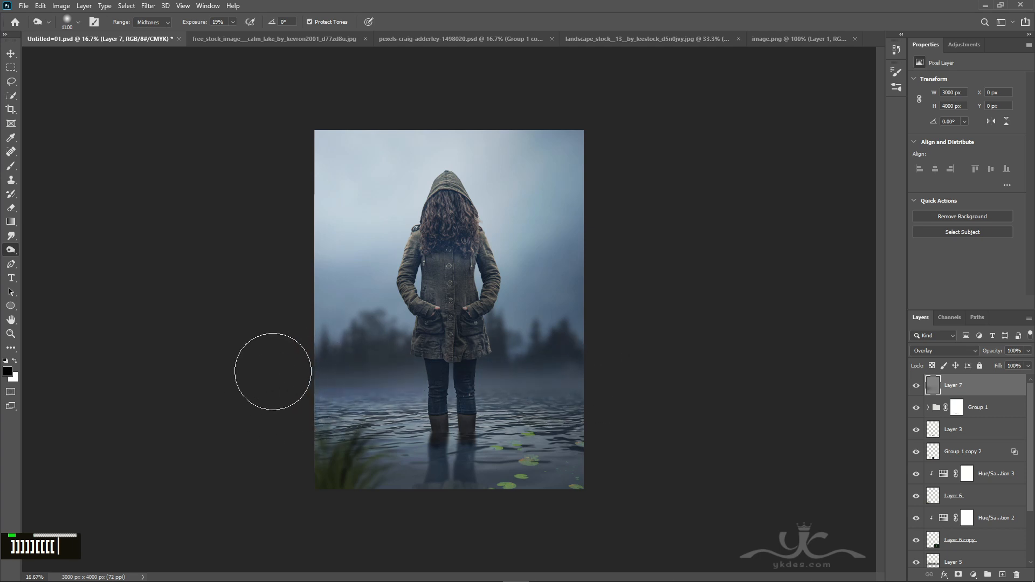
{"action": "key", "text": "bracketright"}
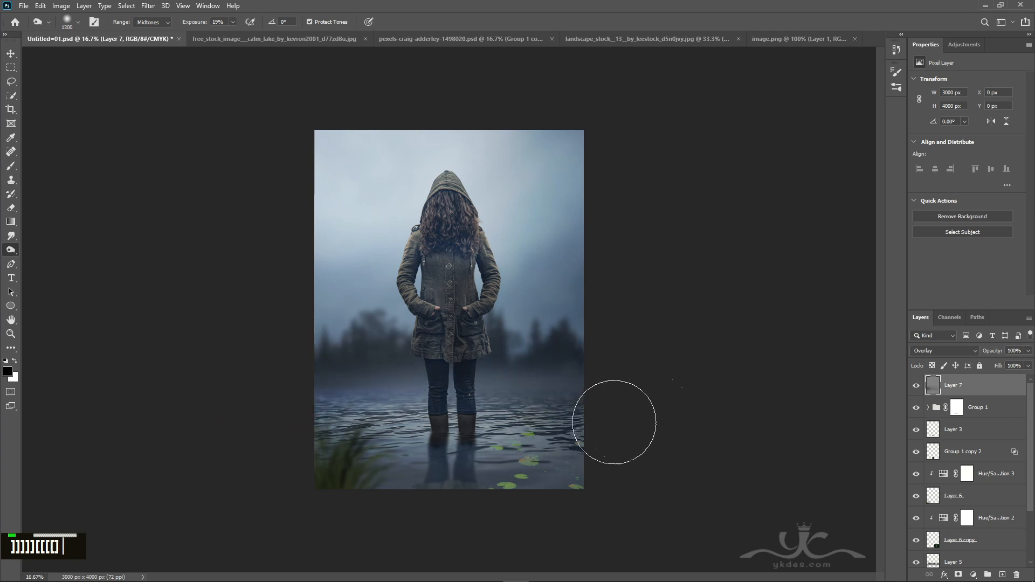
Lower the opacity of the burned gray Overlay layer to 78%.
{"action": "left_click", "coordinate": [11, 53]}
{"action": "left_click", "coordinate": [1028, 351]}
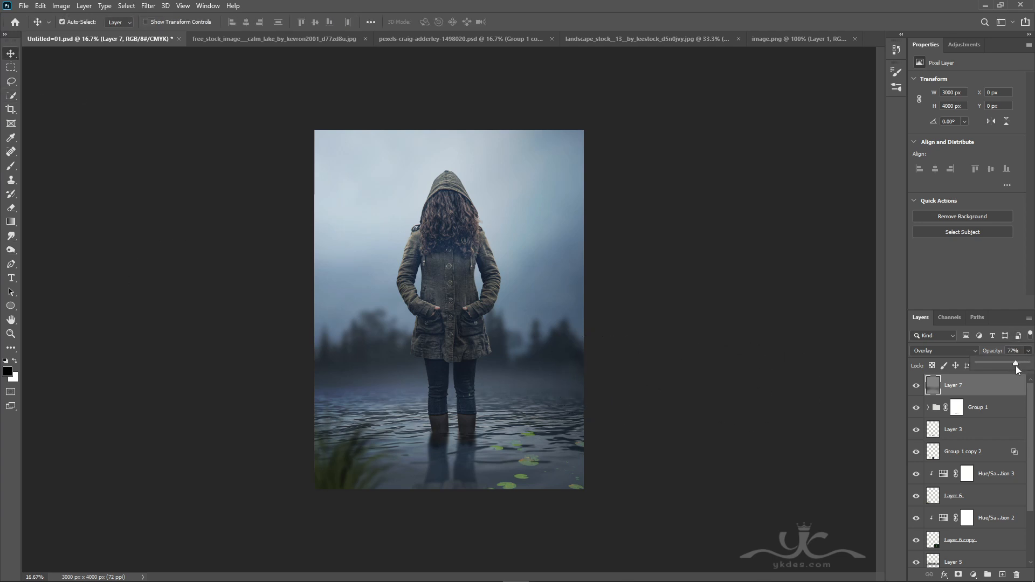
{"action": "left_click_drag", "start_coordinate": [1016, 365], "coordinate": [1016, 365]}
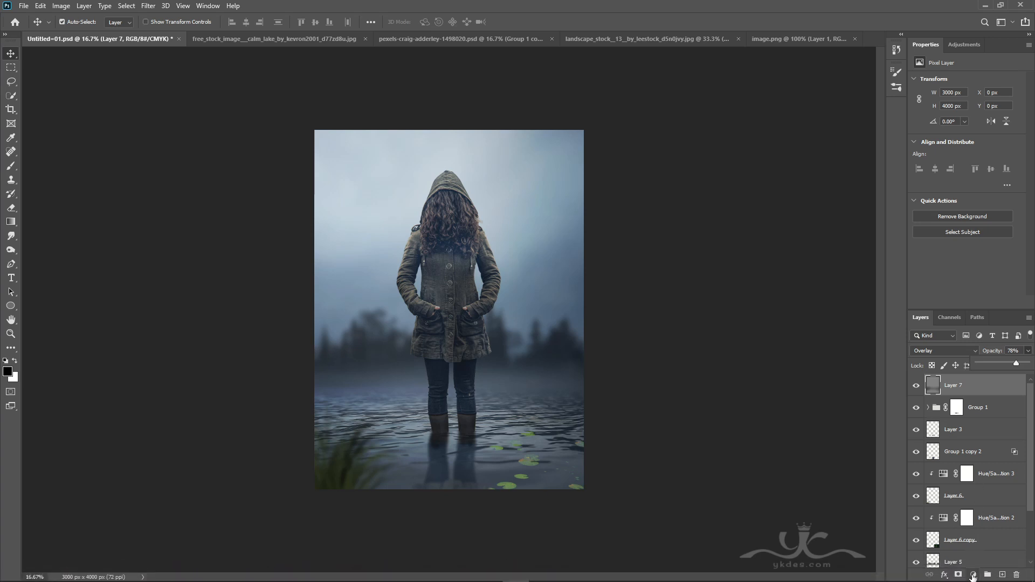
Add a Hue/Saturation adjustment above all layers with Saturation -15 and Lightness -2, and compare the image with and without it.
{"action": "scroll", "coordinate": [510, 380], "scroll_direction": "up", "scroll_amount": 2}
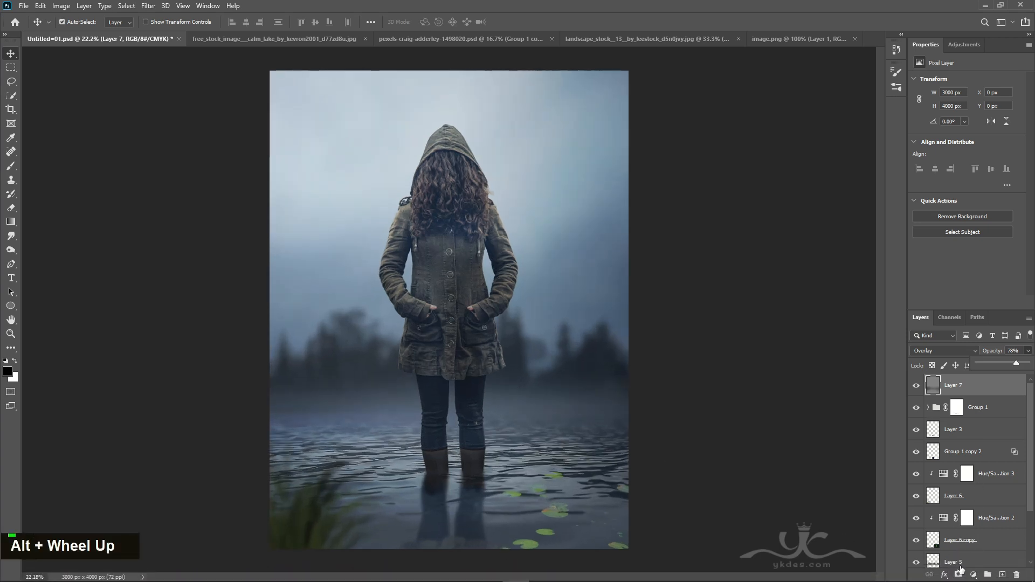
{"action": "left_click", "coordinate": [974, 575]}
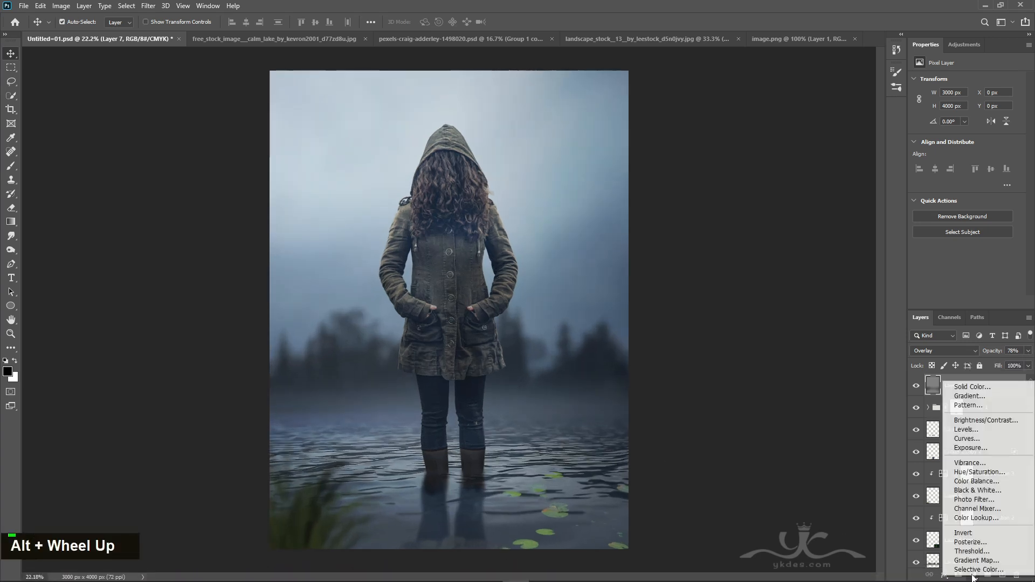
{"action": "left_click", "coordinate": [987, 474]}
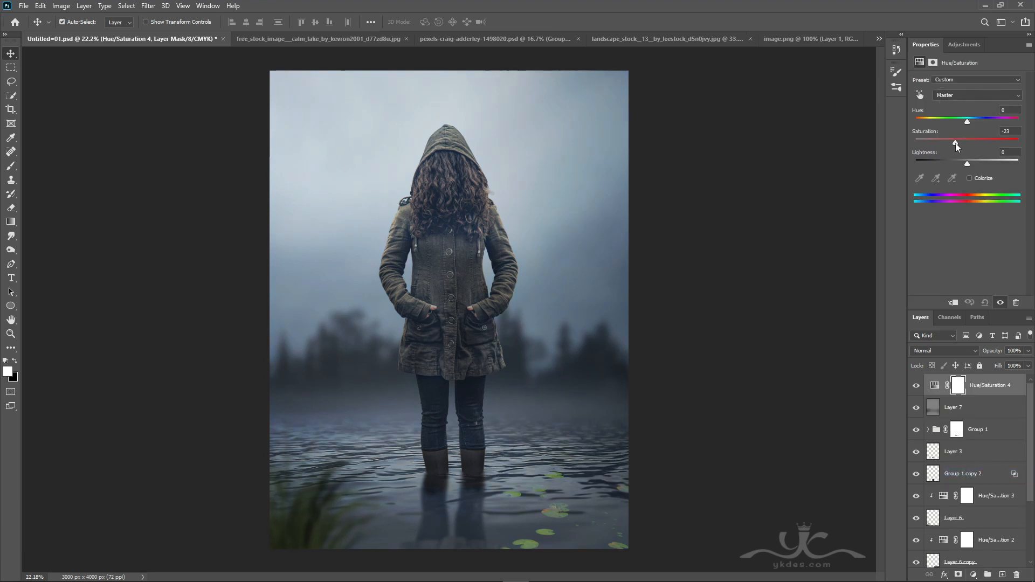
{"action": "left_click_drag", "start_coordinate": [968, 163], "coordinate": [966, 161]}
{"action": "left_click_drag", "start_coordinate": [958, 144], "coordinate": [959, 143]}
{"action": "left_click", "coordinate": [917, 386]}
{"action": "left_click", "coordinate": [916, 386]}
Add a new empty layer directly above the Hue/Saturation 3 adjustment, behind the woman.
{"action": "scroll", "coordinate": [994, 439], "scroll_direction": "down", "scroll_amount": 3}
{"action": "scroll", "coordinate": [979, 507], "scroll_direction": "up", "scroll_amount": 3}
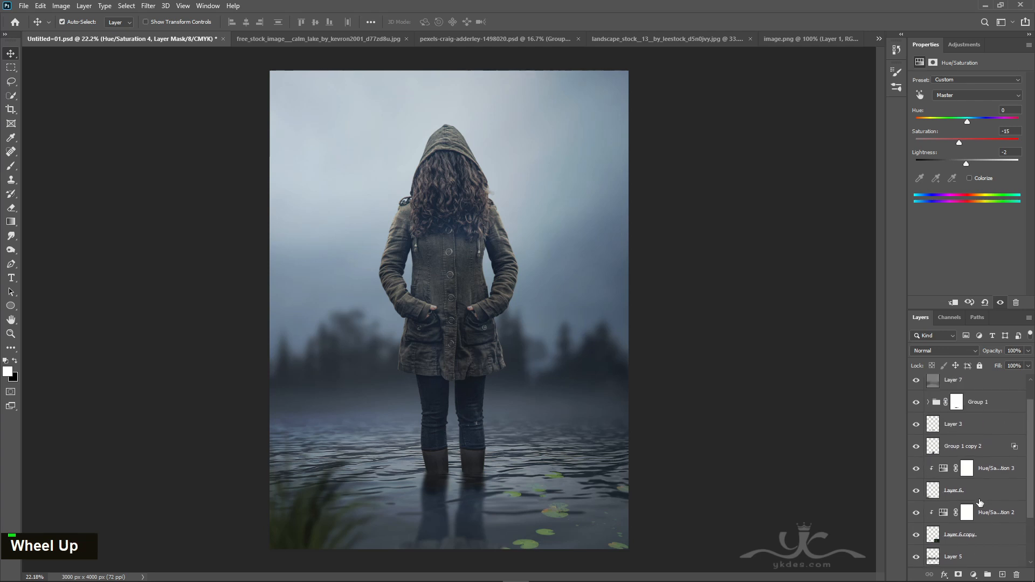
{"action": "scroll", "coordinate": [998, 479], "scroll_direction": "down", "scroll_amount": 2}
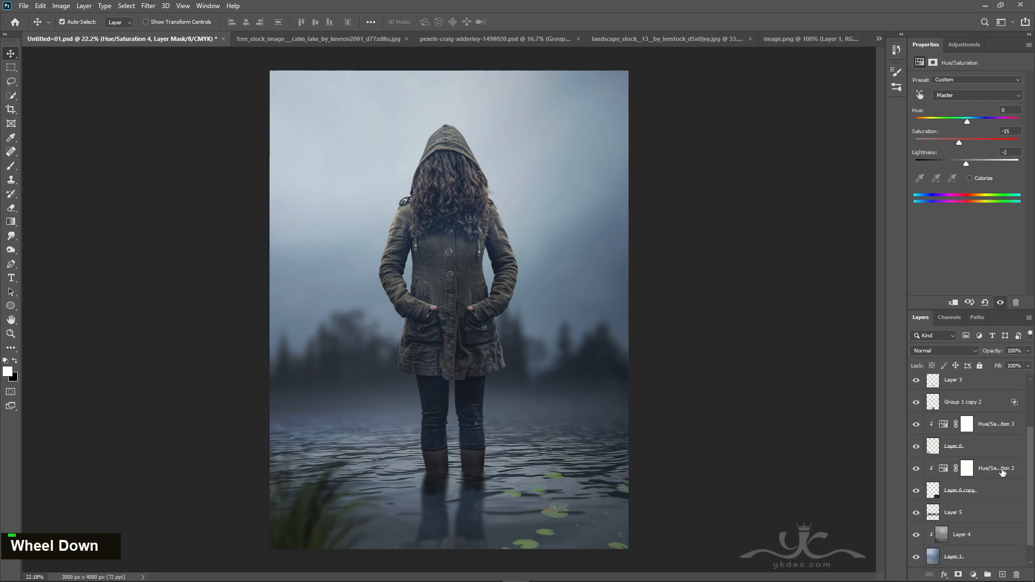
{"action": "left_click", "coordinate": [1004, 430]}
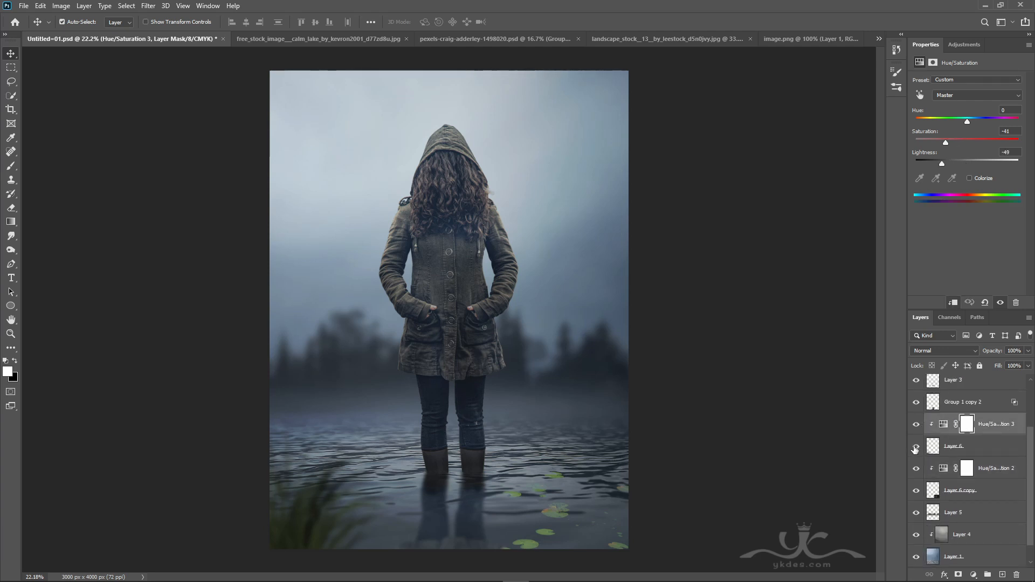
{"action": "left_click", "coordinate": [916, 447]}
{"action": "left_click", "coordinate": [916, 447]}
{"action": "left_click", "coordinate": [1004, 426]}
{"action": "left_click", "coordinate": [1004, 575]}
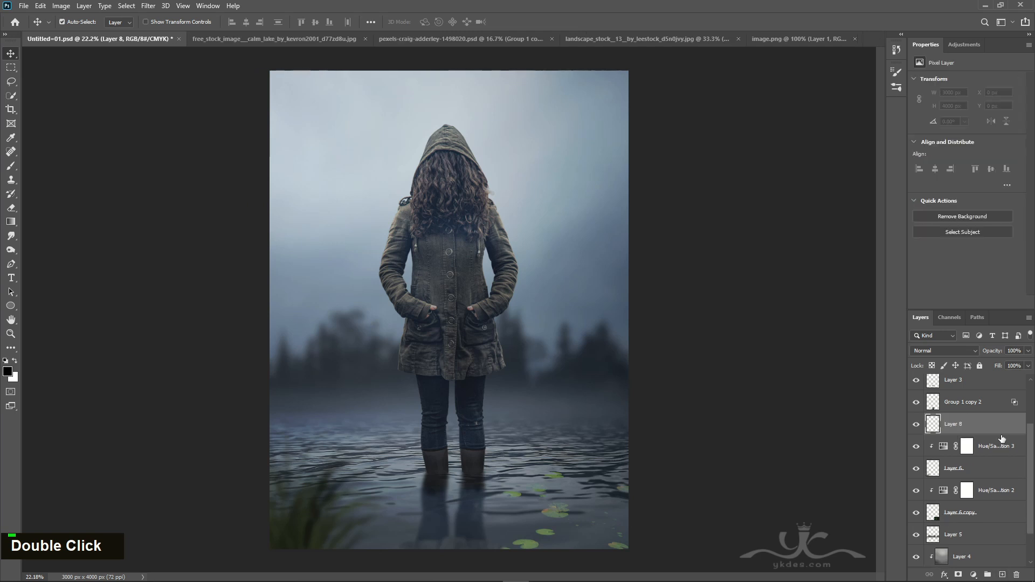
Paint a soft white glow behind the woman's head on the new layer with a 3500 px soft round brush.
{"action": "key", "text": "b"}
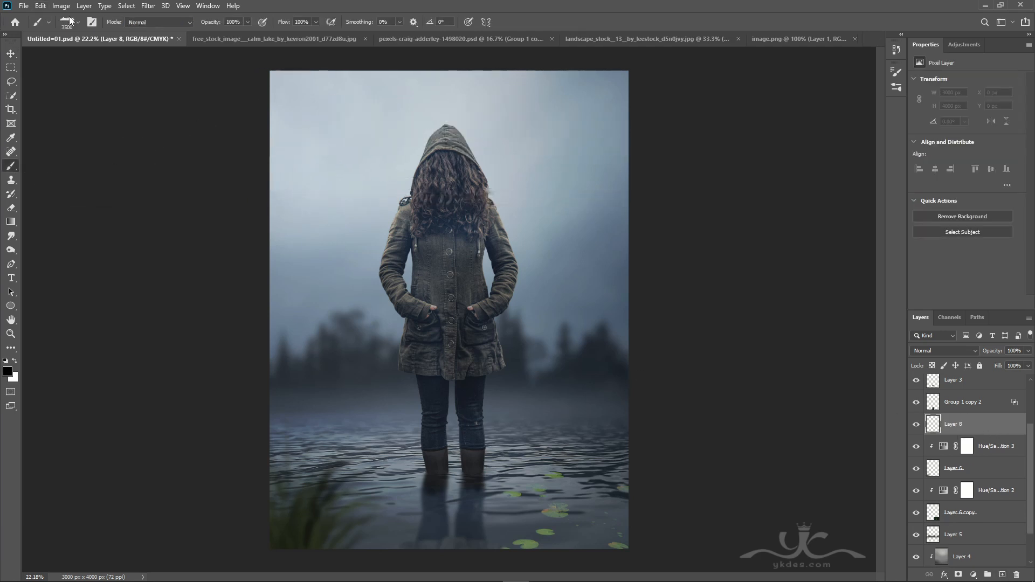
{"action": "left_click", "coordinate": [70, 21]}
{"action": "double_click", "coordinate": [174, 132]}
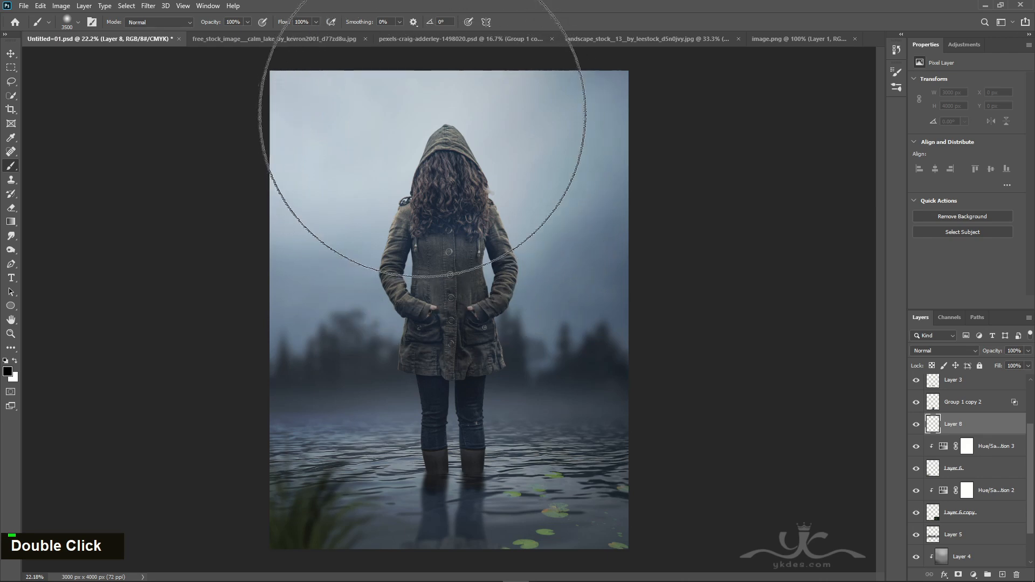
{"action": "left_click", "coordinate": [447, 117]}
{"action": "key", "text": "ctrl+z"}
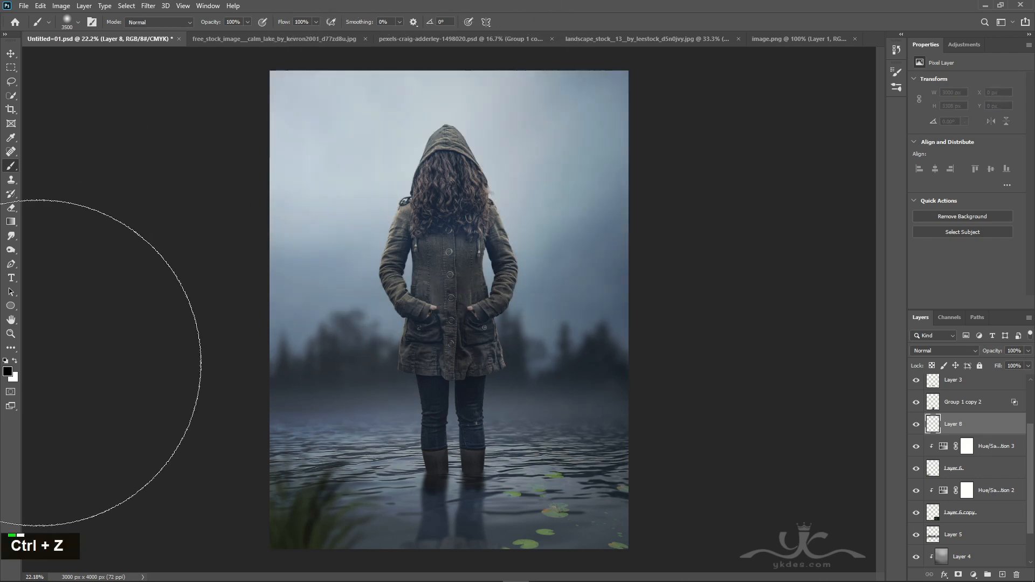
{"action": "left_click", "coordinate": [14, 361]}
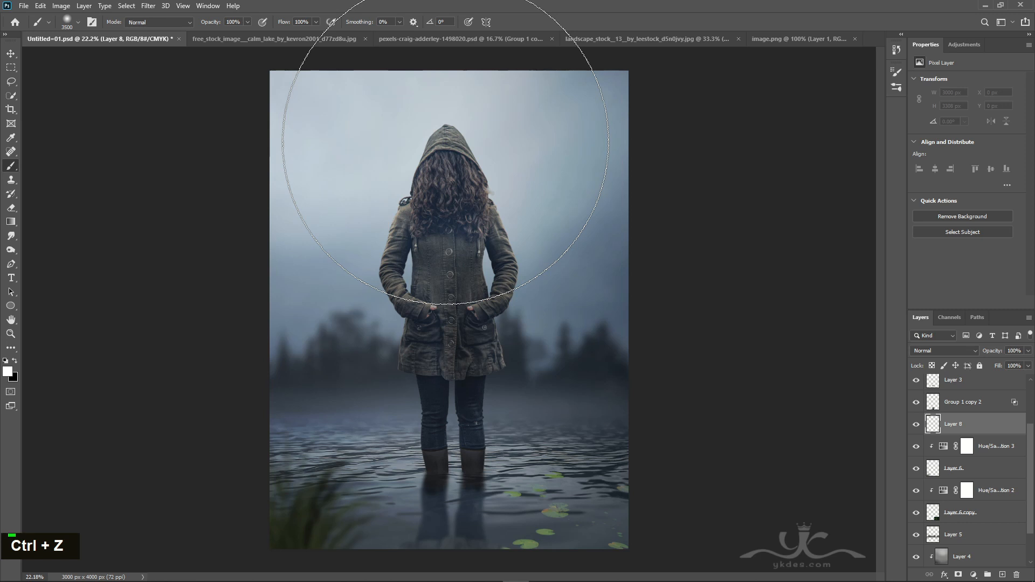
{"action": "left_click", "coordinate": [446, 141]}
Lower the glow layer's opacity to 34% and compare the image with and without it.
{"action": "left_click", "coordinate": [11, 53]}
{"action": "left_click", "coordinate": [1028, 365]}
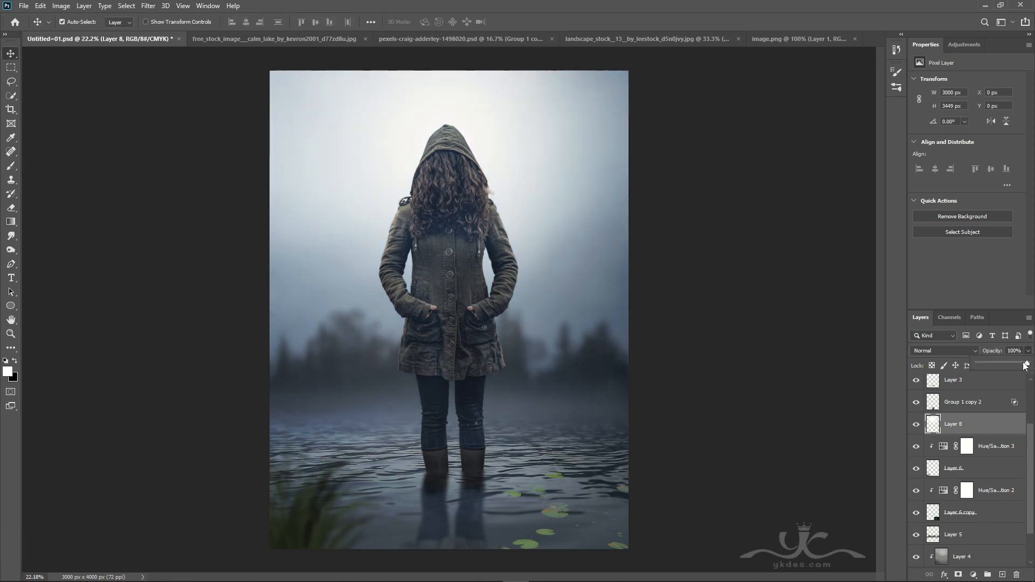
{"action": "left_click_drag", "start_coordinate": [1008, 363], "coordinate": [995, 364]}
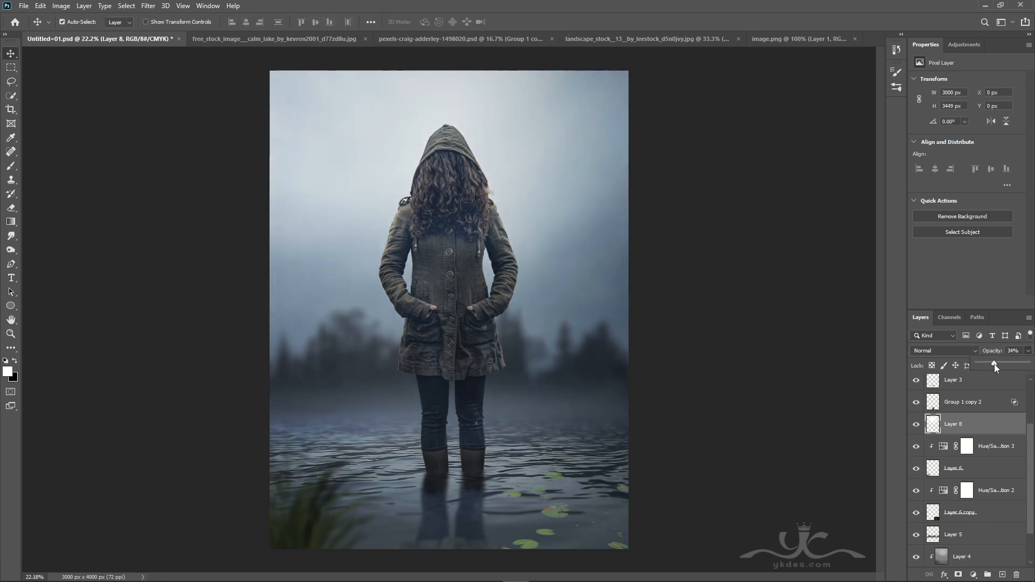
{"action": "double_click", "coordinate": [917, 425]}
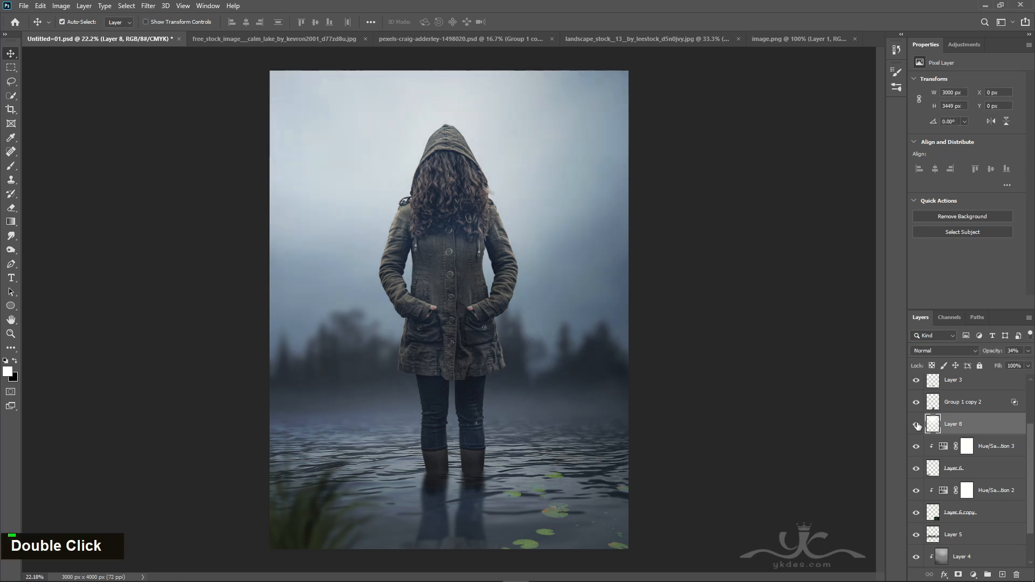
{"action": "left_click", "coordinate": [917, 426]}
{"action": "left_click", "coordinate": [917, 426]}
{"action": "double_click", "coordinate": [917, 426]}
{"action": "scroll", "coordinate": [988, 396], "scroll_direction": "up", "scroll_amount": 3}
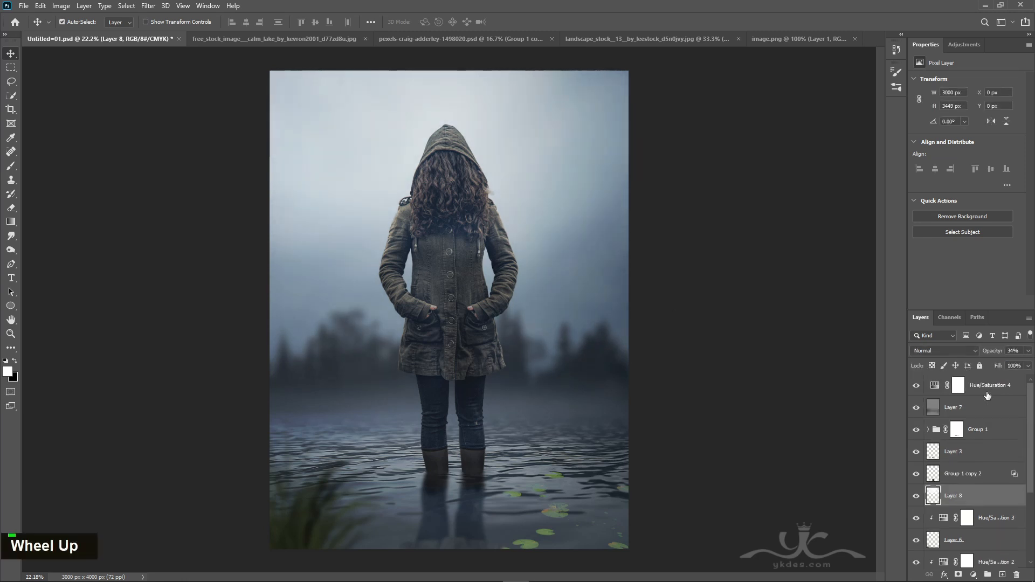
Copy the black raven from its transparent PNG document into the composite, directly above the glow layer.
{"action": "left_click", "coordinate": [1005, 386]}
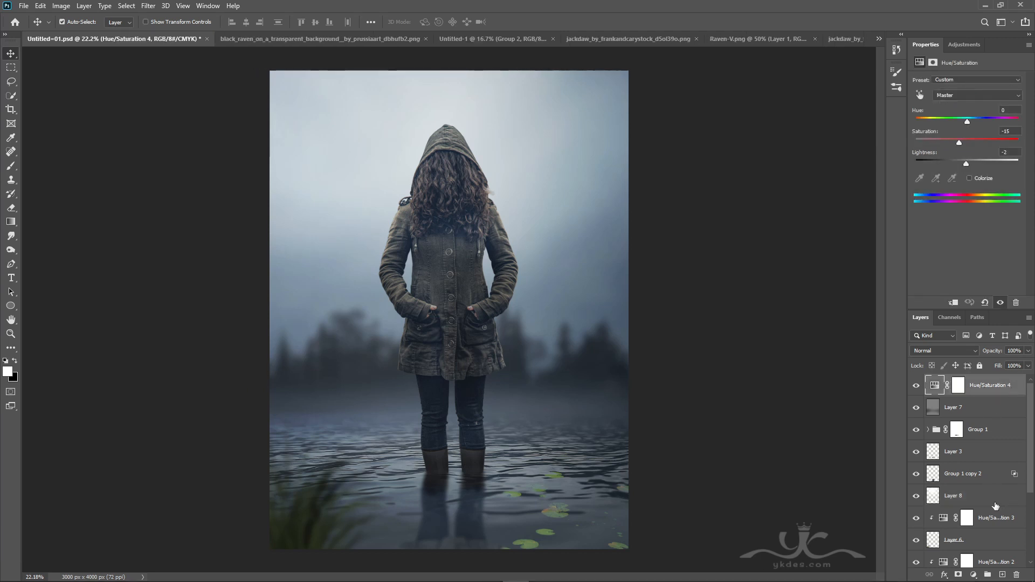
{"action": "left_click", "coordinate": [994, 503]}
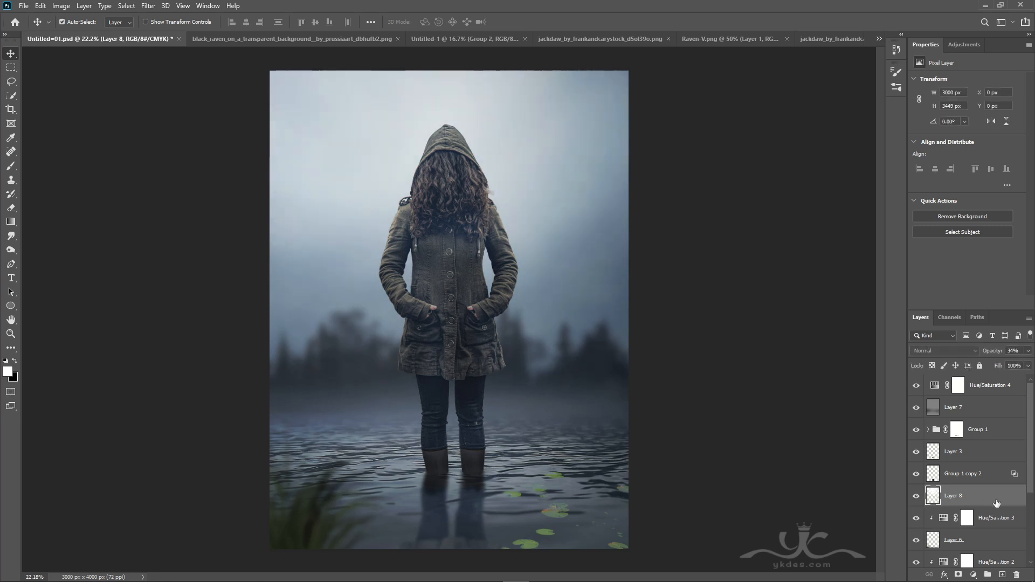
{"action": "left_click", "coordinate": [316, 39]}
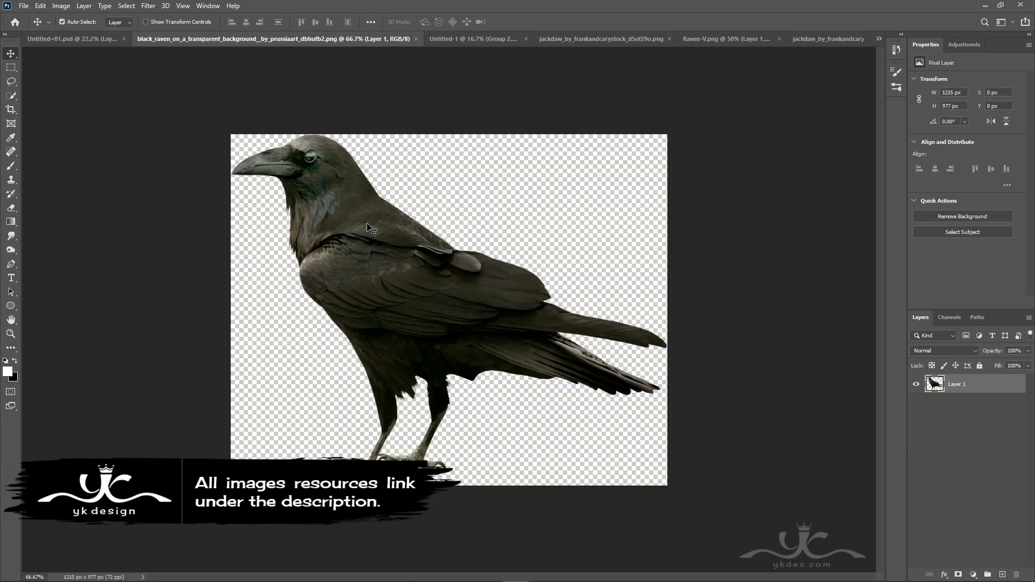
{"action": "left_click_drag", "start_coordinate": [397, 218], "coordinate": [460, 291]}
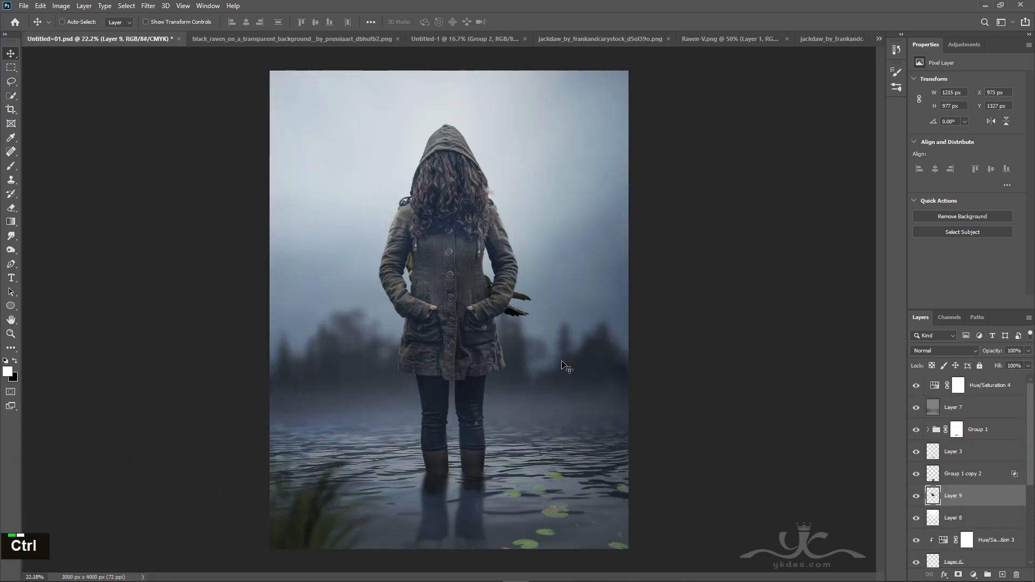
Flip the raven horizontally, scale it to about 39%, tilt it slightly and place it behind the woman's hair at her shoulder.
{"action": "key", "text": "ctrl+t"}
{"action": "left_click_drag", "start_coordinate": [526, 315], "coordinate": [605, 187]}
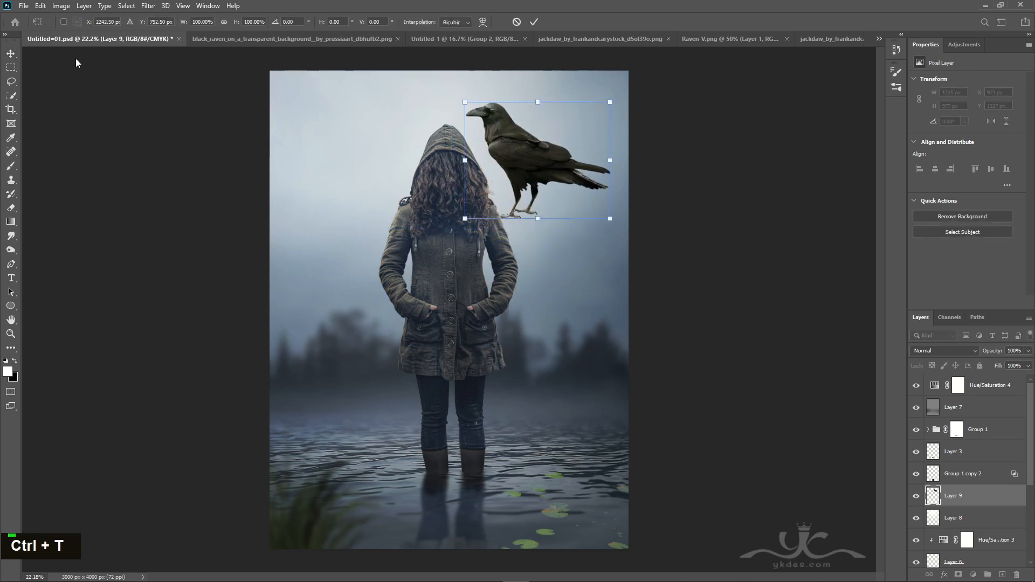
{"action": "left_click", "coordinate": [41, 6]}
{"action": "mouse_move", "coordinate": [100, 253]}
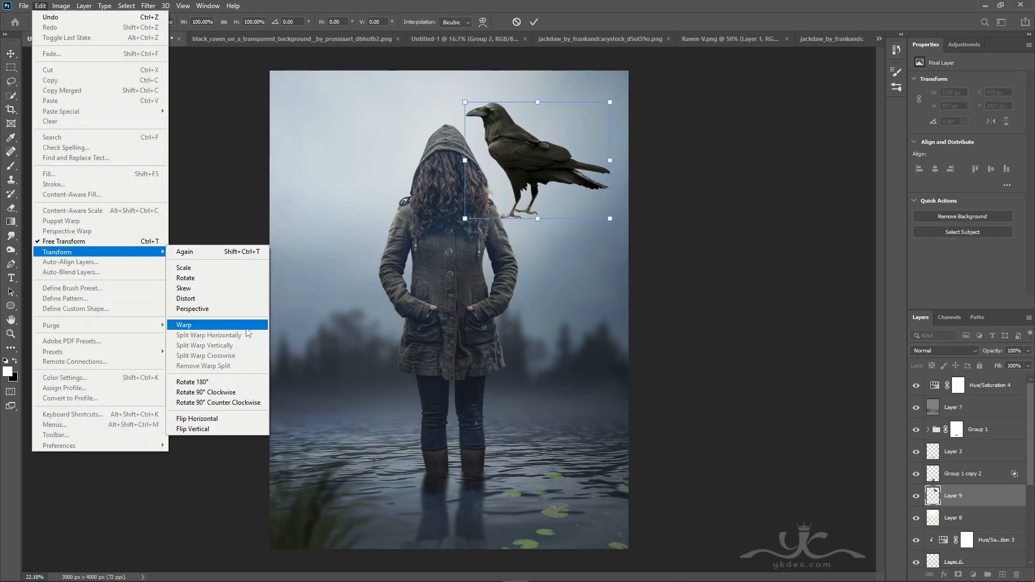
{"action": "left_click", "coordinate": [240, 420]}
{"action": "left_click_drag", "start_coordinate": [611, 104], "coordinate": [576, 130]}
{"action": "left_click_drag", "start_coordinate": [591, 208], "coordinate": [578, 202]}
{"action": "left_click_drag", "start_coordinate": [561, 161], "coordinate": [500, 178]}
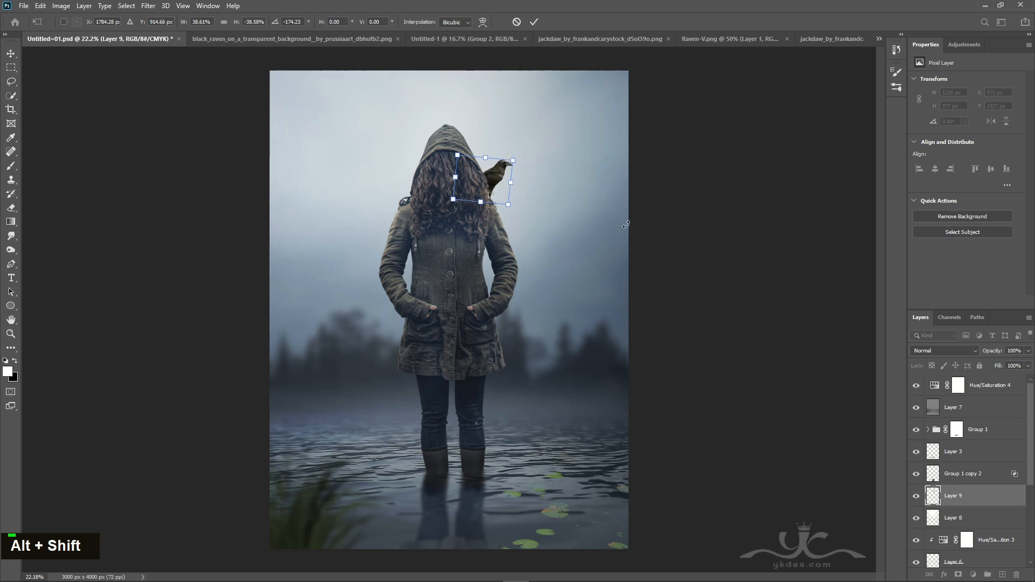
Fine-tune the raven's position with small nudges so it perches on the woman's shoulder, and apply the transform.
{"action": "key", "text": "Right"}
{"action": "key", "text": "Down"}
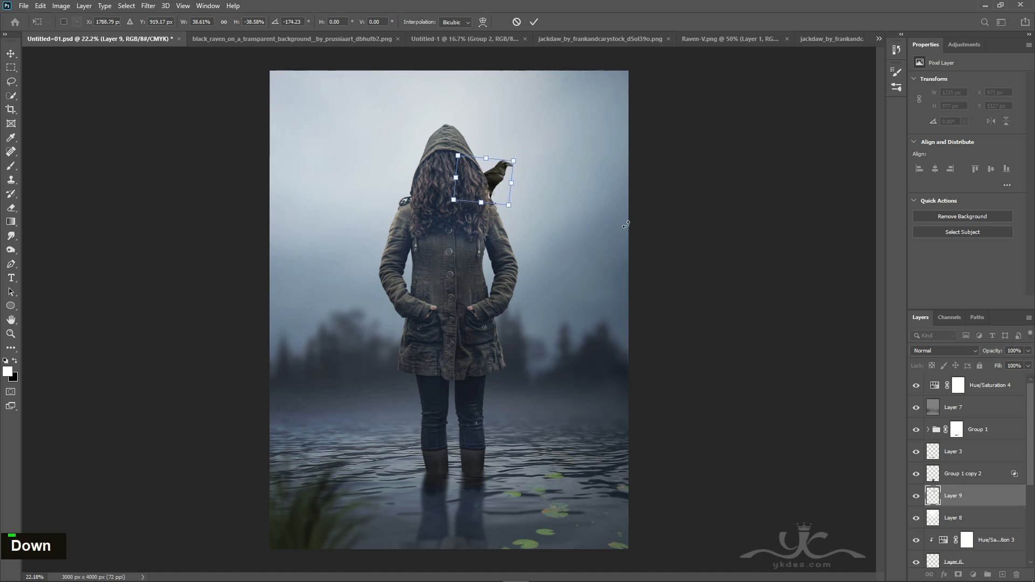
{"action": "key", "text": "ctrl+equal"}
{"action": "left_click_drag", "start_coordinate": [522, 142], "coordinate": [523, 142]}
{"action": "key", "text": "Return"}
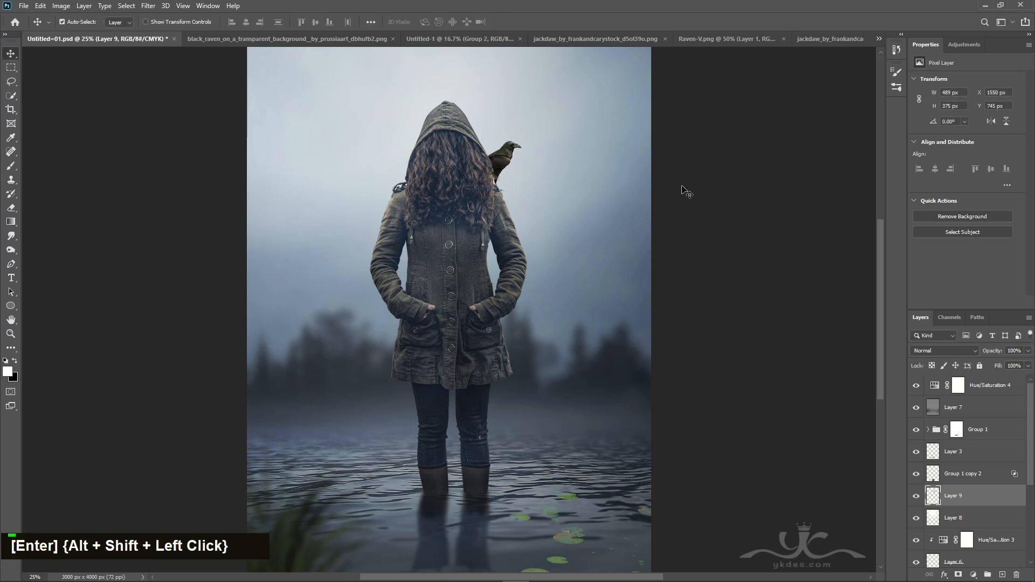
{"action": "key", "text": "Up"}
{"action": "key", "text": "Left"}
{"action": "key", "text": "Left"}
{"action": "key", "text": "Right"}
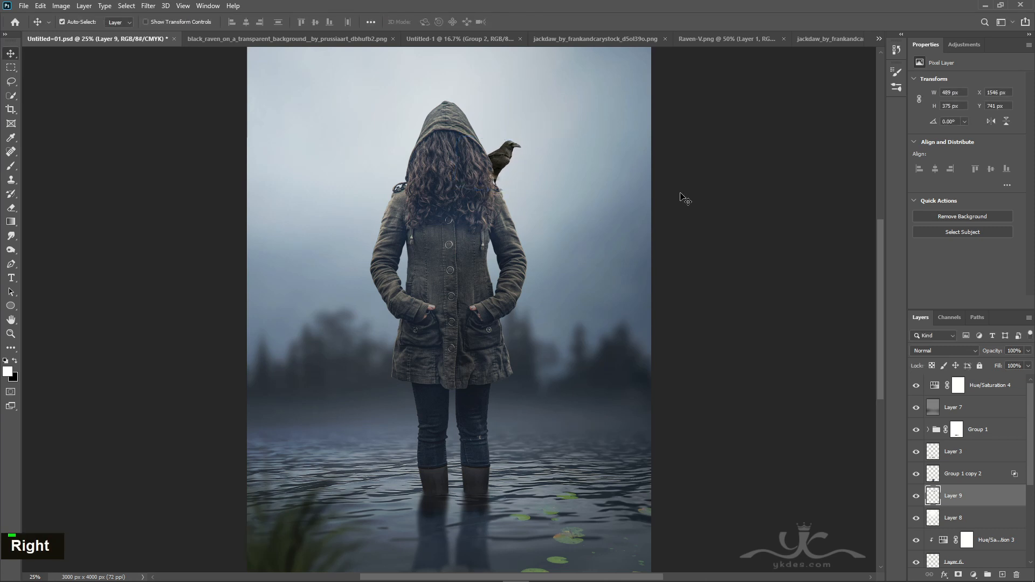
Enlarge the raven on the shoulder to about 107% and nudge it into place.
{"action": "left_click", "coordinate": [509, 156]}
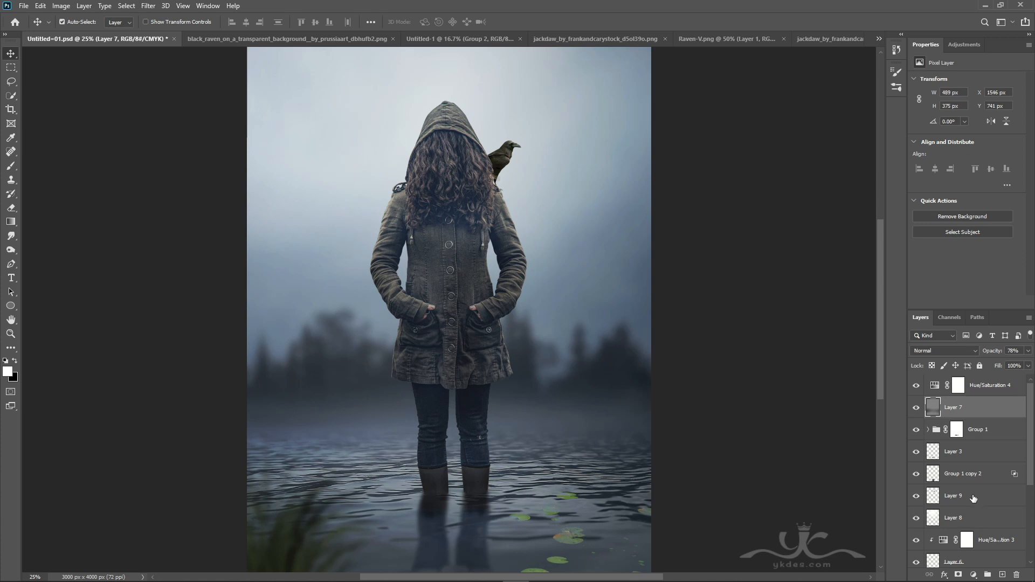
{"action": "left_click", "coordinate": [971, 496]}
{"action": "key", "text": "ctrl+t"}
{"action": "left_click_drag", "start_coordinate": [519, 137], "coordinate": [525, 132]}
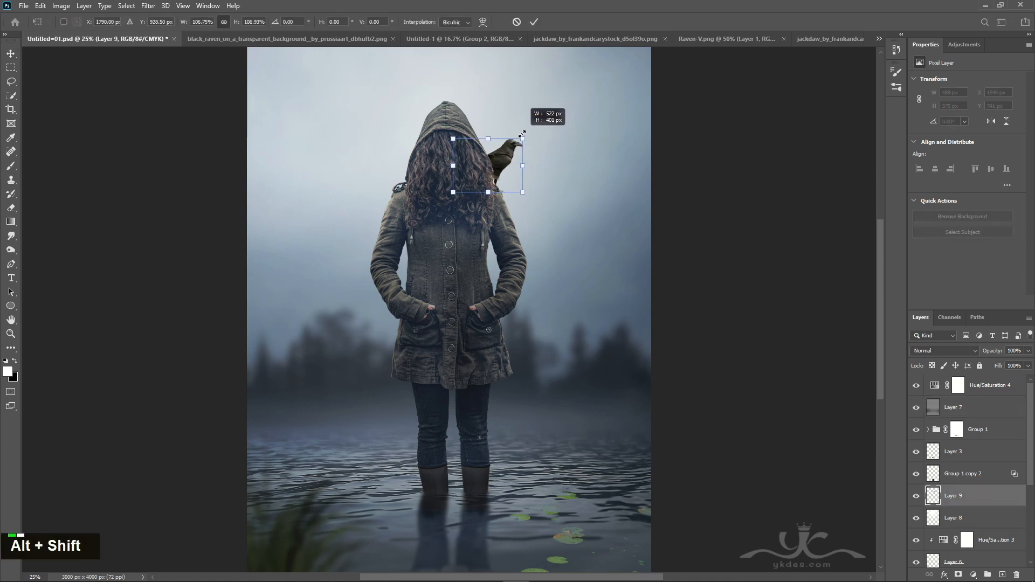
{"action": "key", "text": "Return"}
{"action": "key", "text": "Right"}
{"action": "key", "text": "Left"}
{"action": "key", "text": "Right"}
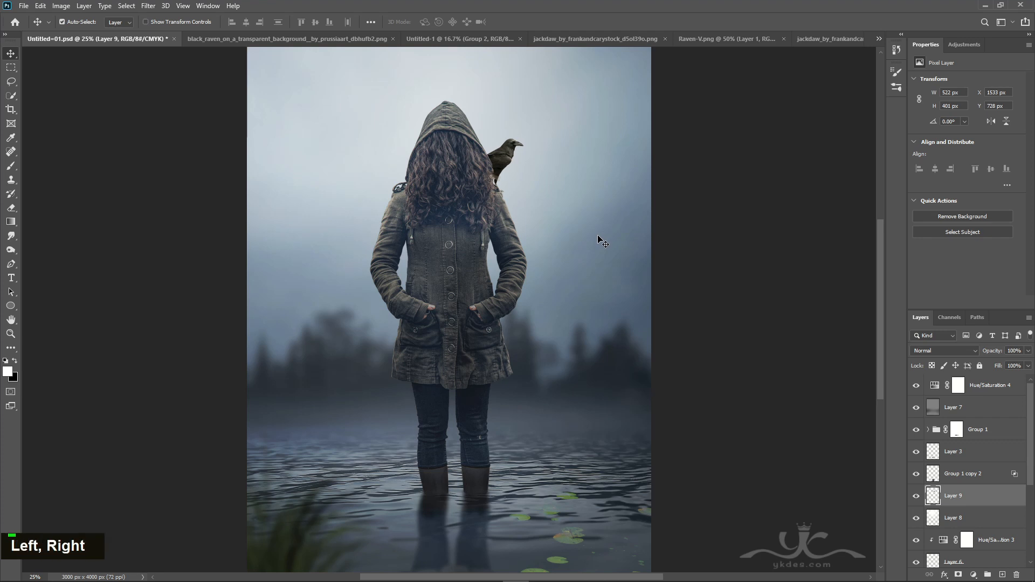
Rotate the raven by about 1.6° and nudge it slightly on the shoulder.
{"action": "key", "text": "ctrl+t"}
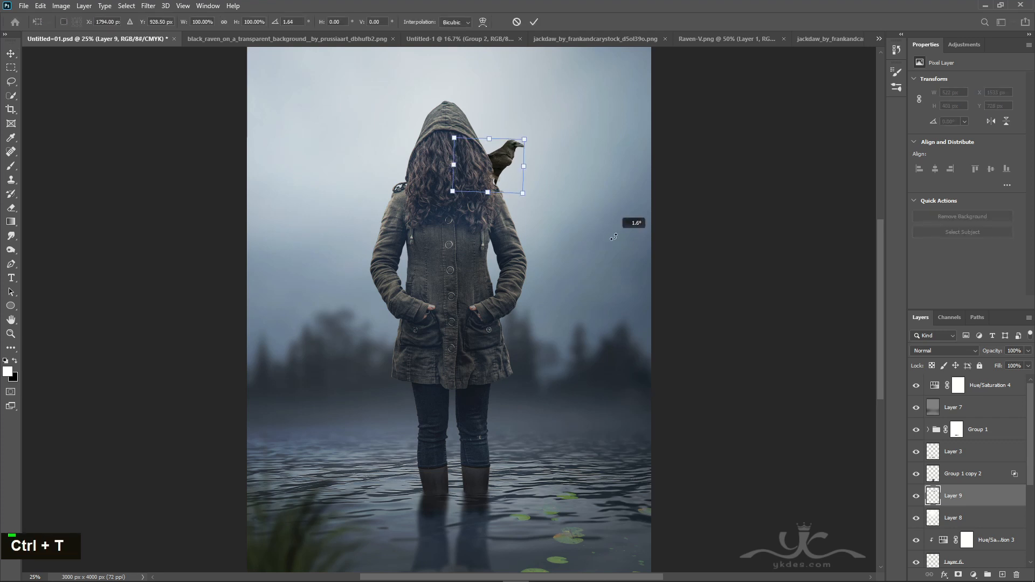
{"action": "key", "text": "Return"}
{"action": "key", "text": "Right"}
{"action": "key", "text": "Up"}
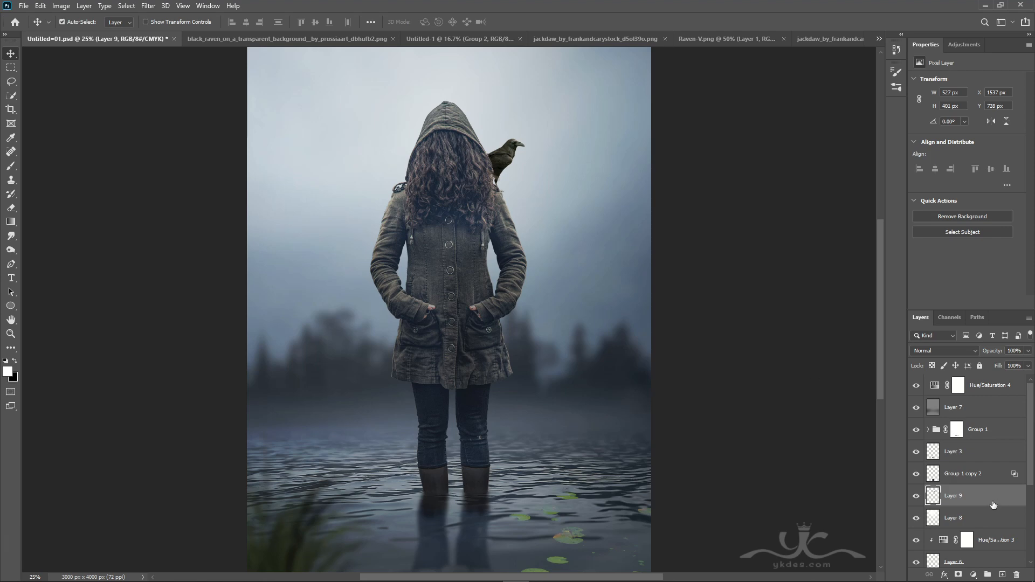
Add a layer mask to the raven and hide its claws sticking out past the shoulder with a 20 px black brush.
{"action": "left_click", "coordinate": [958, 575]}
{"action": "left_click", "coordinate": [11, 334]}
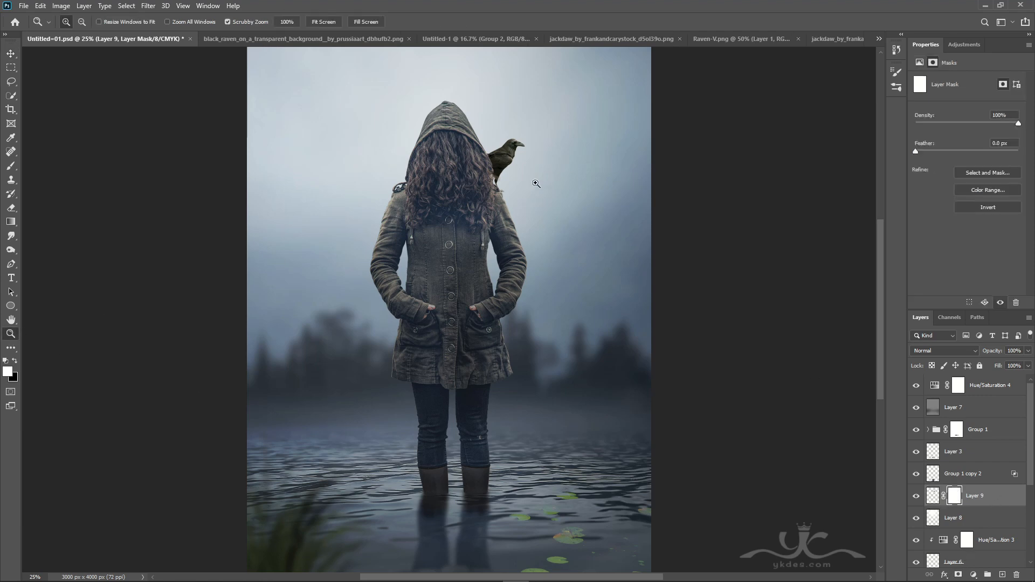
{"action": "left_click_drag", "start_coordinate": [491, 192], "coordinate": [562, 238]}
{"action": "left_click", "coordinate": [10, 67]}
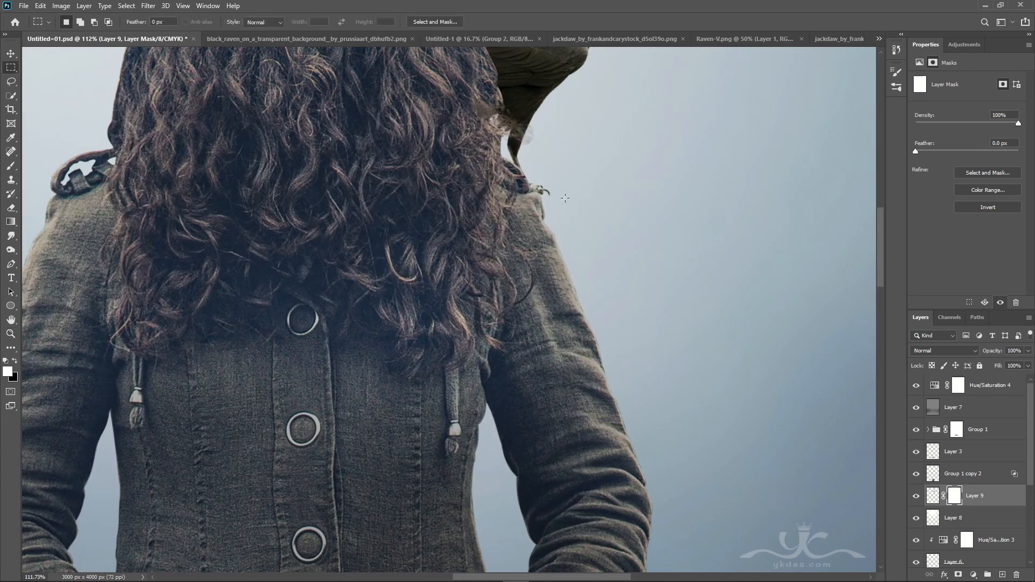
{"action": "left_click", "coordinate": [11, 166]}
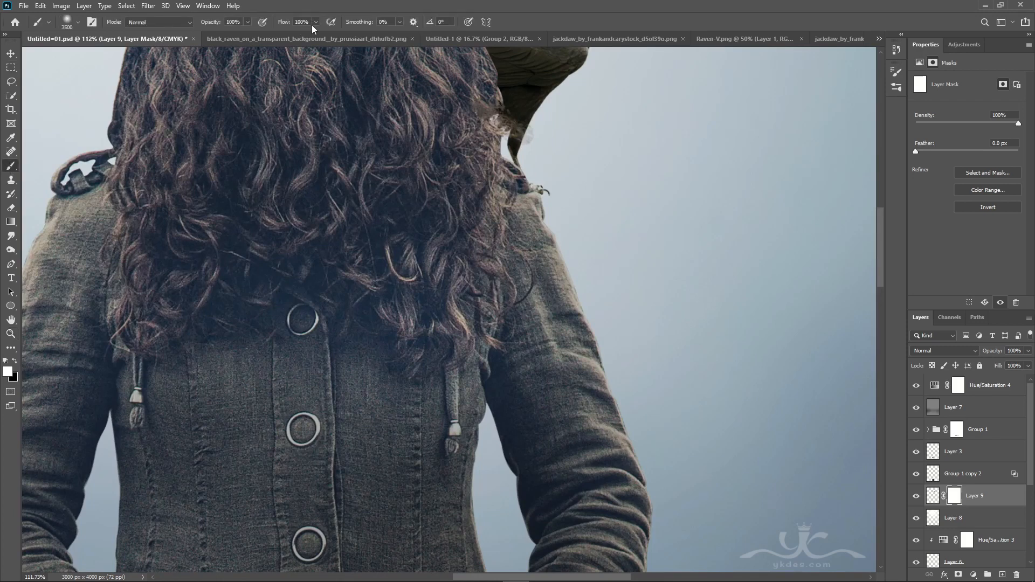
{"action": "left_click", "coordinate": [16, 361]}
{"action": "key", "text": "bracketleft"}
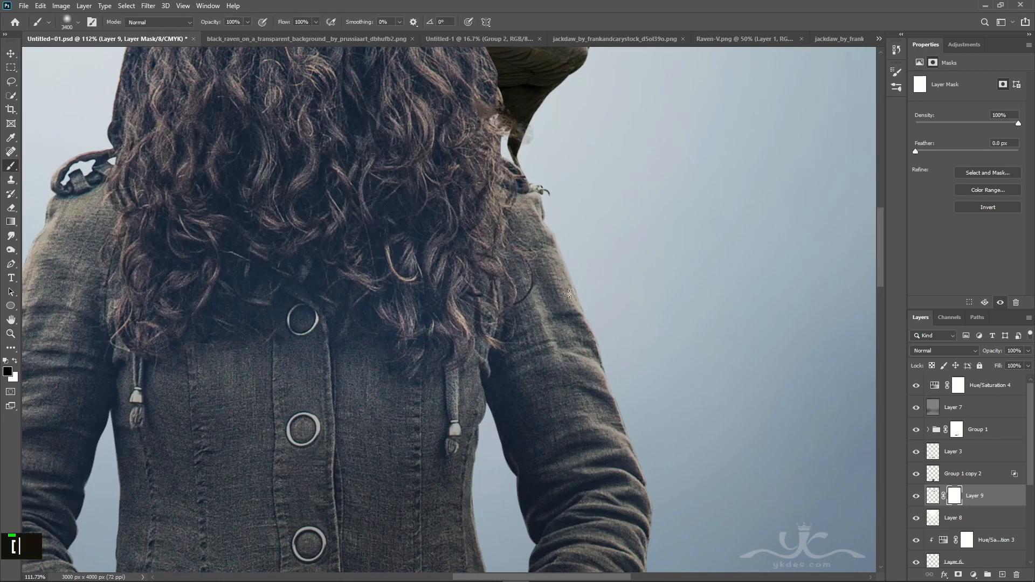
{"action": "key", "text": "bracketright"}
{"action": "key", "text": "bracketright"}
{"action": "key", "text": "bracketright"}
{"action": "key", "text": "bracketright"}
{"action": "key", "text": "bracketright"}
{"action": "key", "text": "bracketright"}
{"action": "key", "text": "bracketright"}
{"action": "key", "text": "bracketright"}
{"action": "key", "text": "bracketright"}
{"action": "key", "text": "bracketright"}
{"action": "key", "text": "bracketright"}
{"action": "key", "text": "bracketright"}
{"action": "key", "text": "bracketright"}
{"action": "key", "text": "bracketright"}
{"action": "key", "text": "bracketright"}
{"action": "key", "text": "bracketright"}
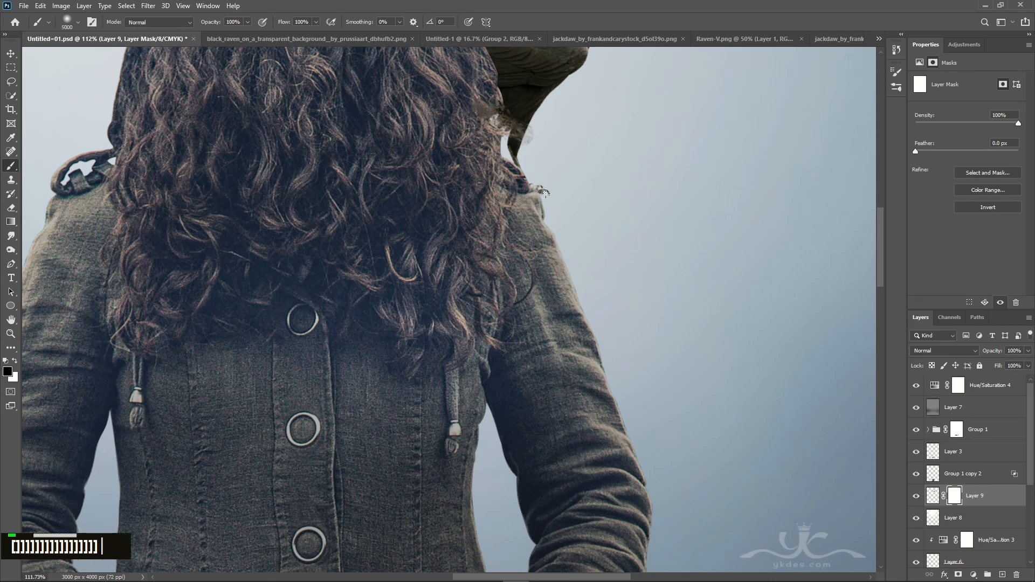
{"action": "key", "text": "bracketleft"}
{"action": "key", "text": "bracketleft"}
{"action": "key", "text": "bracketleft"}
{"action": "key", "text": "bracketleft"}
{"action": "key", "text": "bracketleft"}
{"action": "key", "text": "bracketleft"}
{"action": "key", "text": "bracketleft"}
{"action": "key", "text": "bracketleft"}
{"action": "key", "text": "bracketleft"}
{"action": "key", "text": "bracketleft"}
{"action": "key", "text": "bracketleft"}
{"action": "key", "text": "bracketleft"}
{"action": "key", "text": "bracketleft"}
{"action": "key", "text": "bracketleft"}
{"action": "key", "text": "bracketleft"}
{"action": "key", "text": "bracketleft"}
{"action": "key", "text": "bracketleft"}
{"action": "key", "text": "bracketleft"}
{"action": "key", "text": "bracketleft"}
{"action": "key", "text": "bracketleft"}
{"action": "key", "text": "bracketleft"}
{"action": "key", "text": "bracketleft"}
{"action": "key", "text": "bracketleft"}
{"action": "key", "text": "bracketleft"}
{"action": "key", "text": "bracketleft"}
{"action": "key", "text": "bracketleft"}
{"action": "key", "text": "bracketleft"}
{"action": "key", "text": "bracketleft"}
{"action": "key", "text": "bracketleft"}
{"action": "key", "text": "bracketleft"}
{"action": "key", "text": "bracketleft"}
{"action": "key", "text": "bracketleft"}
{"action": "key", "text": "bracketleft"}
{"action": "key", "text": "bracketleft"}
{"action": "key", "text": "bracketleft"}
{"action": "key", "text": "bracketleft"}
{"action": "key", "text": "bracketleft"}
{"action": "key", "text": "bracketleft"}
{"action": "key", "text": "bracketleft"}
{"action": "key", "text": "bracketleft"}
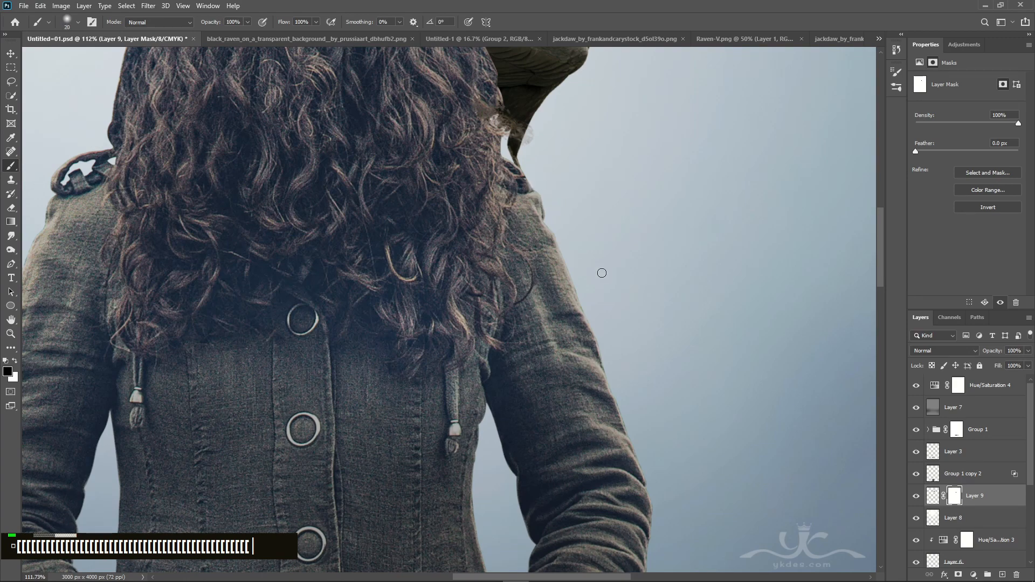
{"action": "key", "text": "ctrl+minus"}
{"action": "key", "text": "ctrl+minus"}
{"action": "key", "text": "ctrl+minus"}
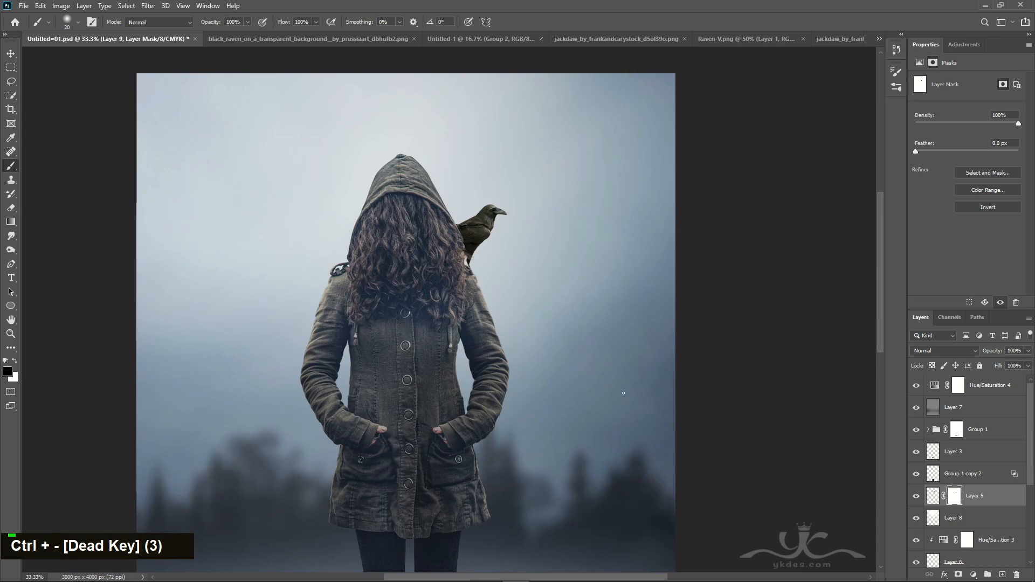
{"action": "scroll", "coordinate": [570, 354], "scroll_direction": "down", "scroll_amount": 1}
{"action": "scroll", "coordinate": [572, 356], "scroll_direction": "up", "scroll_amount": 1}
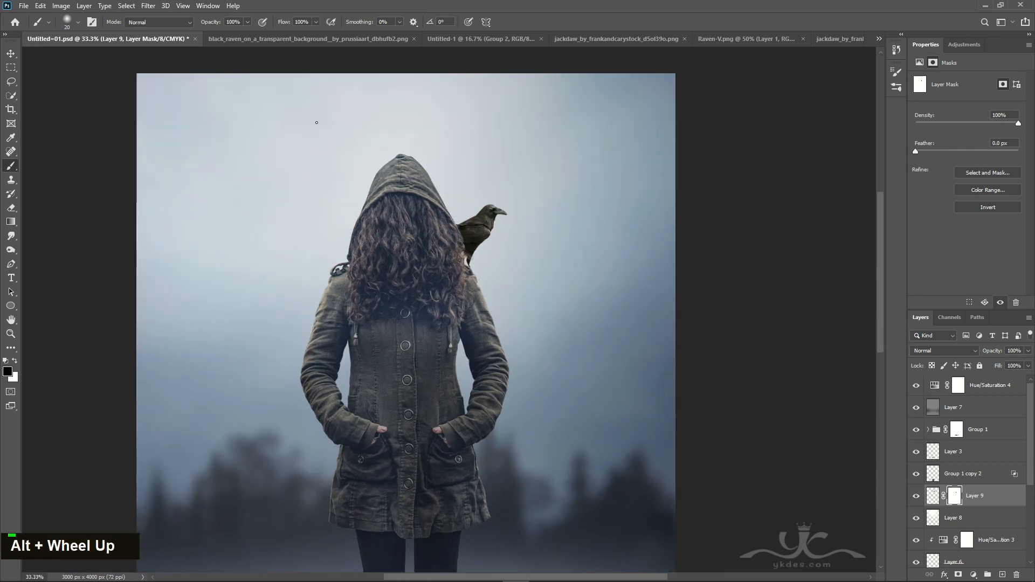
Select the raven's layer and apply its layer mask permanently to the pixels.
{"action": "left_click", "coordinate": [13, 54]}
{"action": "left_click", "coordinate": [479, 234], "text": "alt"}
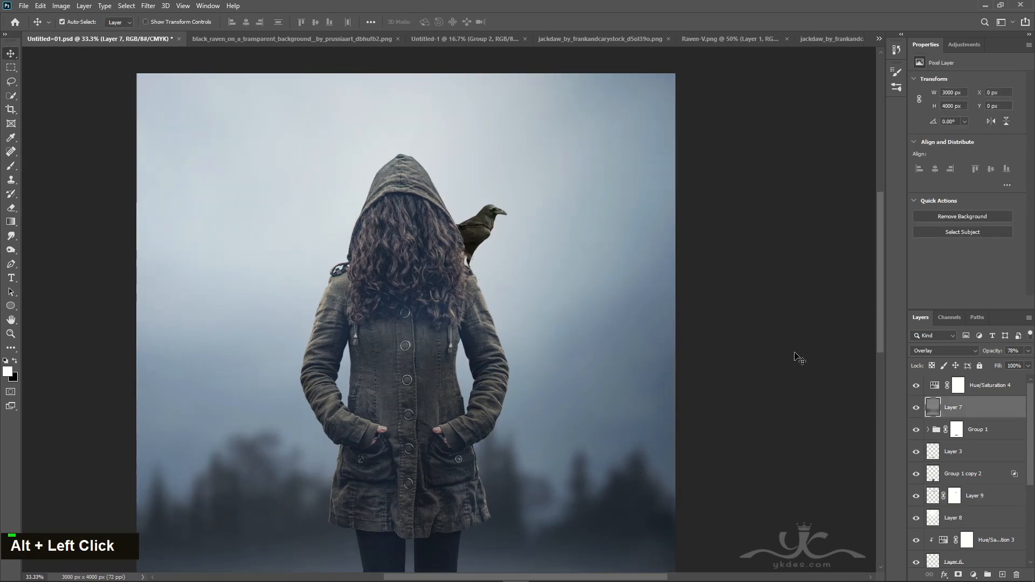
{"action": "left_click", "coordinate": [971, 497]}
{"action": "double_click", "coordinate": [917, 500]}
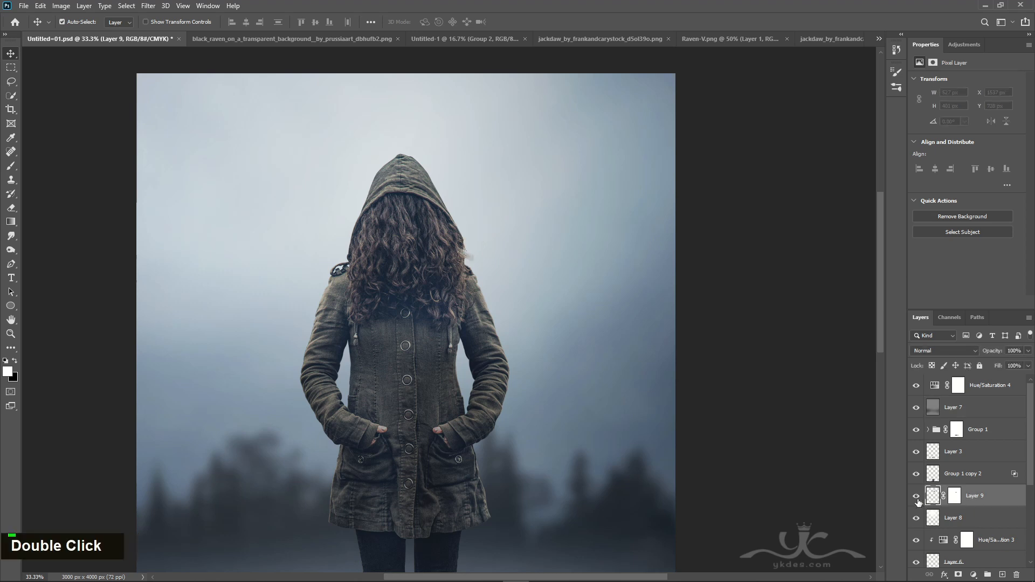
{"action": "right_click", "coordinate": [960, 501]}
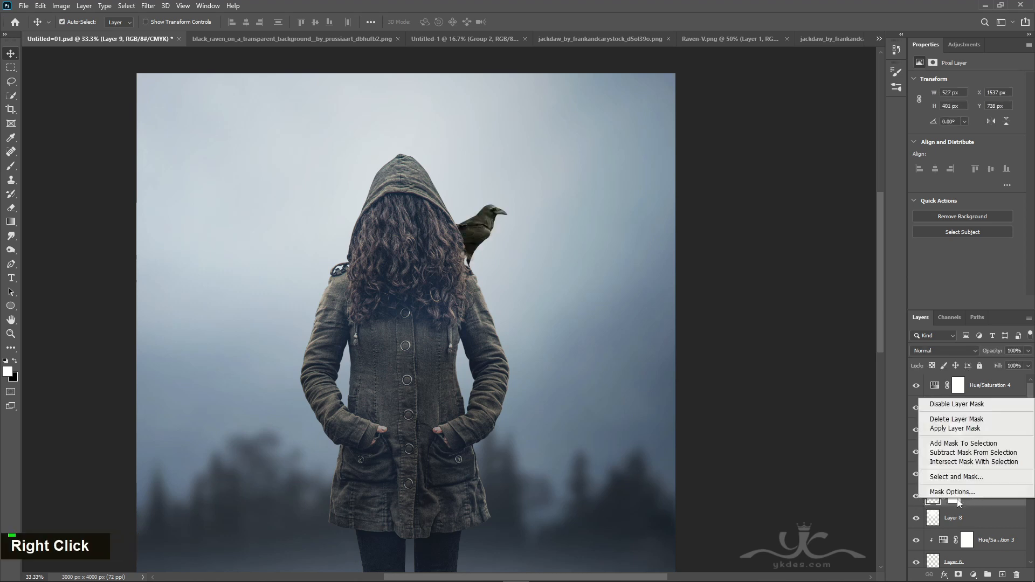
{"action": "left_click", "coordinate": [959, 429]}
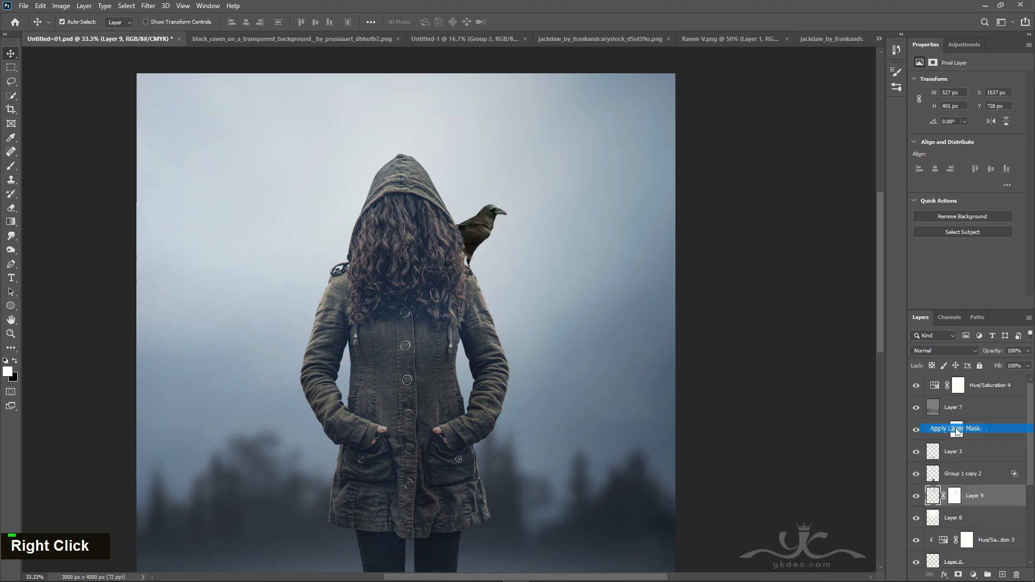
Apply a Camera Raw filter to the raven with Texture +51, Clarity +10, Blacks +34, Whites -35 and Shadows +34.
{"action": "left_click", "coordinate": [148, 6]}
{"action": "left_click", "coordinate": [195, 71]}
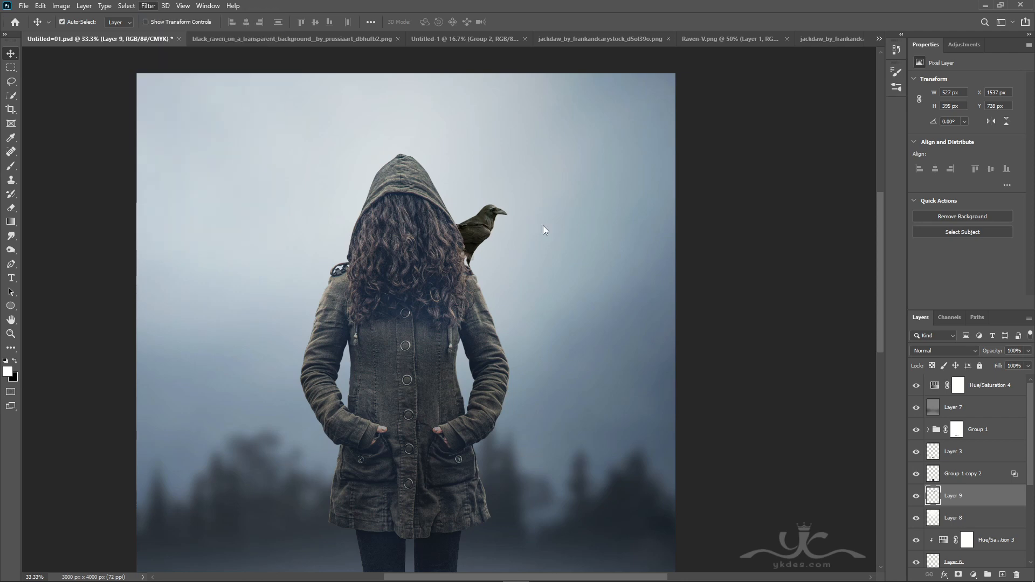
{"action": "mouse_move", "coordinate": [556, 392]}
{"action": "left_mouse_down"}
{"action": "mouse_move", "coordinate": [590, 393]}
{"action": "mouse_move", "coordinate": [563, 408]}
{"action": "left_mouse_up"}
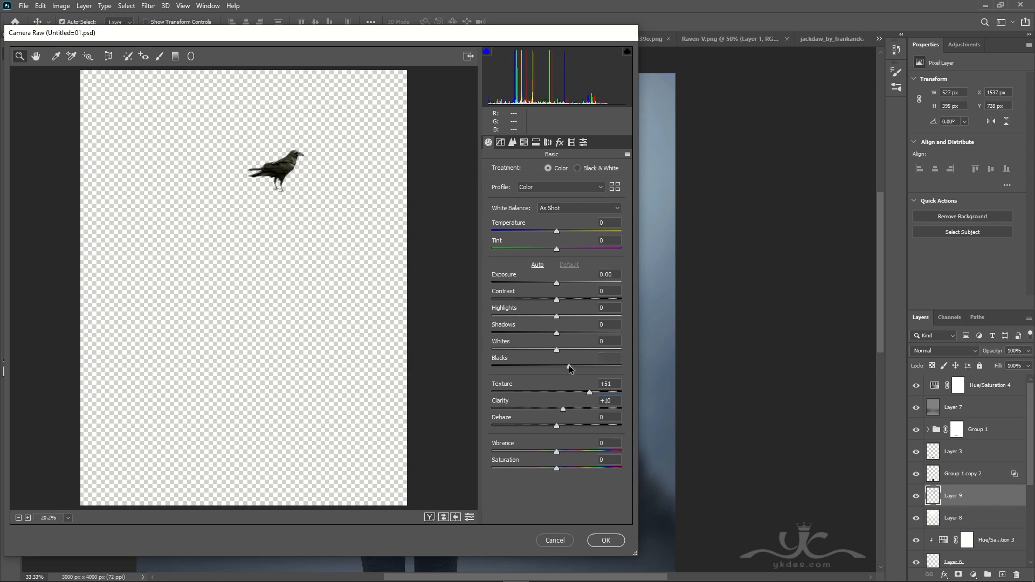
{"action": "left_click_drag", "start_coordinate": [569, 366], "coordinate": [579, 334]}
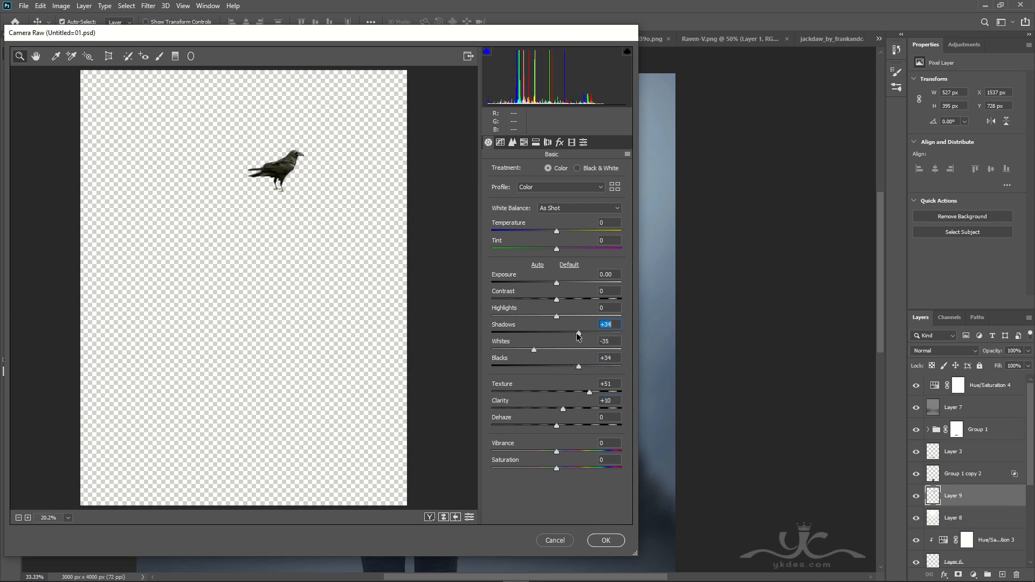
{"action": "left_click", "coordinate": [618, 544]}
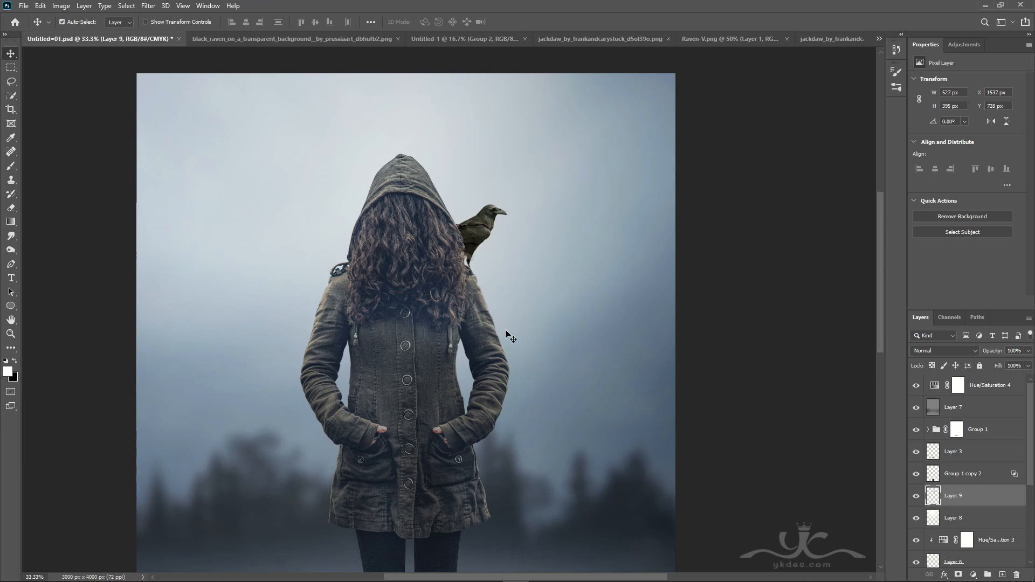
Add a new layer clipped to the raven and set the foreground colour to red ff0000.
{"action": "left_click", "coordinate": [1003, 575]}
{"action": "left_click", "coordinate": [973, 500], "text": "alt"}
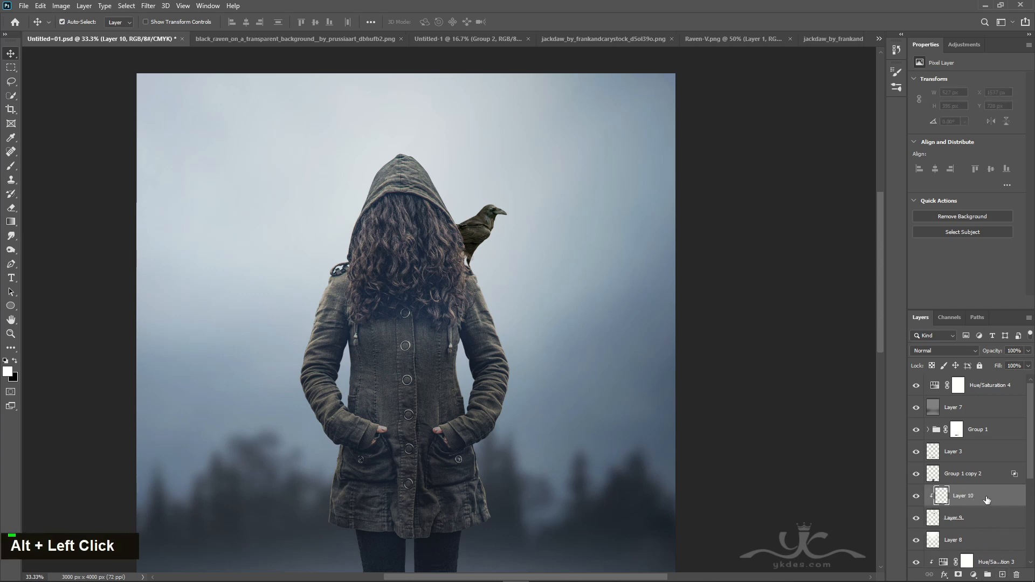
{"action": "left_click", "coordinate": [10, 137]}
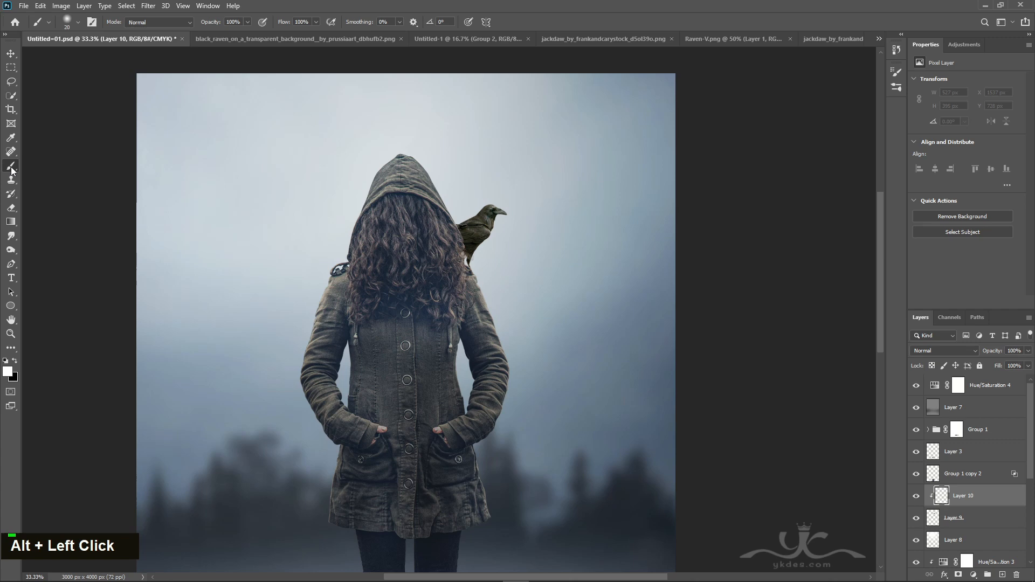
{"action": "left_click", "coordinate": [8, 371]}
{"action": "type", "text": "ff0000"}
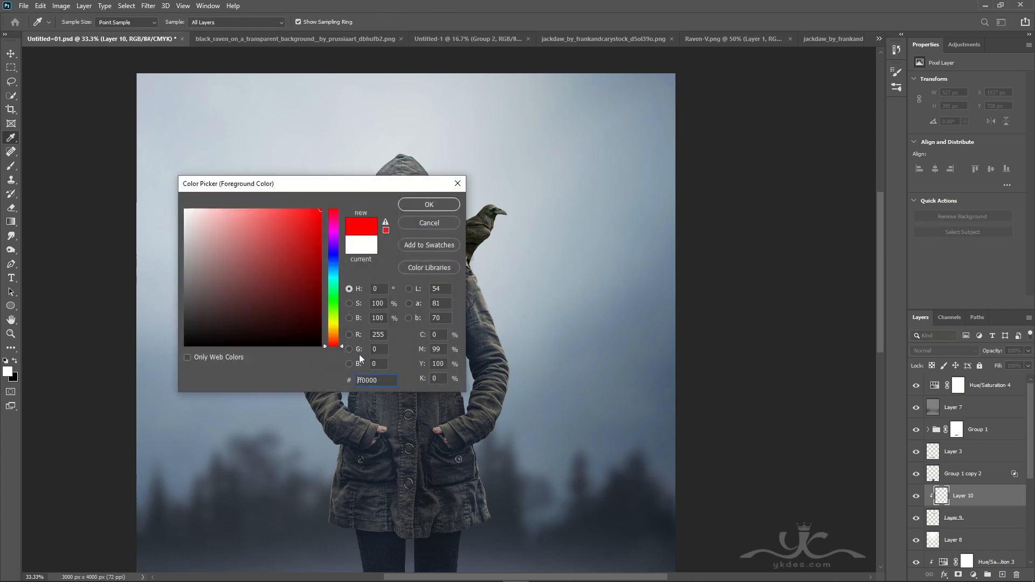
{"action": "left_click", "coordinate": [441, 208]}
Paint the raven's eye red with a 20 px brush and set the layer's blend mode to Screen.
{"action": "key", "text": "b"}
{"action": "key", "text": "ctrl+equal"}
{"action": "key", "text": "ctrl+equal"}
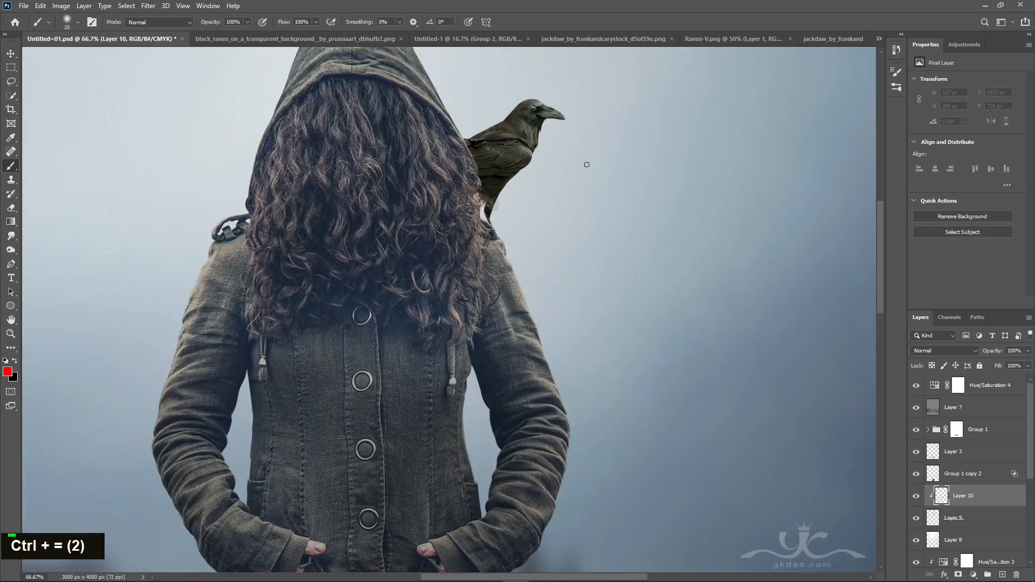
{"action": "key", "text": "bracketleft"}
{"action": "key", "text": "bracketright"}
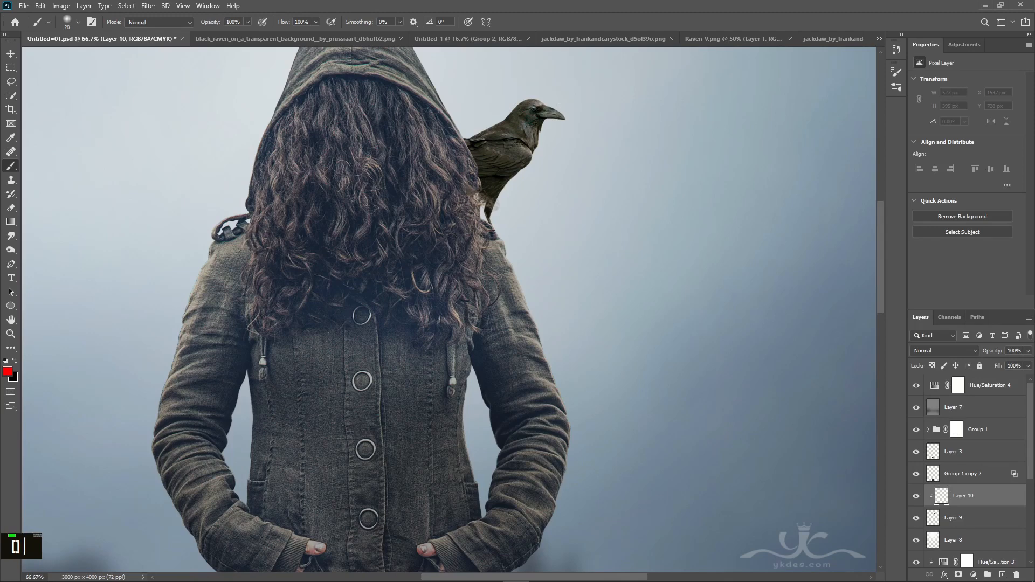
{"action": "double_click", "coordinate": [534, 108]}
{"action": "left_click", "coordinate": [930, 350]}
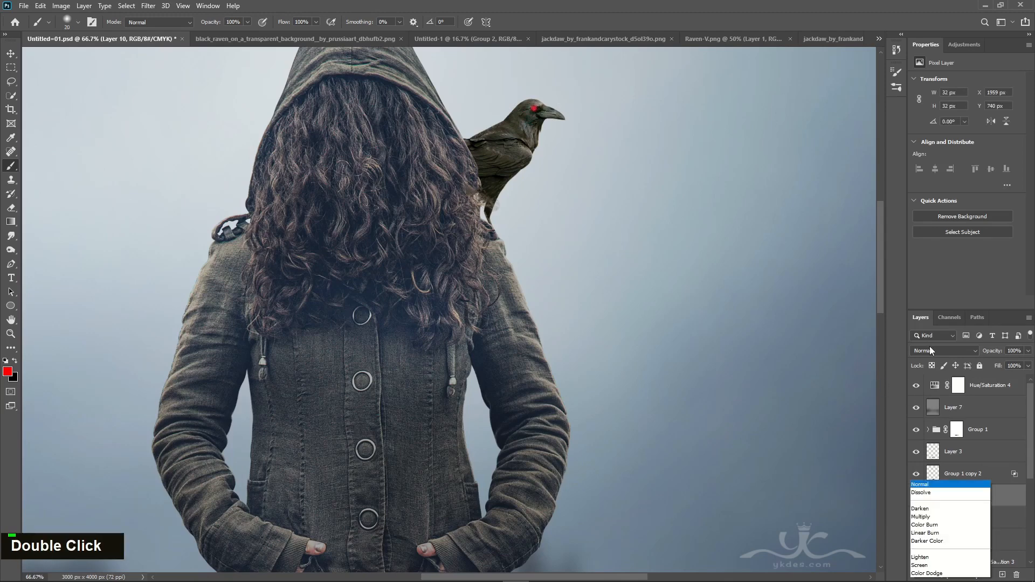
{"action": "left_click", "coordinate": [948, 403]}
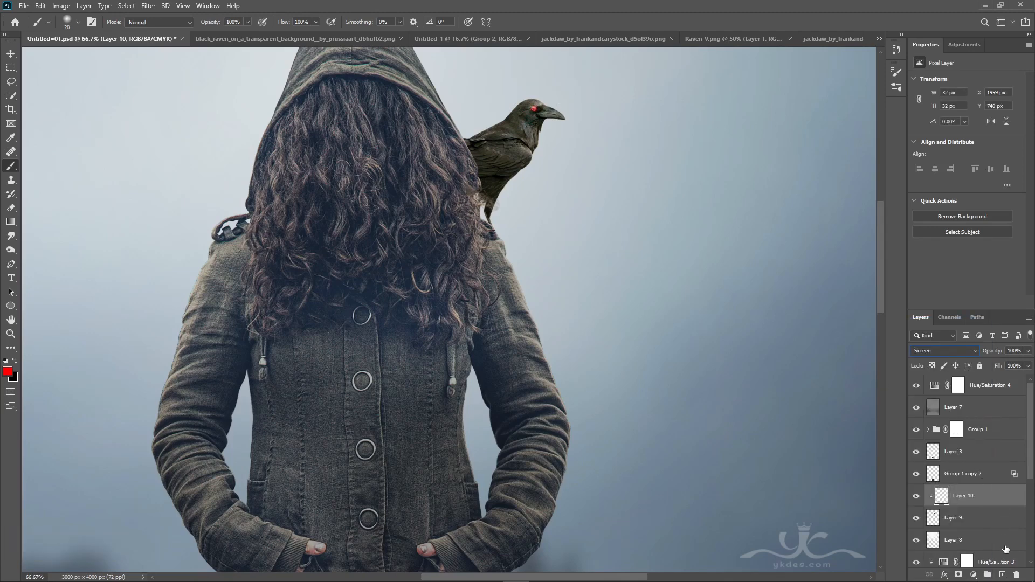
Add another clipped layer beneath the red eye layer and set its blend mode to Overlay.
{"action": "left_click", "coordinate": [1003, 575]}
{"action": "left_click_drag", "start_coordinate": [998, 497], "coordinate": [999, 518]}
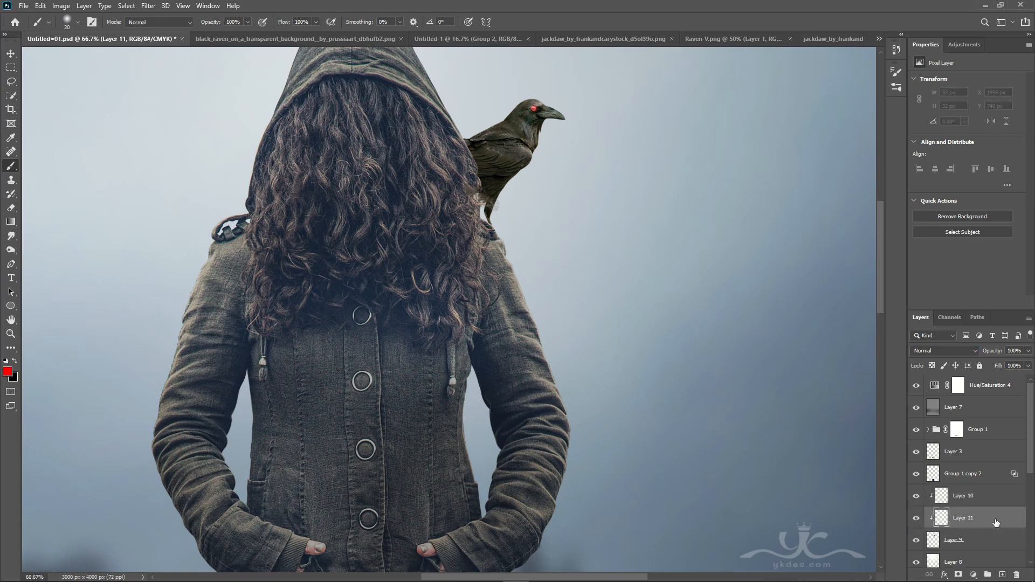
{"action": "left_click", "coordinate": [954, 350]}
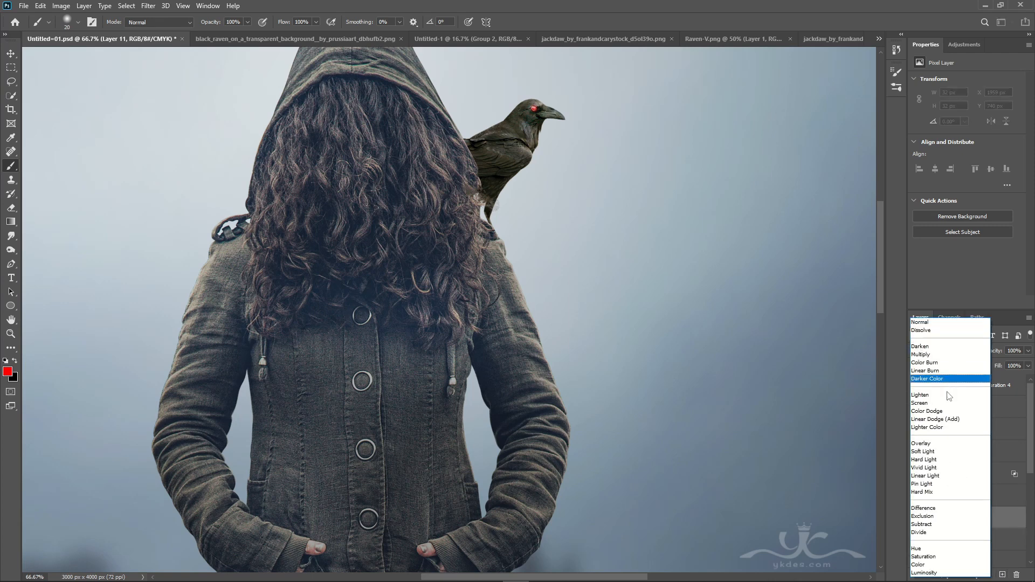
{"action": "left_click", "coordinate": [941, 445]}
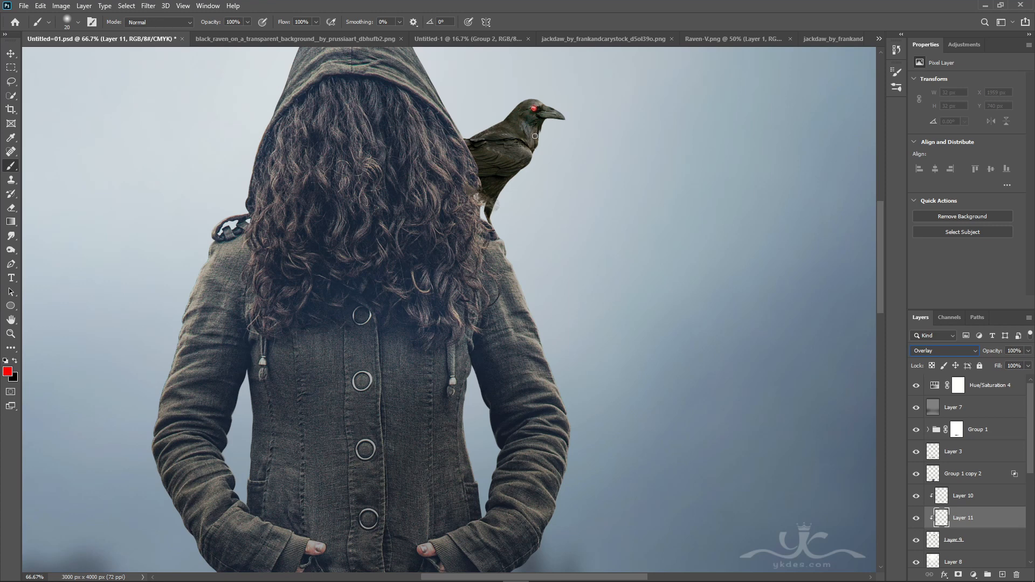
Enlarge the brush to 35 px and paint a soft red glow around the raven's eye on the Overlay layer.
{"action": "key", "text": "bracketright"}
{"action": "key", "text": "bracketright"}
{"action": "key", "text": "bracketright"}
{"action": "key", "text": "bracketright"}
{"action": "key", "text": "bracketright"}
{"action": "key", "text": "bracketright"}
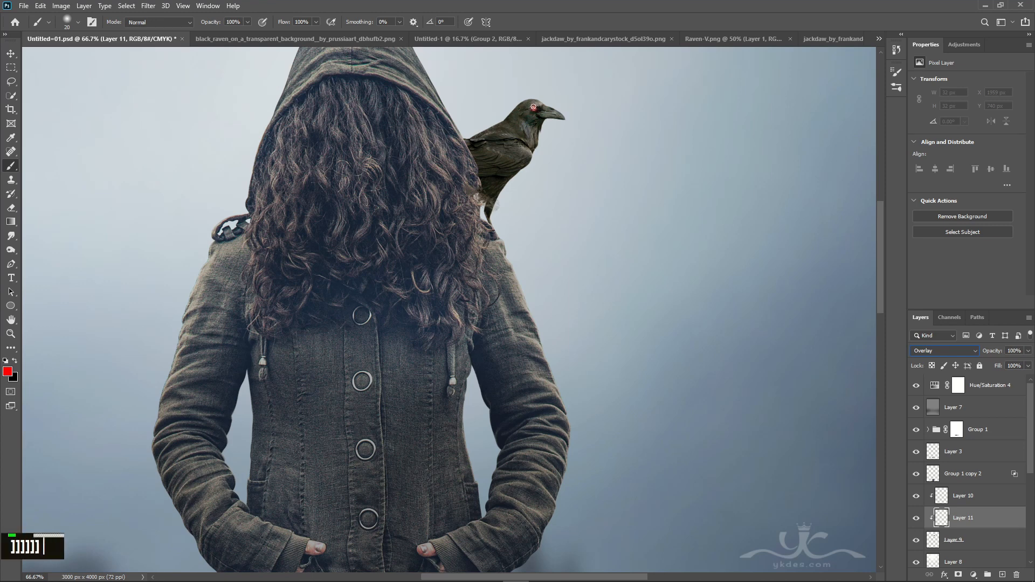
{"action": "left_click", "coordinate": [534, 106]}
{"action": "key", "text": "bracketright"}
{"action": "key", "text": "bracketright"}
{"action": "key", "text": "bracketright"}
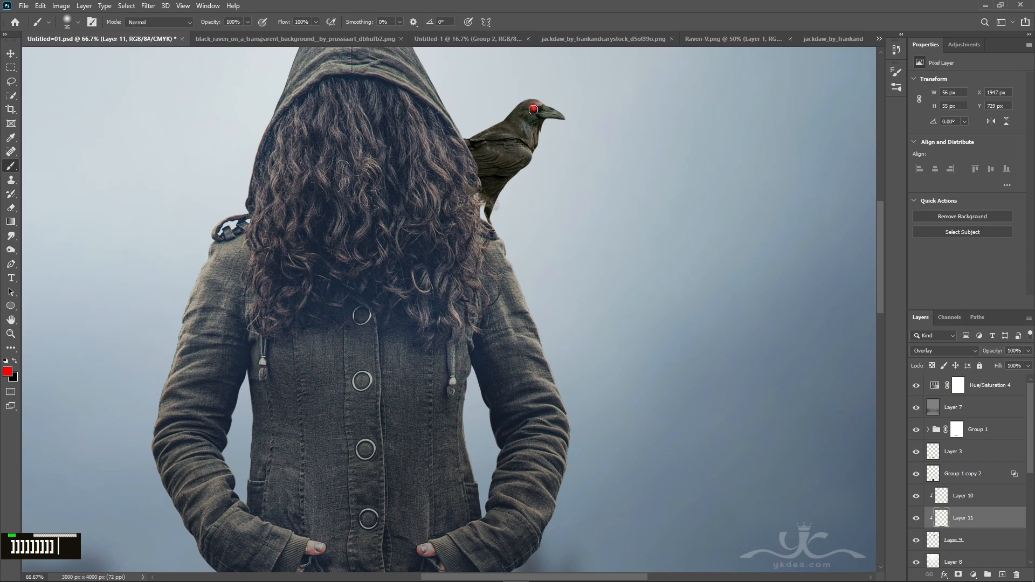
Reduce the eye glow layer's opacity to 63% and compare the image with and without it.
{"action": "key", "text": "ctrl+minus"}
{"action": "key", "text": "ctrl+minus"}
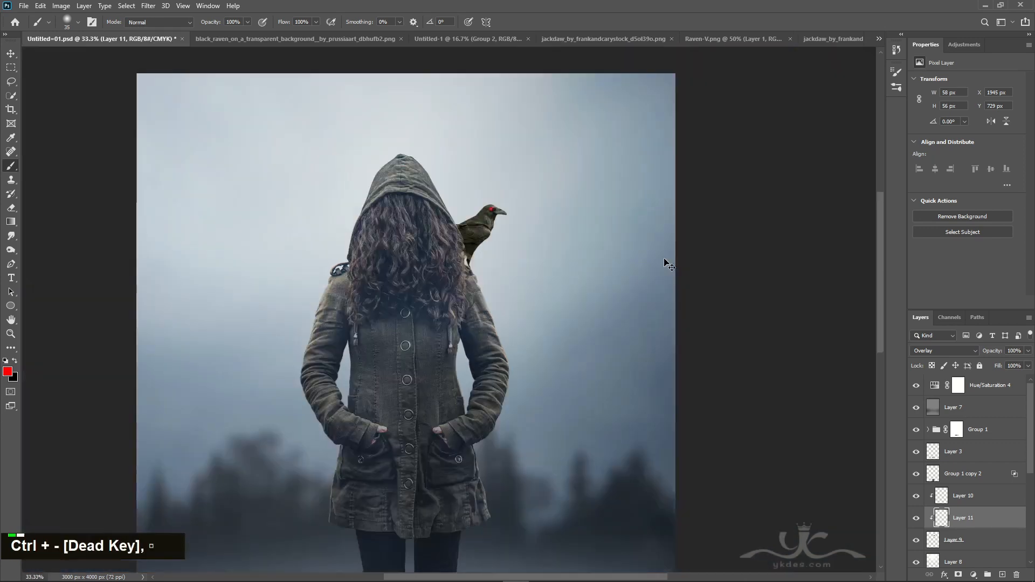
{"action": "left_click", "coordinate": [4, 54]}
{"action": "scroll", "coordinate": [555, 332], "scroll_direction": "down", "scroll_amount": 1, "text": "alt"}
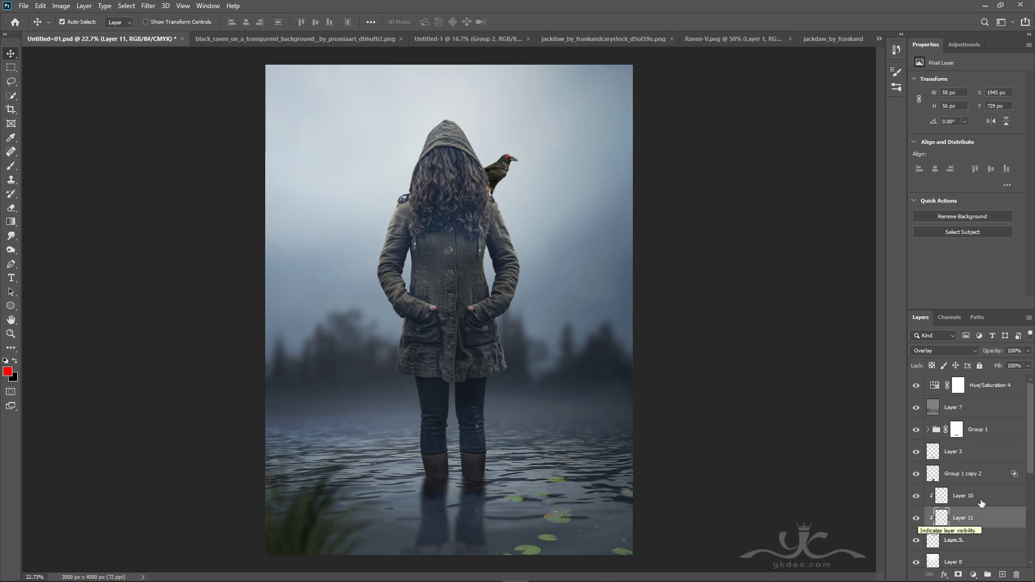
{"action": "left_click", "coordinate": [1027, 365]}
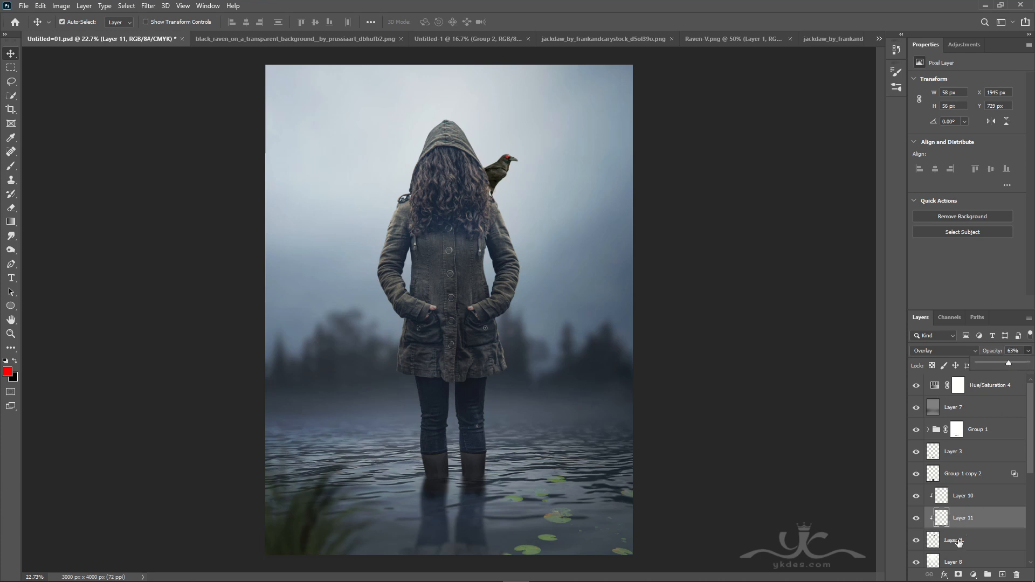
{"action": "double_click", "coordinate": [919, 518]}
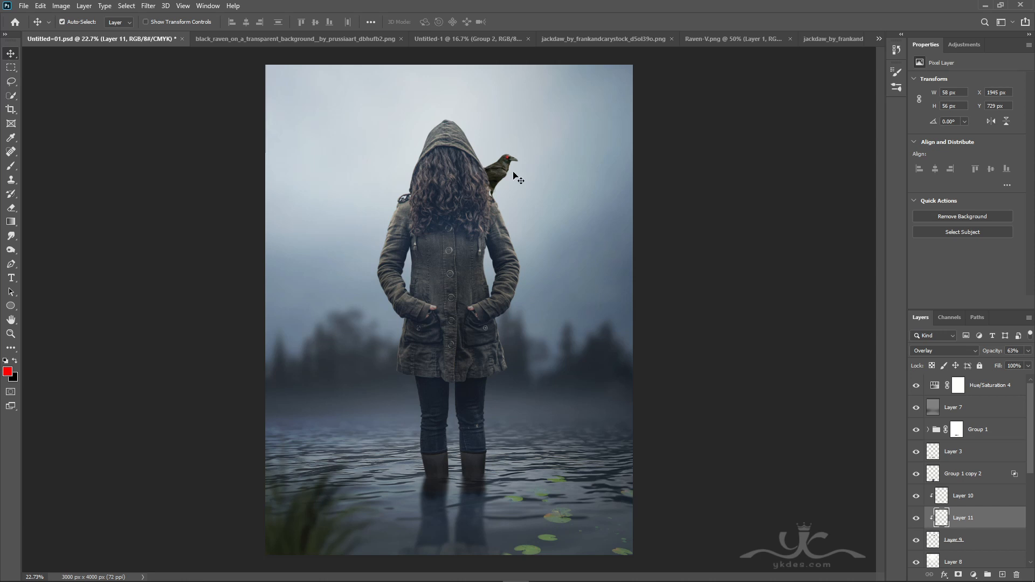
Look through the bird source images and copy the flying ravens' Group 2 from Untitled-1 into the lake composite.
{"action": "left_click", "coordinate": [441, 38]}
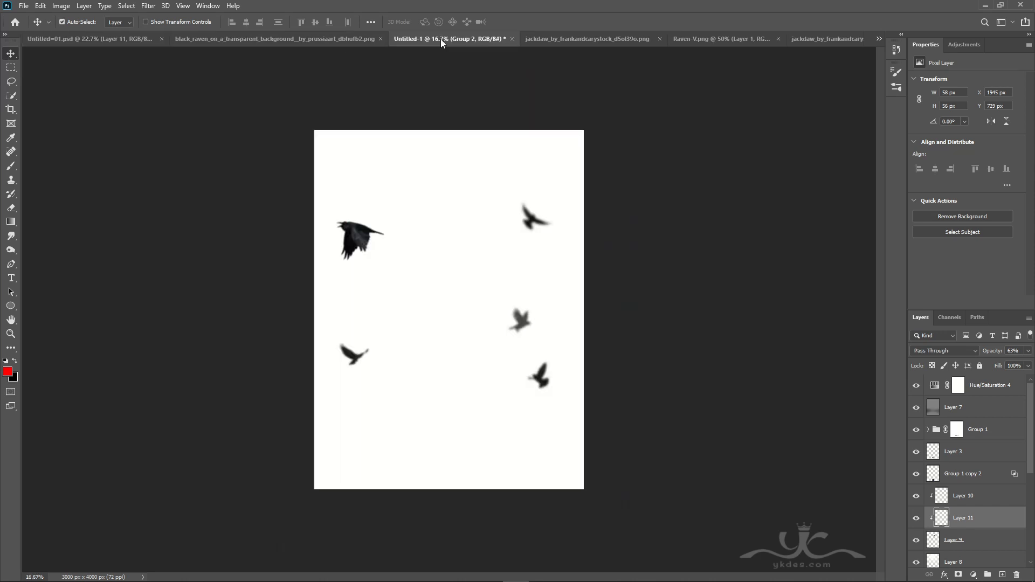
{"action": "left_click", "coordinate": [585, 39]}
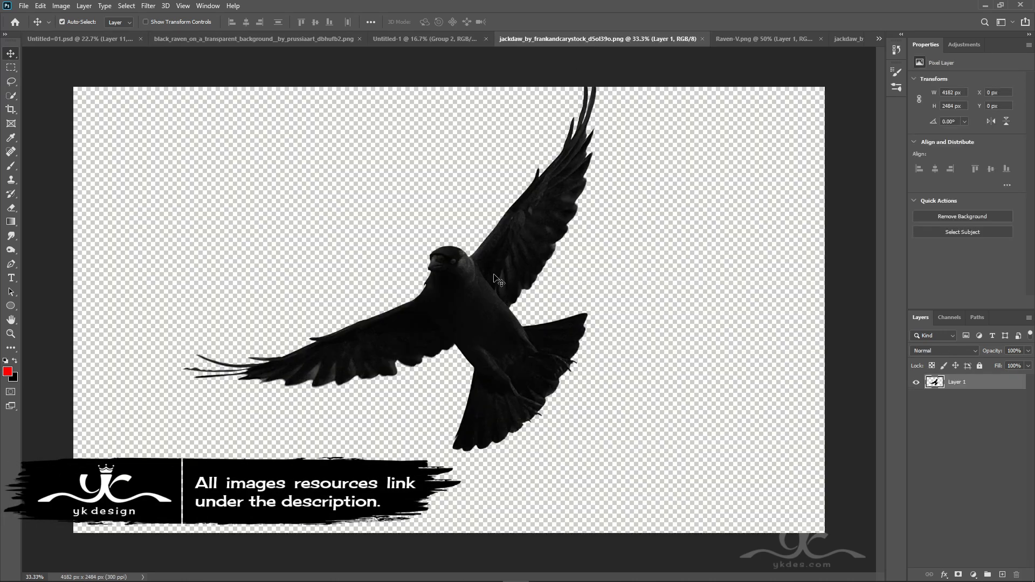
{"action": "left_click", "coordinate": [733, 39]}
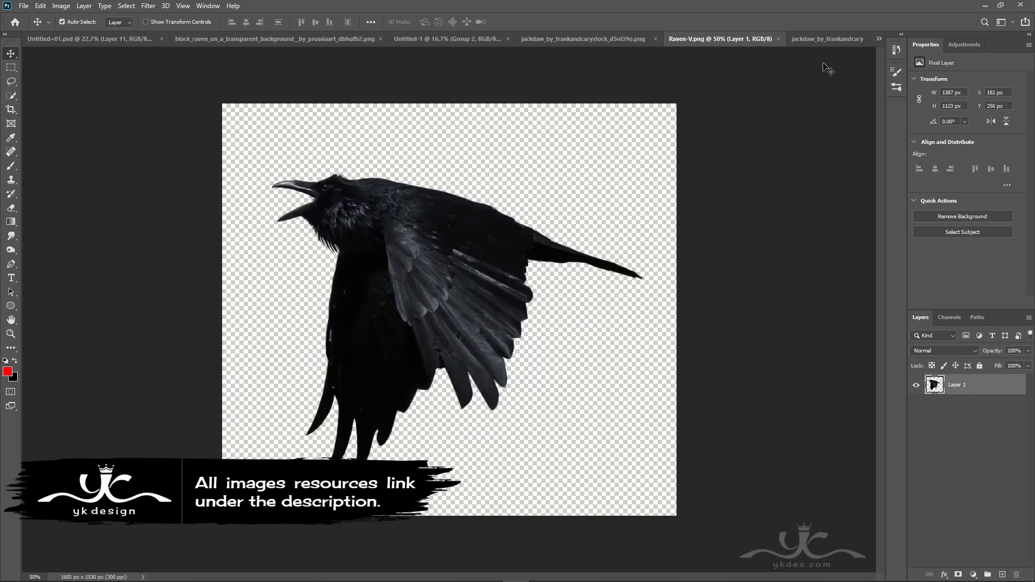
{"action": "left_click", "coordinate": [827, 39]}
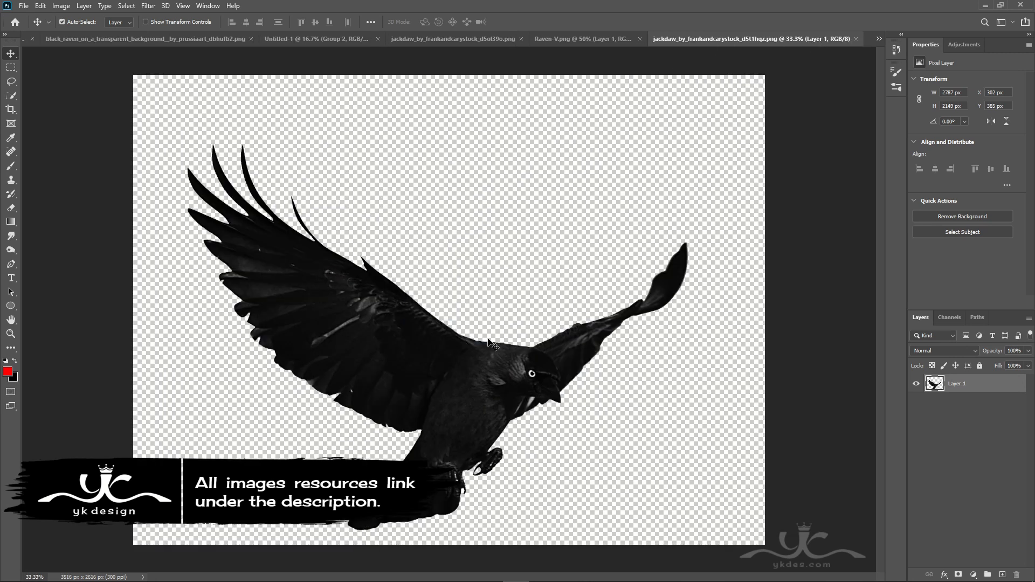
{"action": "left_click", "coordinate": [316, 39]}
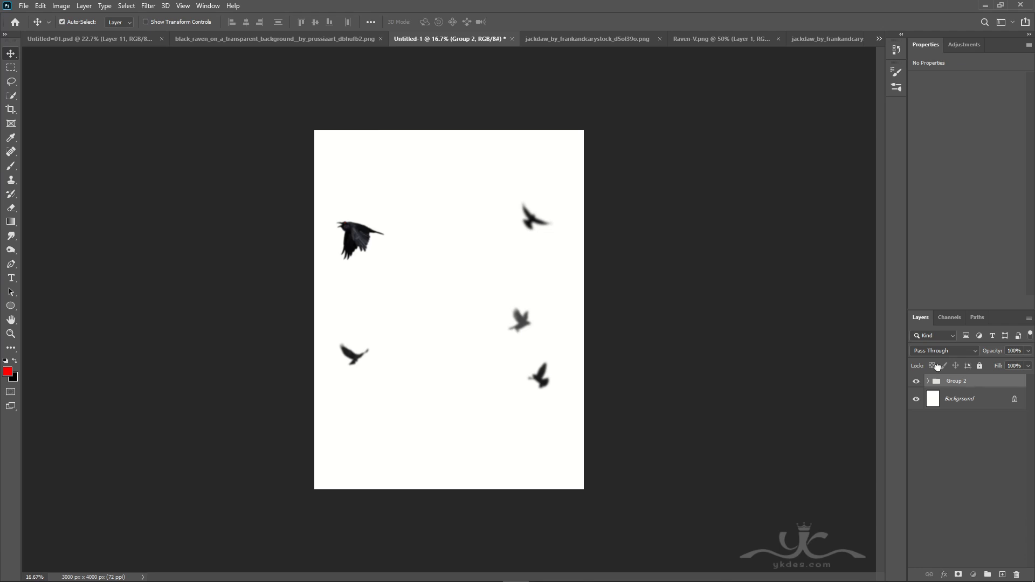
{"action": "left_click_drag", "start_coordinate": [937, 367], "coordinate": [462, 257]}
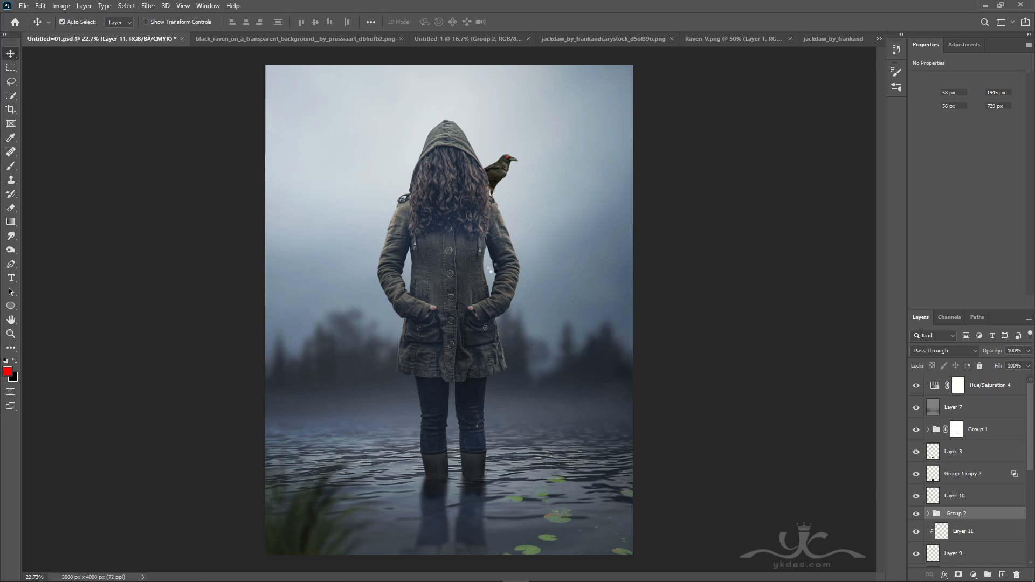
Free-transform the group of flying ravens, shifting it slightly up and to the left around the woman, and apply it.
{"action": "key", "text": "ctrl+t"}
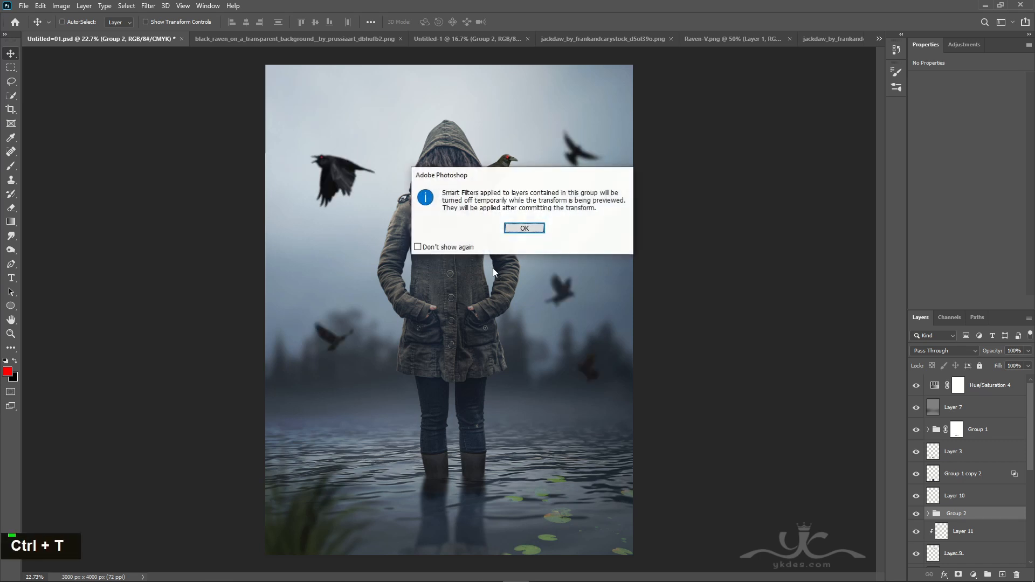
{"action": "key", "text": "Return"}
{"action": "mouse_move", "coordinate": [472, 260]}
{"action": "left_mouse_down"}
{"action": "mouse_move", "coordinate": [461, 251]}
{"action": "mouse_move", "coordinate": [462, 268]}
{"action": "mouse_move", "coordinate": [461, 257]}
{"action": "left_mouse_up"}
{"action": "left_click_drag", "start_coordinate": [553, 293], "coordinate": [554, 285]}
{"action": "key", "text": "Return"}
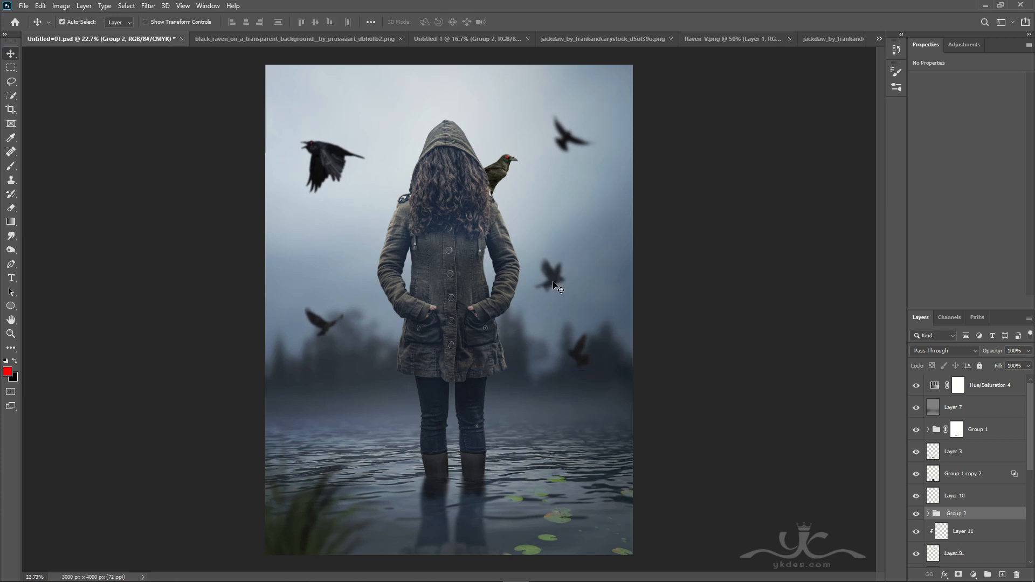
Set the foreground colour to black and add a Gradient Fill layer above Hue/Saturation 4.
{"action": "scroll", "coordinate": [995, 391], "scroll_direction": "up", "scroll_amount": 1}
{"action": "left_click", "coordinate": [996, 389]}
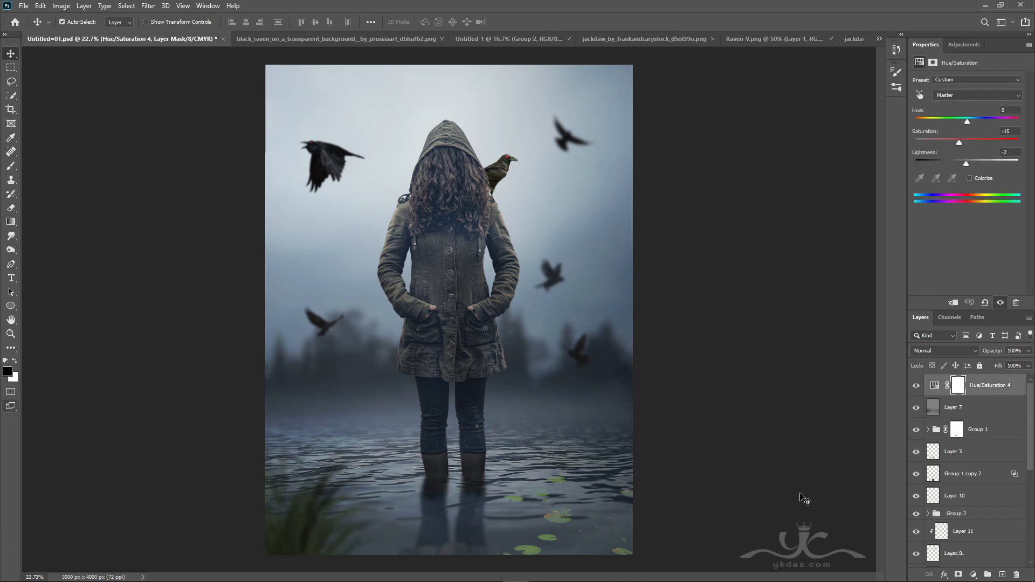
{"action": "left_click", "coordinate": [993, 431]}
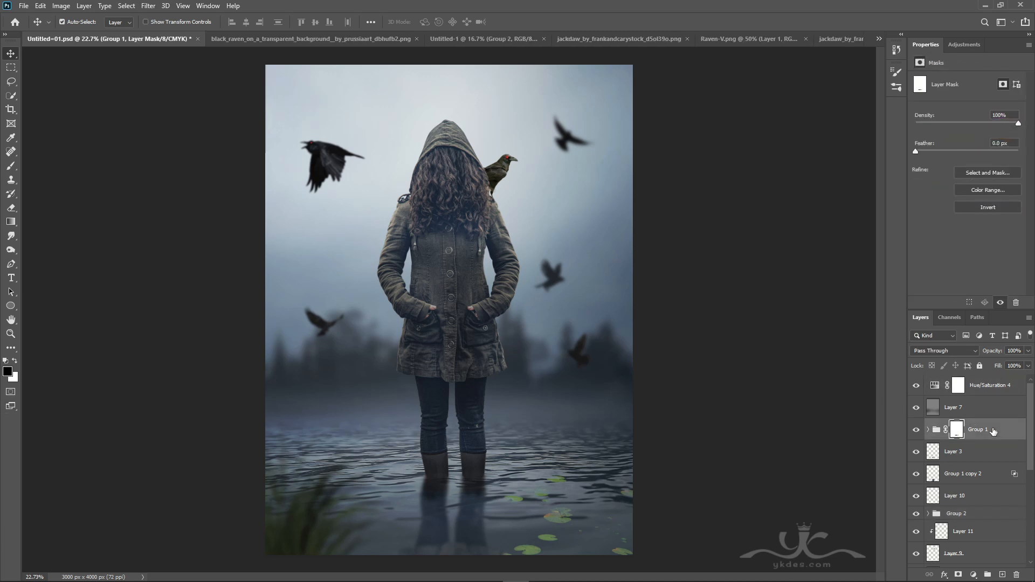
{"action": "left_click", "coordinate": [970, 478]}
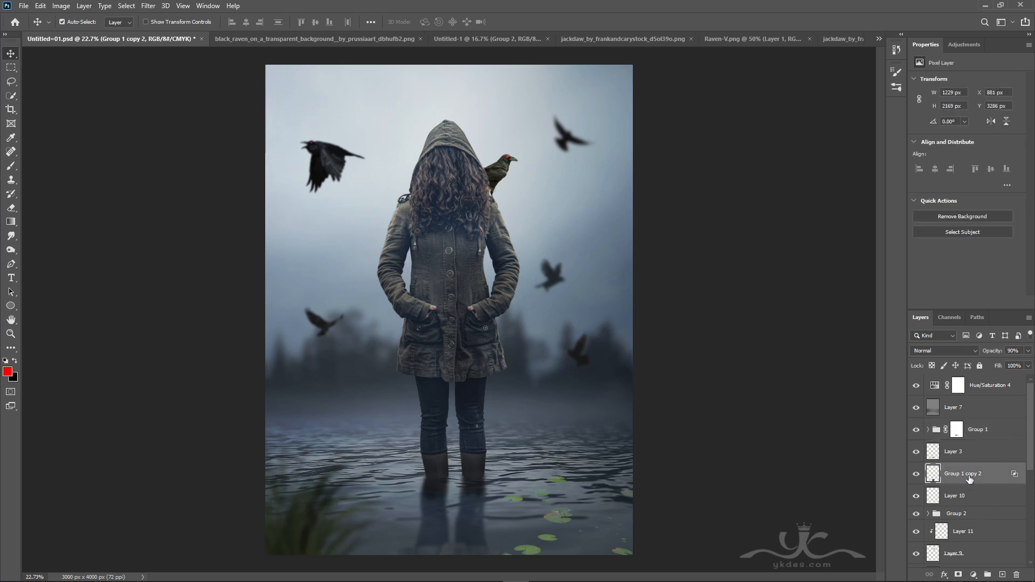
{"action": "left_click", "coordinate": [15, 361]}
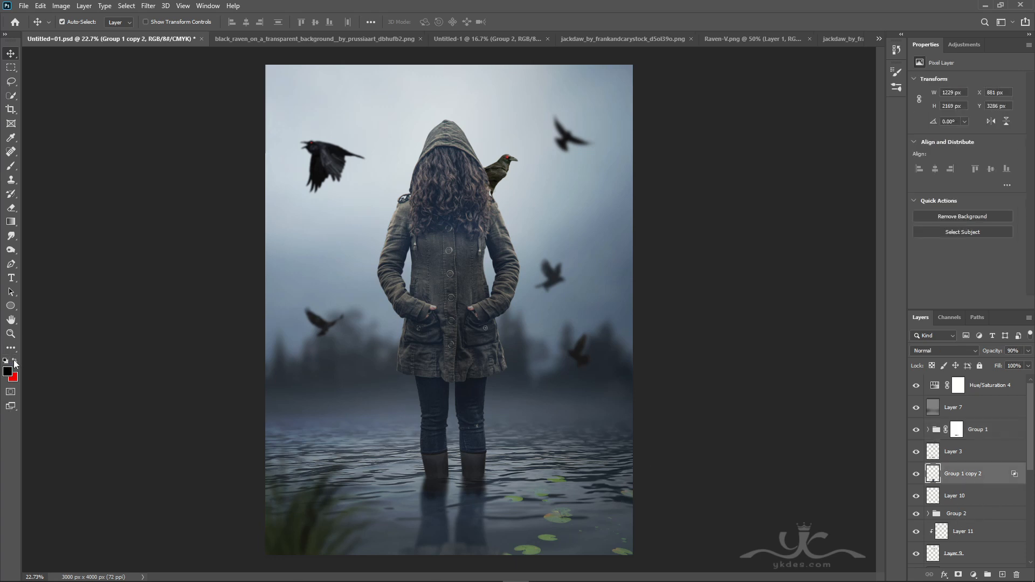
{"action": "left_click", "coordinate": [991, 386]}
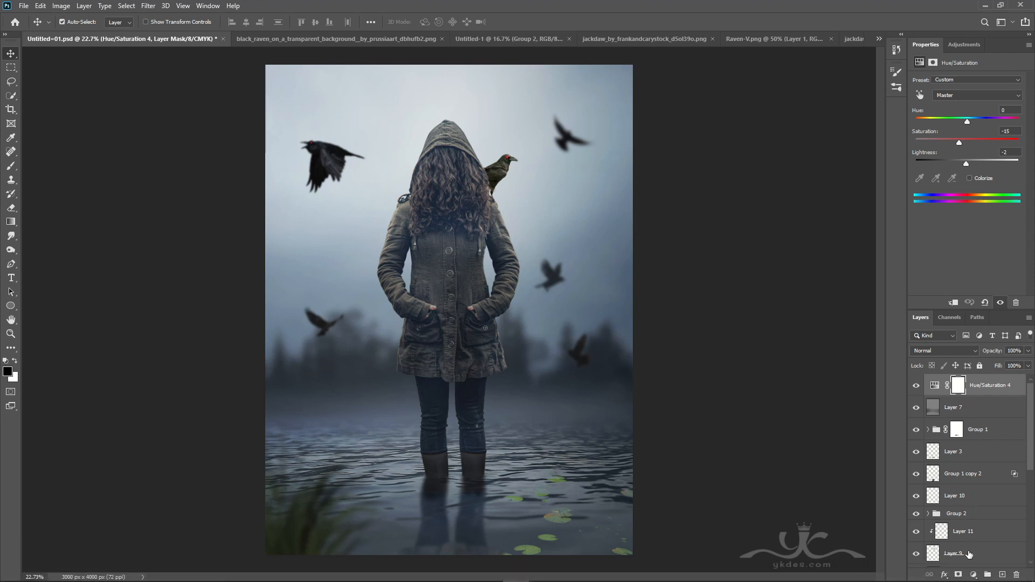
{"action": "left_click", "coordinate": [974, 575]}
{"action": "left_click", "coordinate": [969, 393]}
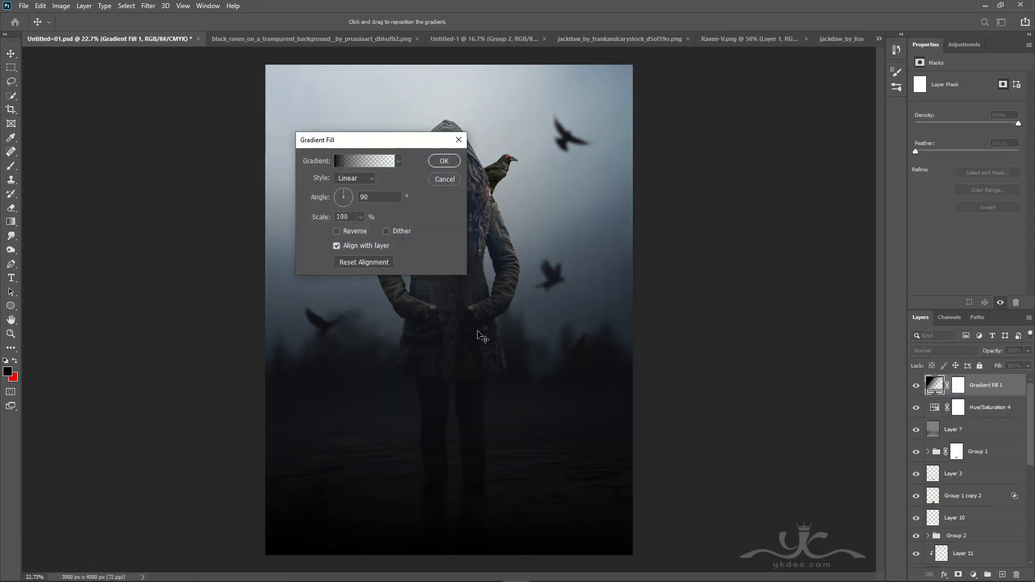
Make the gradient fill a reversed Radial style at 363% scale so black darkens the image edges, and apply it.
{"action": "left_click", "coordinate": [360, 180]}
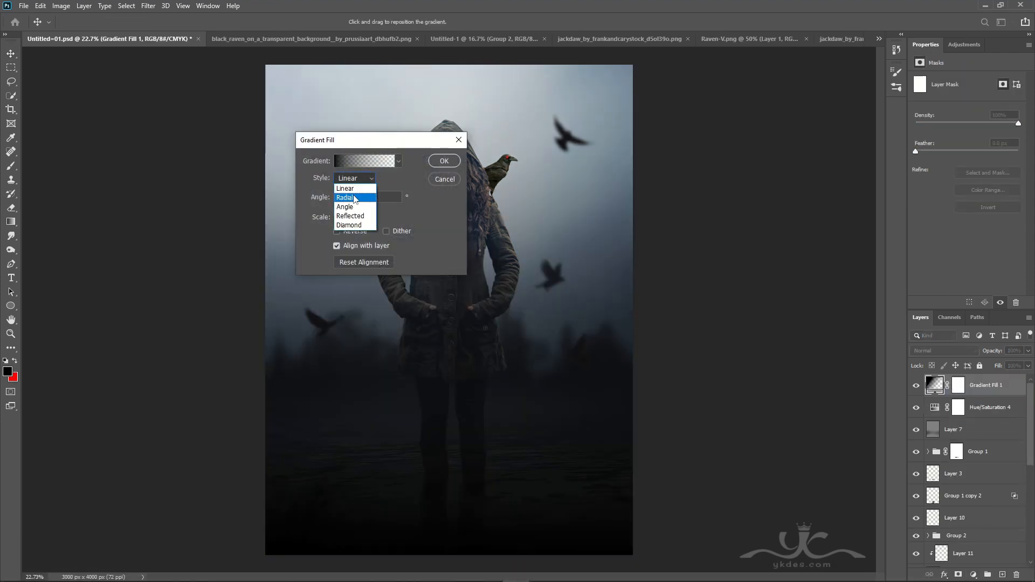
{"action": "left_click", "coordinate": [353, 195]}
{"action": "left_click", "coordinate": [337, 231]}
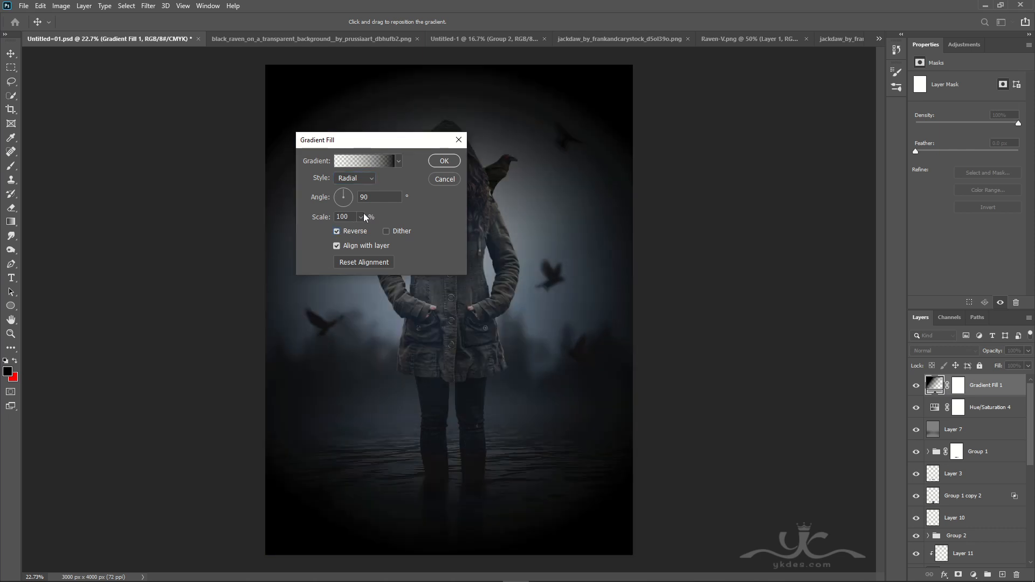
{"action": "left_click", "coordinate": [361, 217]}
{"action": "left_click_drag", "start_coordinate": [362, 228], "coordinate": [373, 231]}
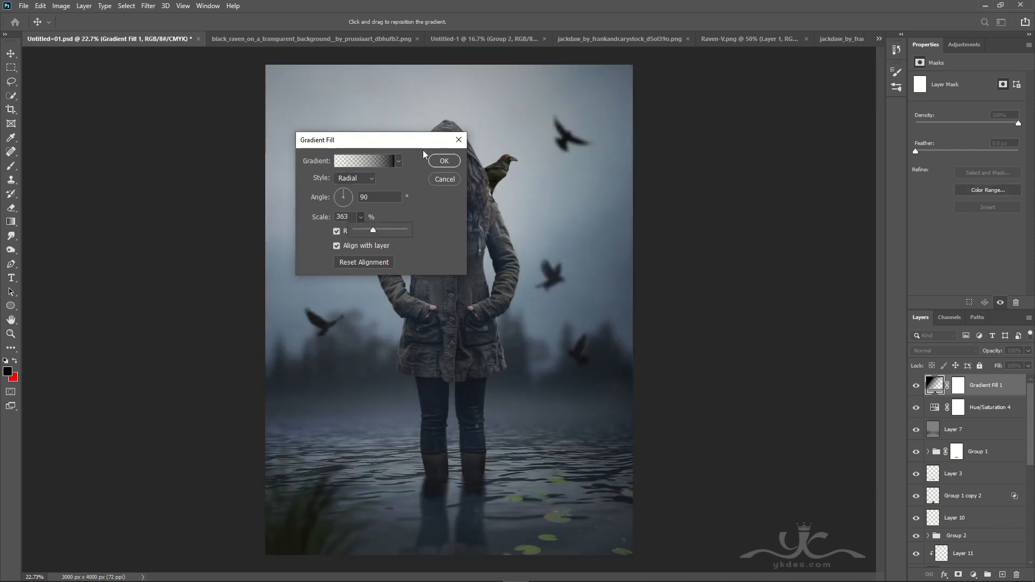
{"action": "left_click", "coordinate": [443, 161]}
Paint black across the upper sky on the Gradient Fill 1 mask with a 3400 px brush at 48% flow, and compare before and after.
{"action": "left_click", "coordinate": [958, 388]}
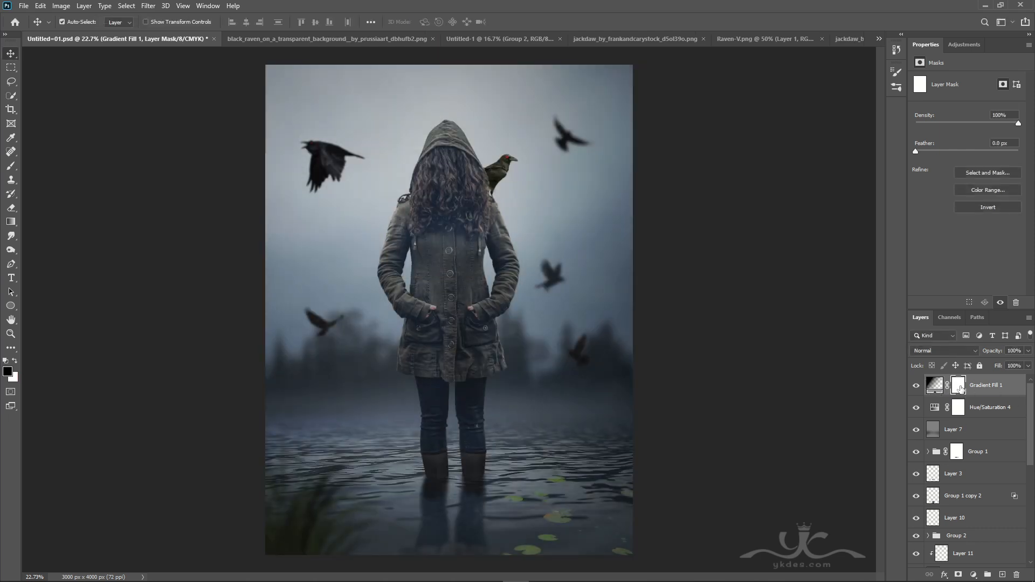
{"action": "left_click", "coordinate": [13, 168]}
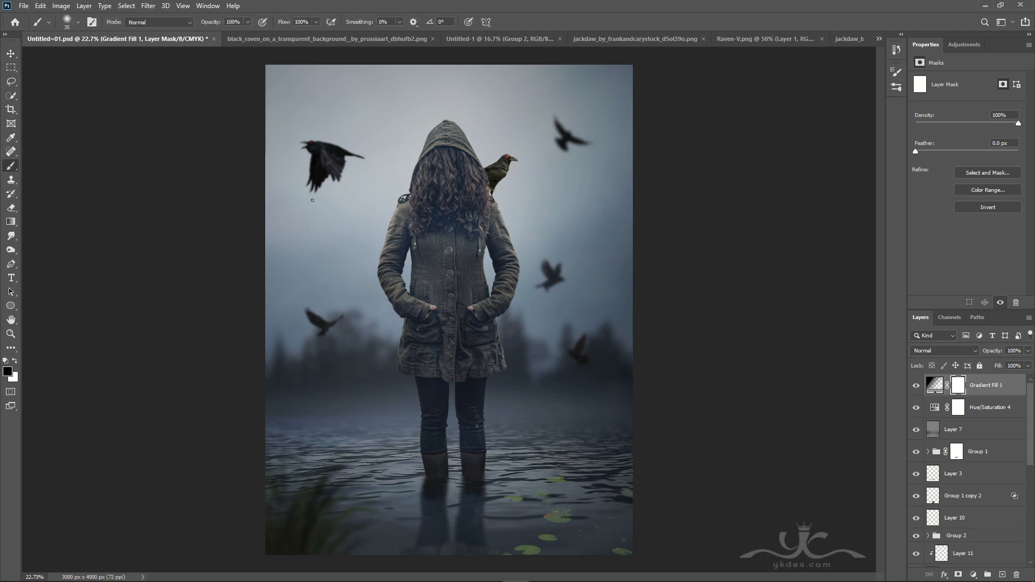
{"action": "key", "text": "bracketleft"}
{"action": "key", "text": "bracketleft"}
{"action": "key", "text": "bracketleft"}
{"action": "key", "text": "bracketleft"}
{"action": "key", "text": "bracketleft"}
{"action": "key", "text": "bracketleft"}
{"action": "key", "text": "bracketleft"}
{"action": "key", "text": "bracketleft"}
{"action": "key", "text": "bracketleft"}
{"action": "key", "text": "bracketleft"}
{"action": "key", "text": "bracketleft"}
{"action": "key", "text": "bracketleft"}
{"action": "key", "text": "bracketleft"}
{"action": "key", "text": "bracketleft"}
{"action": "key", "text": "bracketleft"}
{"action": "key", "text": "bracketleft"}
{"action": "key", "text": "bracketleft"}
{"action": "key", "text": "bracketleft"}
{"action": "key", "text": "bracketleft"}
{"action": "key", "text": "bracketleft"}
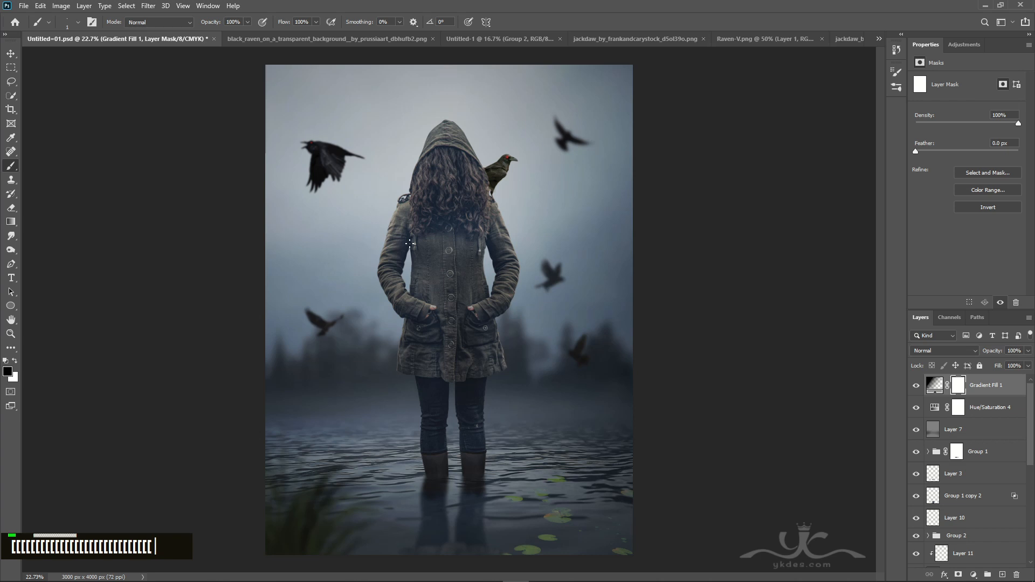
{"action": "key", "text": "bracketright"}
{"action": "key", "text": "bracketright"}
{"action": "key", "text": "bracketright"}
{"action": "key", "text": "bracketright"}
{"action": "key", "text": "bracketright"}
{"action": "key", "text": "bracketright"}
{"action": "key", "text": "bracketright"}
{"action": "key", "text": "bracketright"}
{"action": "key", "text": "bracketright"}
{"action": "key", "text": "bracketright"}
{"action": "key", "text": "bracketright"}
{"action": "key", "text": "bracketright"}
{"action": "key", "text": "bracketright"}
{"action": "key", "text": "bracketright"}
{"action": "key", "text": "bracketright"}
{"action": "key", "text": "bracketright"}
{"action": "key", "text": "bracketright"}
{"action": "key", "text": "bracketright"}
{"action": "key", "text": "bracketright"}
{"action": "key", "text": "bracketright"}
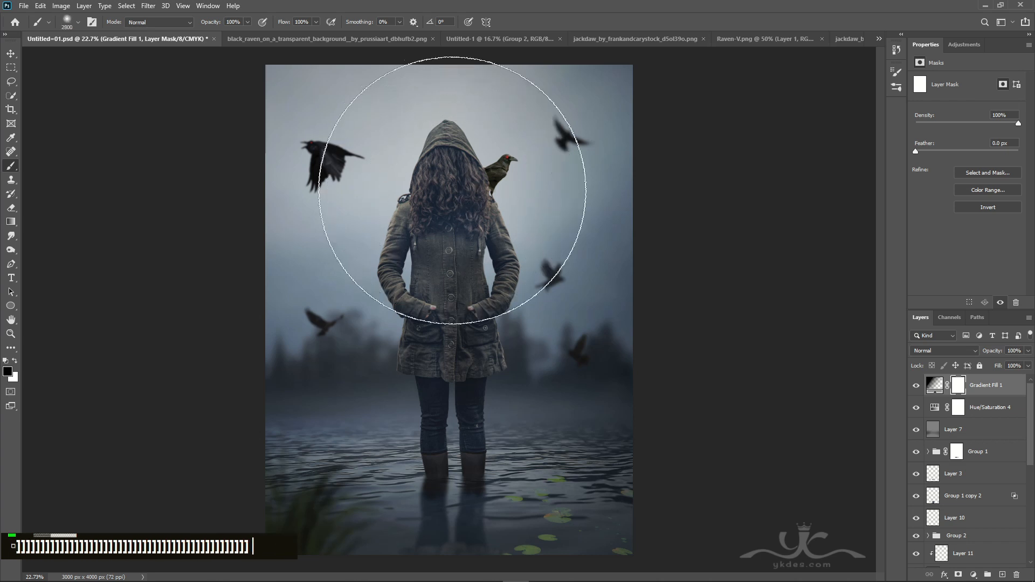
{"action": "left_click", "coordinate": [315, 22]}
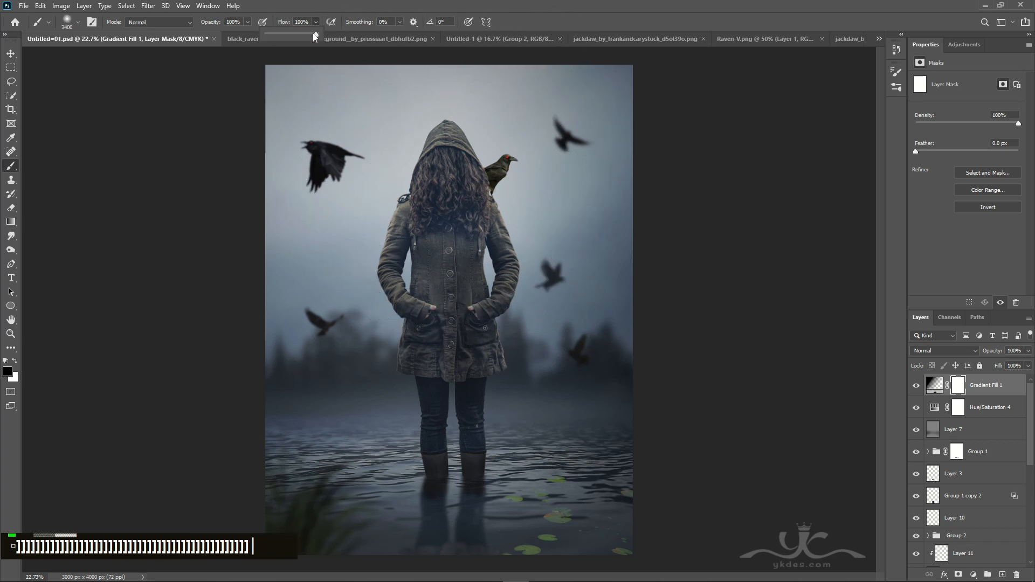
{"action": "left_click_drag", "start_coordinate": [316, 35], "coordinate": [291, 35]}
{"action": "mouse_move", "coordinate": [335, 102]}
{"action": "left_mouse_down"}
{"action": "mouse_move", "coordinate": [466, 120]}
{"action": "mouse_move", "coordinate": [456, 133]}
{"action": "mouse_move", "coordinate": [415, 133]}
{"action": "left_mouse_up"}
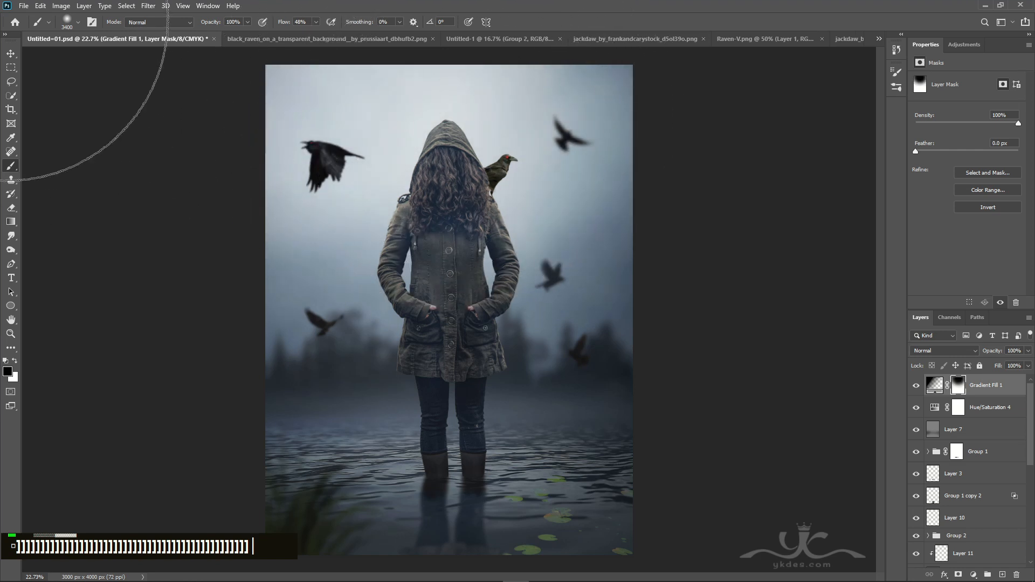
{"action": "left_click", "coordinate": [11, 53]}
{"action": "left_click", "coordinate": [915, 386]}
{"action": "left_click", "coordinate": [916, 386]}
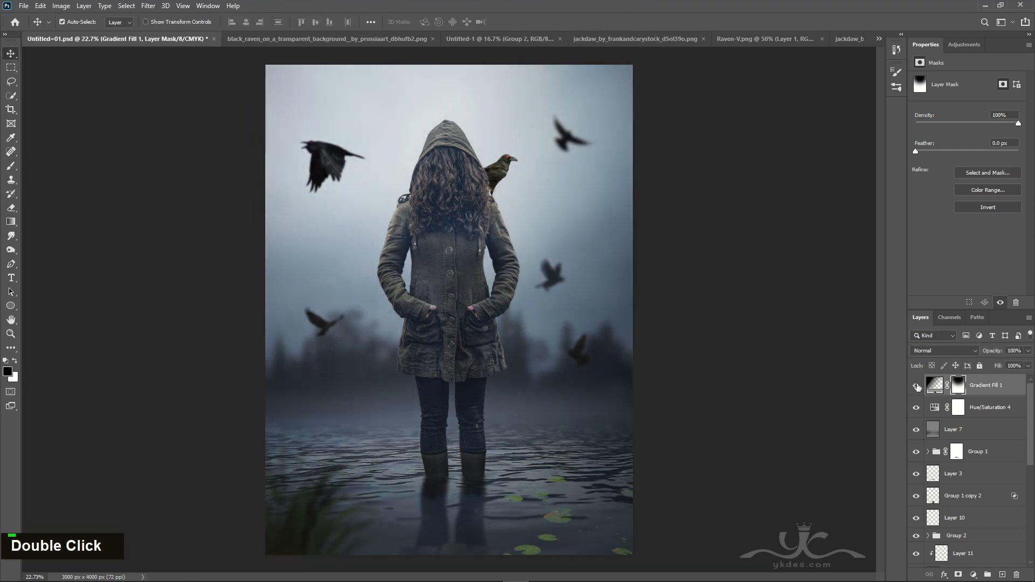
{"action": "left_click", "coordinate": [916, 386]}
{"action": "left_click", "coordinate": [916, 385]}
Stamp all visible layers onto a new top layer and apply Oil Paint with stylization, cleanliness, scale and bristle detail at 10.
{"action": "left_click", "coordinate": [1002, 575]}
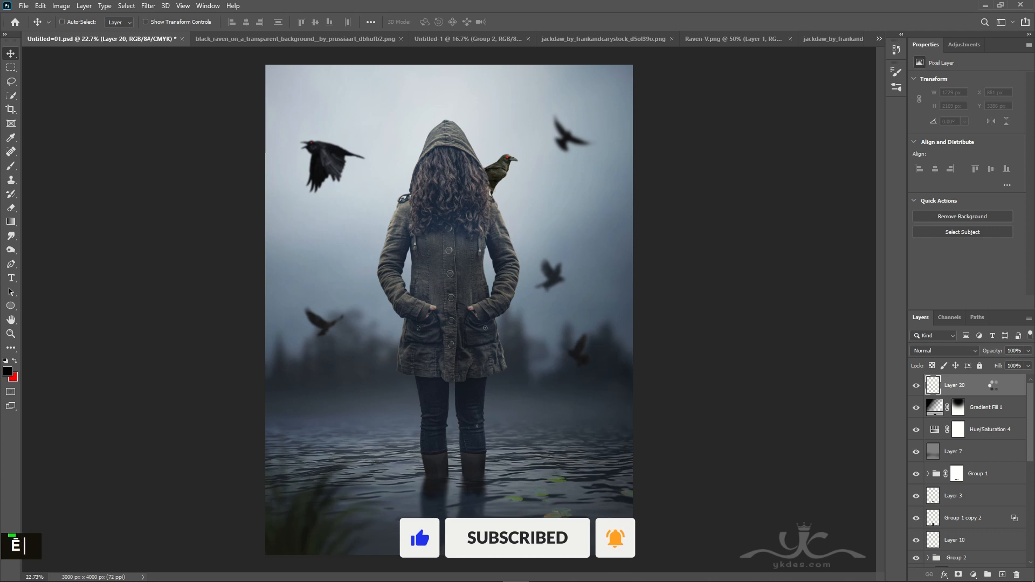
{"action": "key", "text": "ctrl+alt+shift+e"}
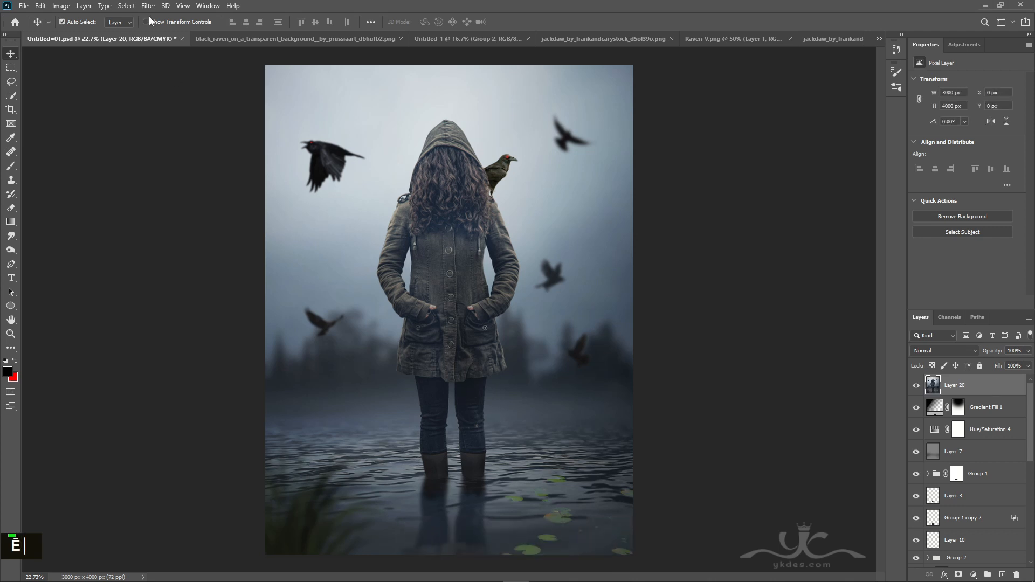
{"action": "left_click", "coordinate": [148, 6]}
{"action": "mouse_move", "coordinate": [194, 200]}
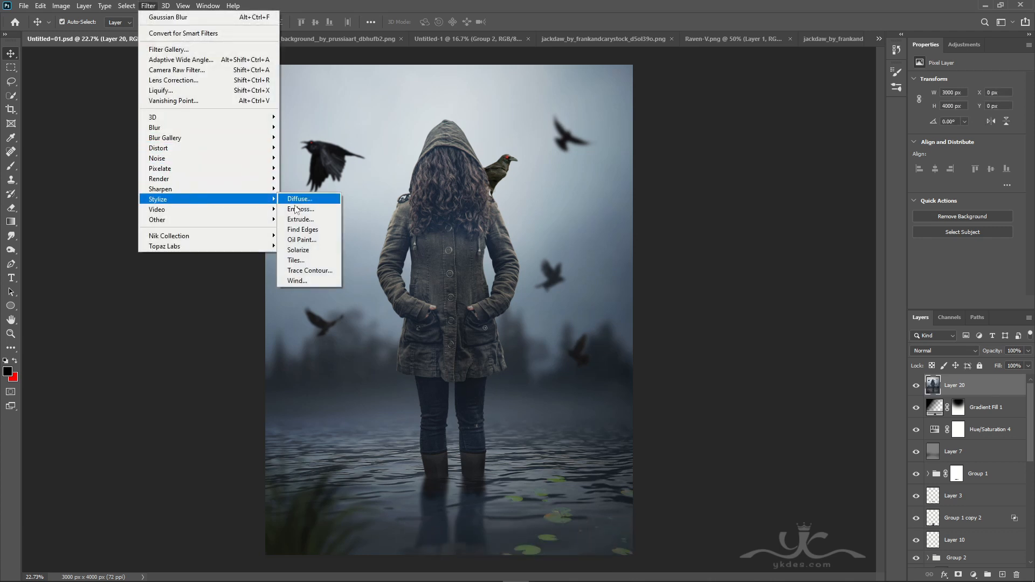
{"action": "left_click", "coordinate": [302, 239]}
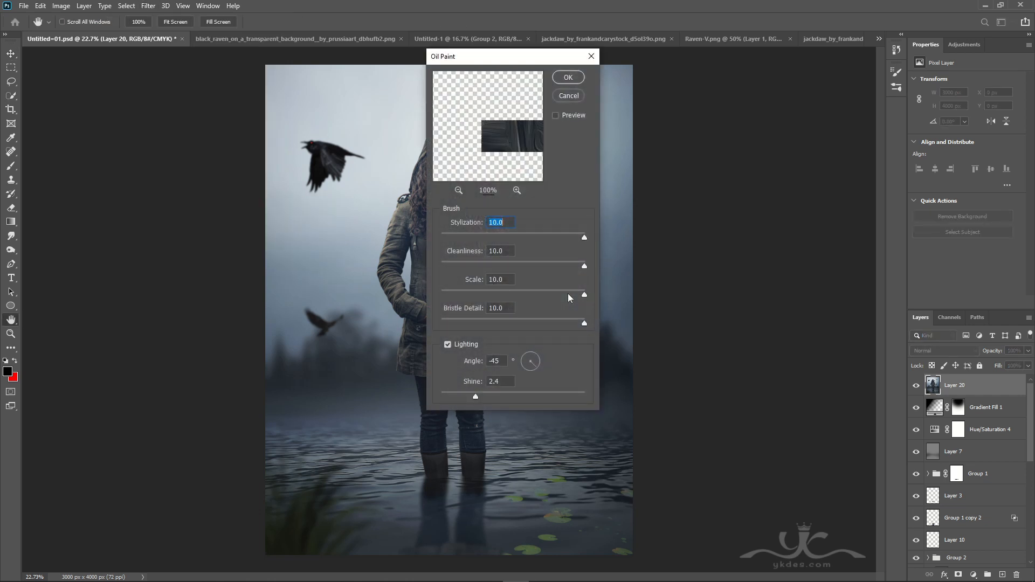
{"action": "left_click", "coordinate": [568, 79]}
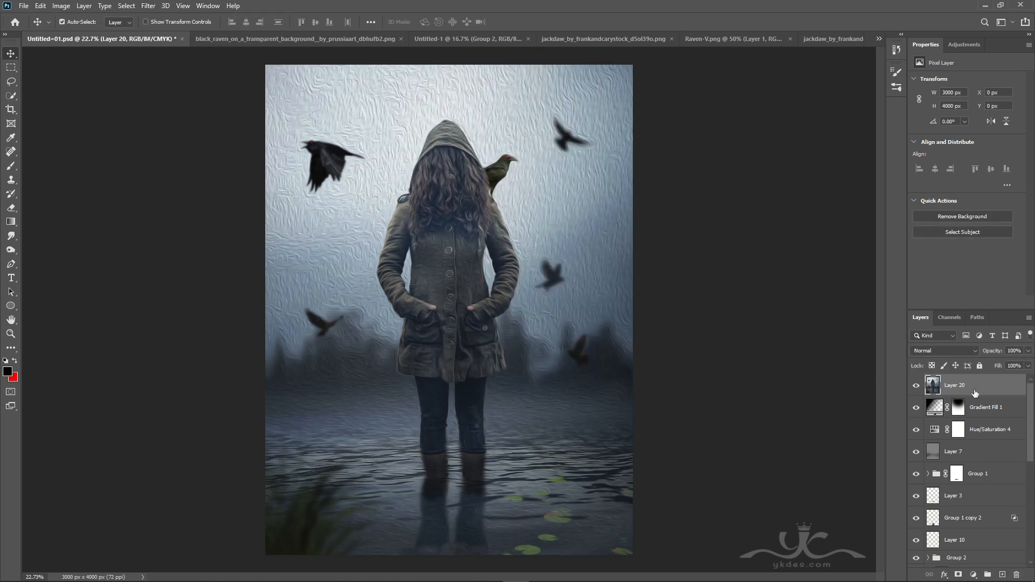
Add an inverted black layer mask to the oil-painted Layer 20 and lower its opacity to 46%.
{"action": "left_click", "coordinate": [960, 575]}
{"action": "left_click", "coordinate": [1005, 209]}
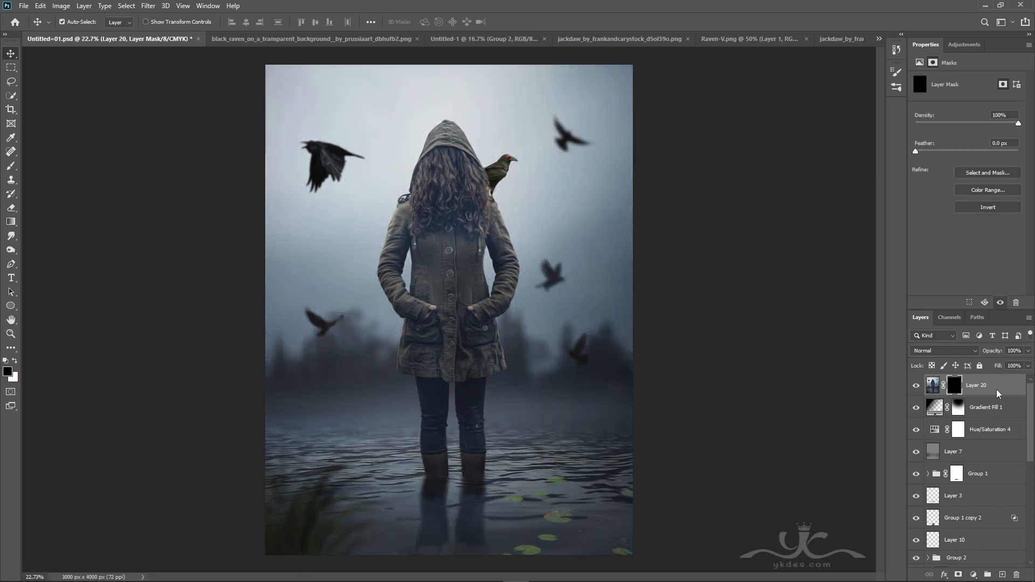
{"action": "left_click", "coordinate": [1028, 351]}
{"action": "left_click_drag", "start_coordinate": [1028, 365], "coordinate": [1001, 365]}
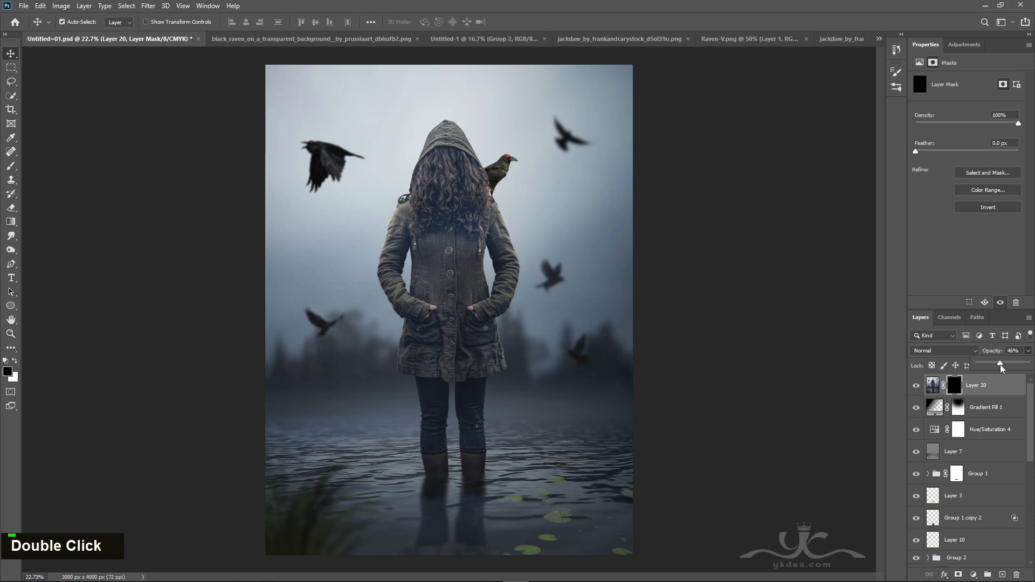
Reveal the oil paint effect on the woman's hair by painting white on the Layer 20 mask with a 300 px brush.
{"action": "left_click", "coordinate": [959, 389]}
{"action": "left_click", "coordinate": [12, 167]}
{"action": "left_click", "coordinate": [15, 361]}
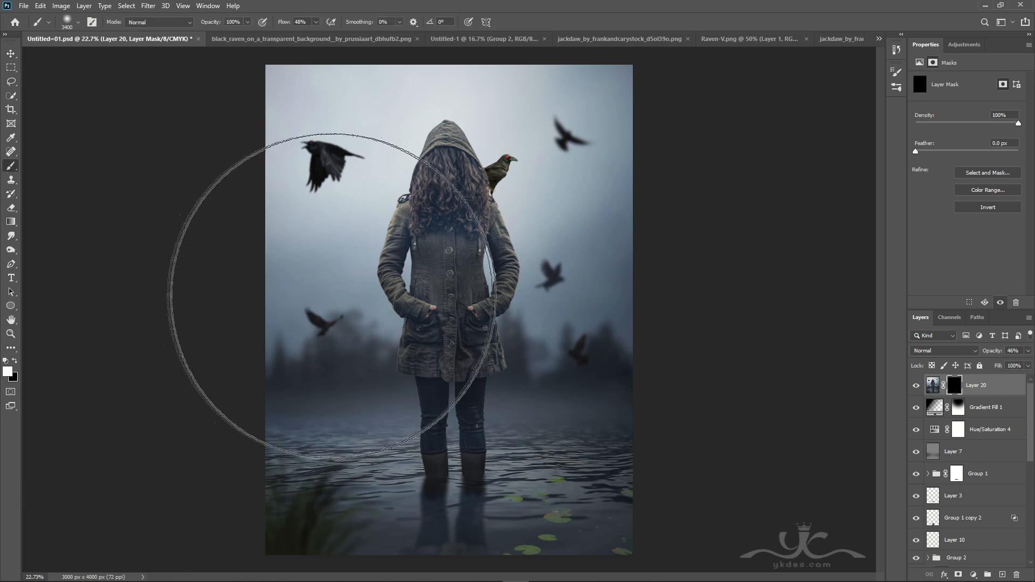
{"action": "key", "text": "bracketleft"}
{"action": "key", "text": "bracketleft"}
{"action": "key", "text": "bracketleft"}
{"action": "key", "text": "bracketleft"}
{"action": "key", "text": "bracketleft"}
{"action": "key", "text": "bracketleft"}
{"action": "key", "text": "bracketleft"}
{"action": "key", "text": "bracketleft"}
{"action": "key", "text": "bracketleft"}
{"action": "key", "text": "bracketleft"}
{"action": "key", "text": "bracketleft"}
{"action": "key", "text": "bracketleft"}
{"action": "key", "text": "bracketleft"}
{"action": "key", "text": "bracketleft"}
{"action": "key", "text": "bracketleft"}
{"action": "key", "text": "bracketleft"}
{"action": "key", "text": "bracketleft"}
{"action": "key", "text": "bracketleft"}
{"action": "key", "text": "bracketleft"}
{"action": "key", "text": "bracketleft"}
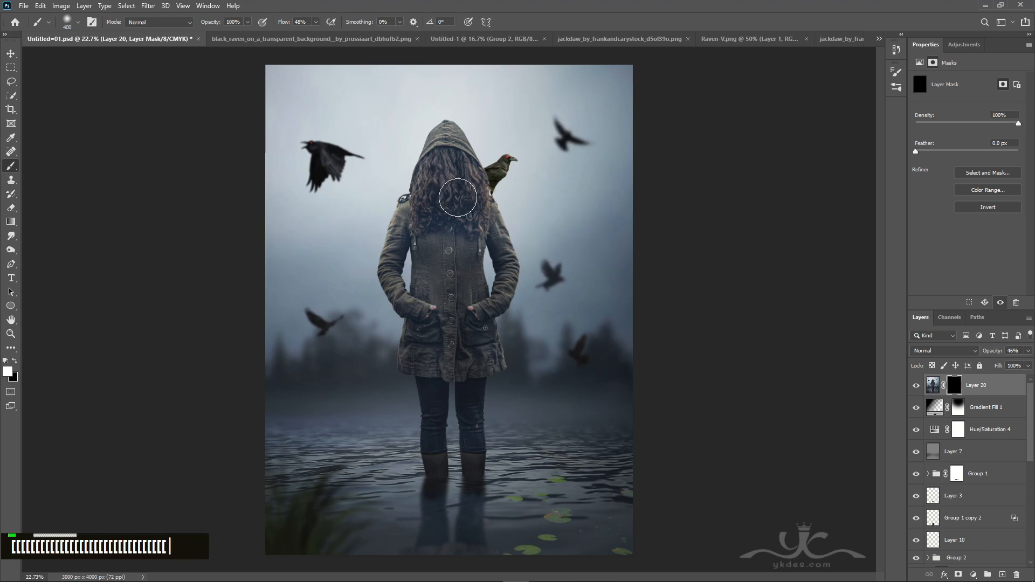
{"action": "key", "text": "bracketleft"}
{"action": "left_click", "coordinate": [442, 166]}
{"action": "scroll", "coordinate": [504, 376], "scroll_direction": "up", "scroll_amount": 5}
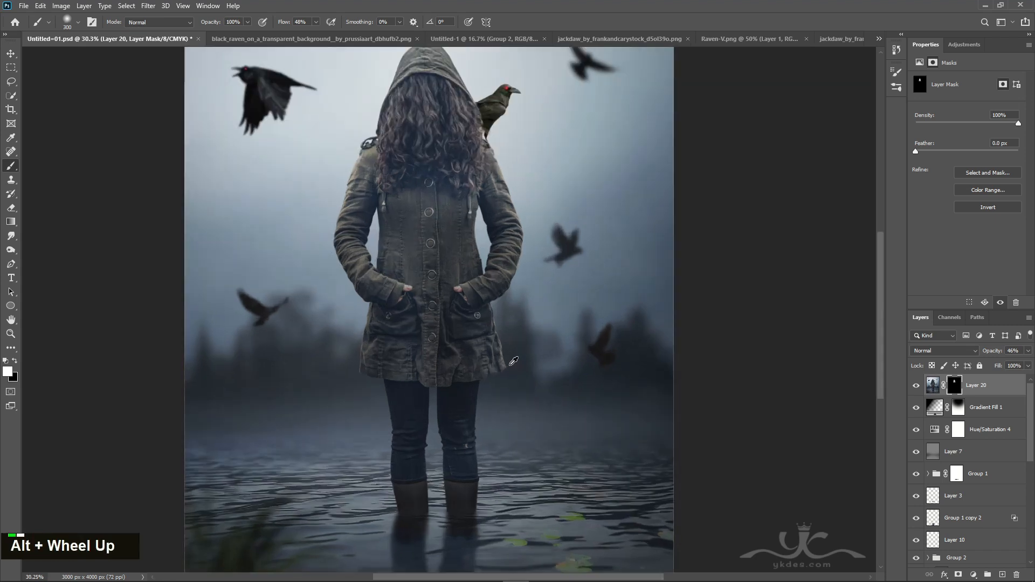
{"action": "key", "text": "space"}
{"action": "left_click_drag", "start_coordinate": [404, 79], "coordinate": [475, 401]}
{"action": "double_click", "coordinate": [475, 401]}
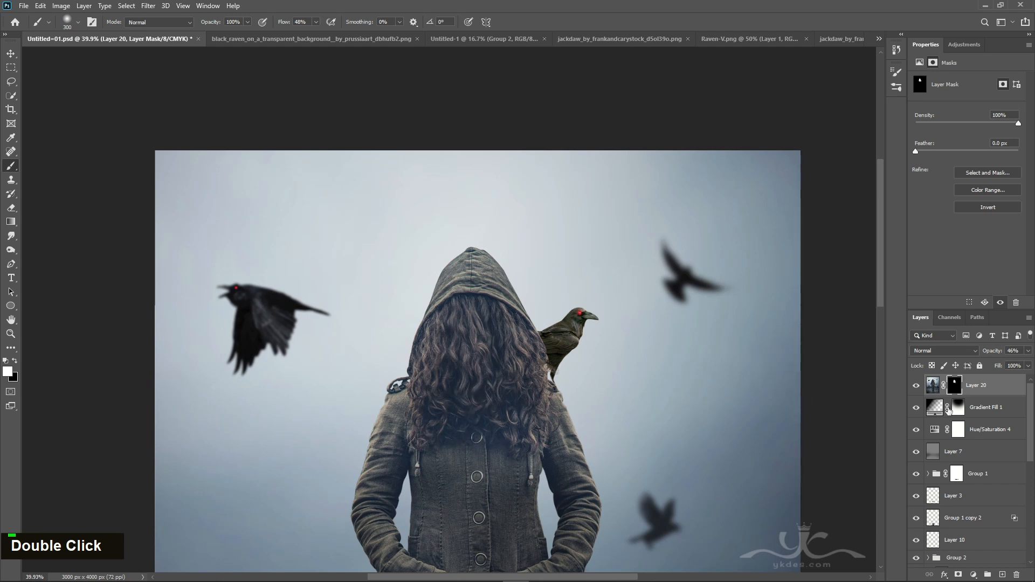
Compare the hair with and without Layer 20, extend the painted hair area, and raise the layer's opacity to 61%.
{"action": "left_click", "coordinate": [917, 388]}
{"action": "left_click", "coordinate": [916, 386]}
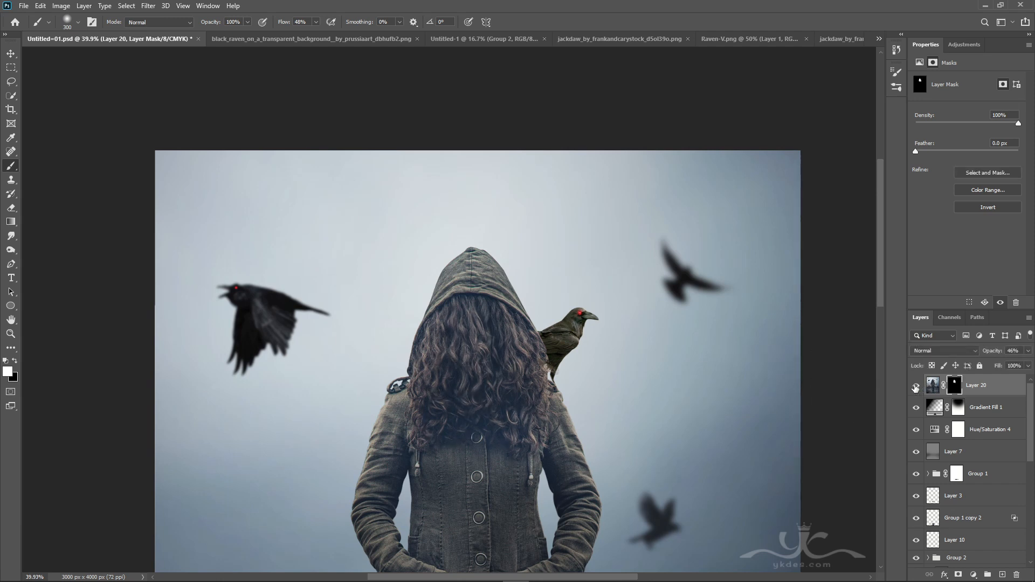
{"action": "double_click", "coordinate": [513, 380]}
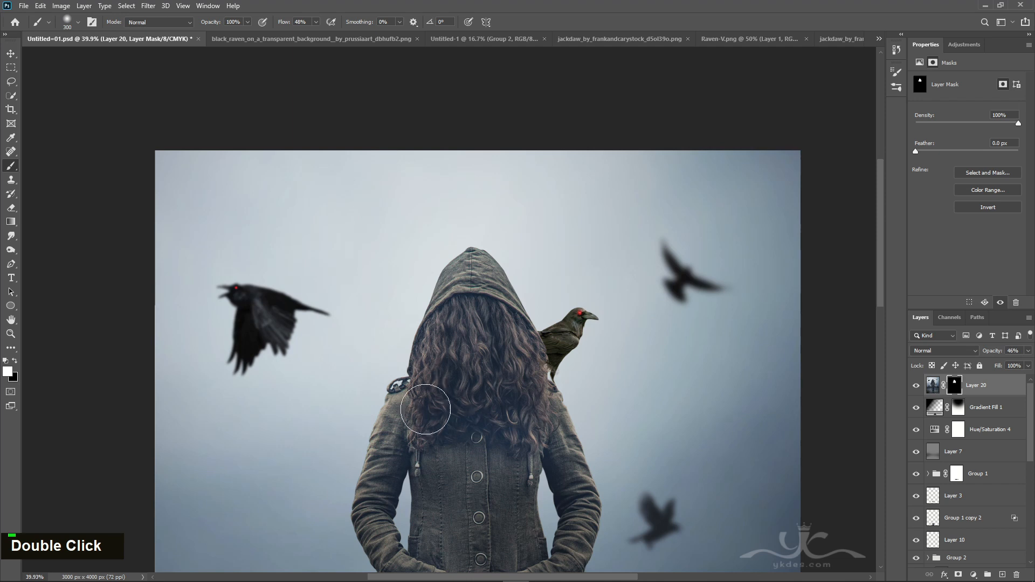
{"action": "left_click", "coordinate": [1029, 350]}
Shrink the brush to 125 px and reveal the oil paint effect on the shoulder raven and the hair beside it.
{"action": "key", "text": "bracketleft"}
{"action": "key", "text": "bracketleft"}
{"action": "key", "text": "bracketleft"}
{"action": "key", "text": "bracketleft"}
{"action": "key", "text": "bracketleft"}
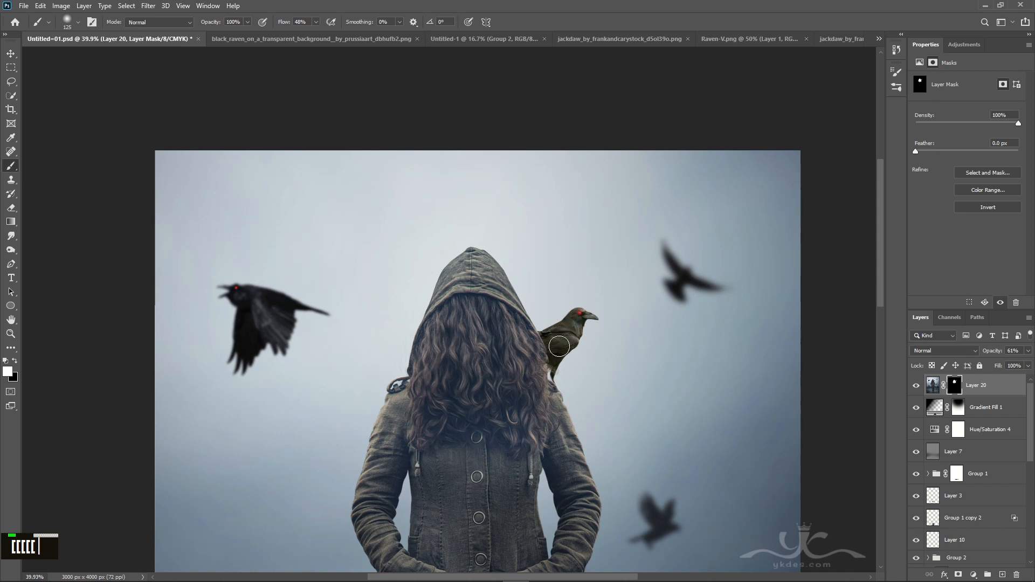
{"action": "double_click", "coordinate": [527, 403]}
Enlarge the brush to 200 px and reveal the oil paint effect on the coat's upper body and sleeves.
{"action": "key", "text": "bracketright"}
{"action": "key", "text": "bracketright"}
{"action": "key", "text": "bracketright"}
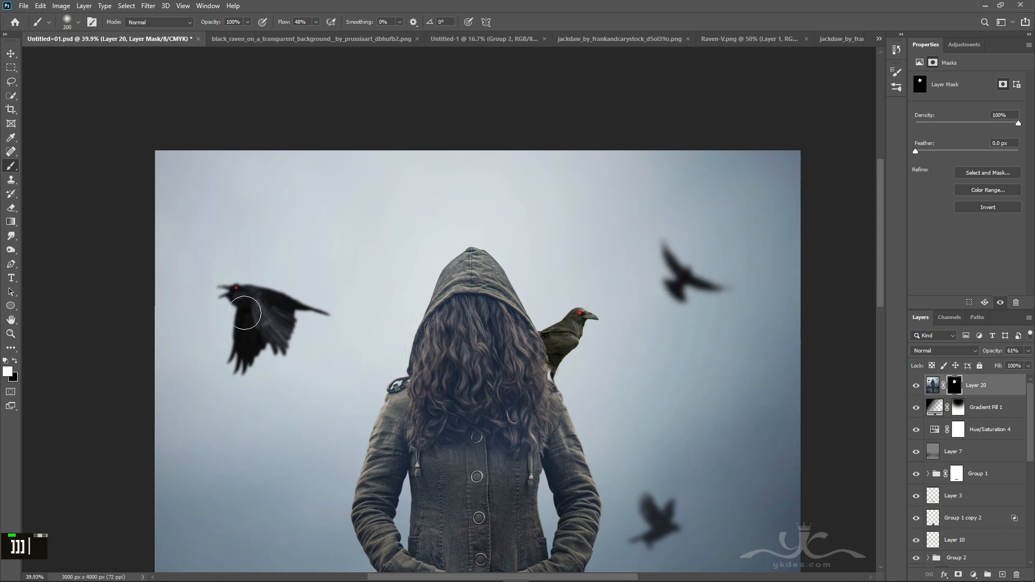
{"action": "scroll", "coordinate": [555, 487], "scroll_direction": "down", "scroll_amount": 1}
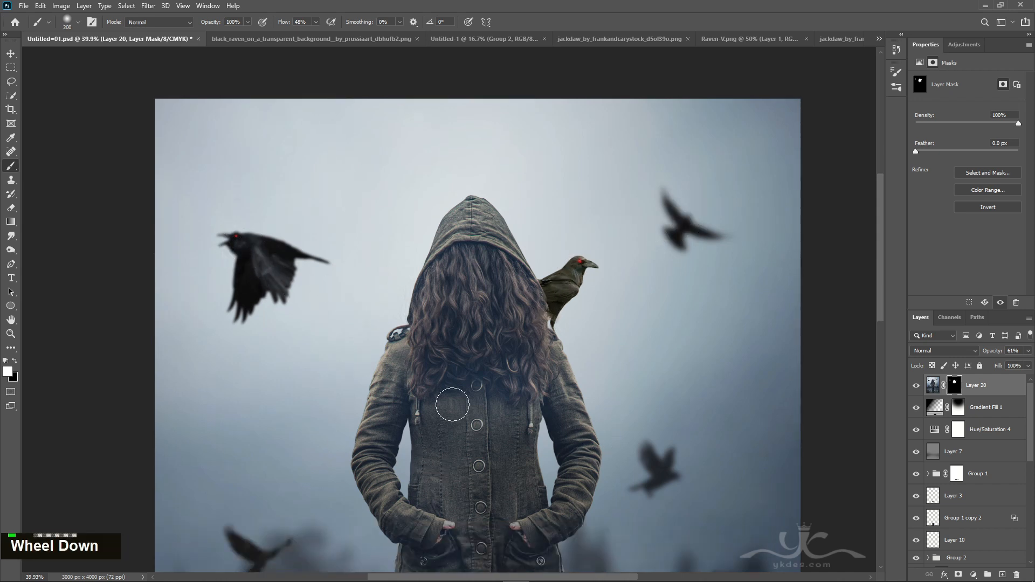
{"action": "key", "text": "bracketright"}
{"action": "double_click", "coordinate": [493, 485]}
{"action": "key", "text": "bracketleft"}
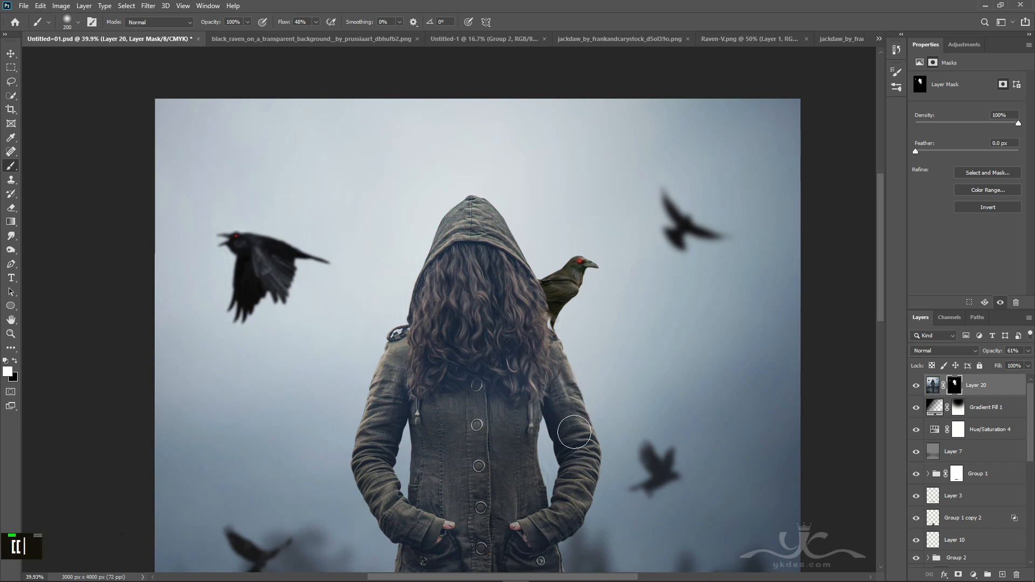
{"action": "double_click", "coordinate": [583, 458]}
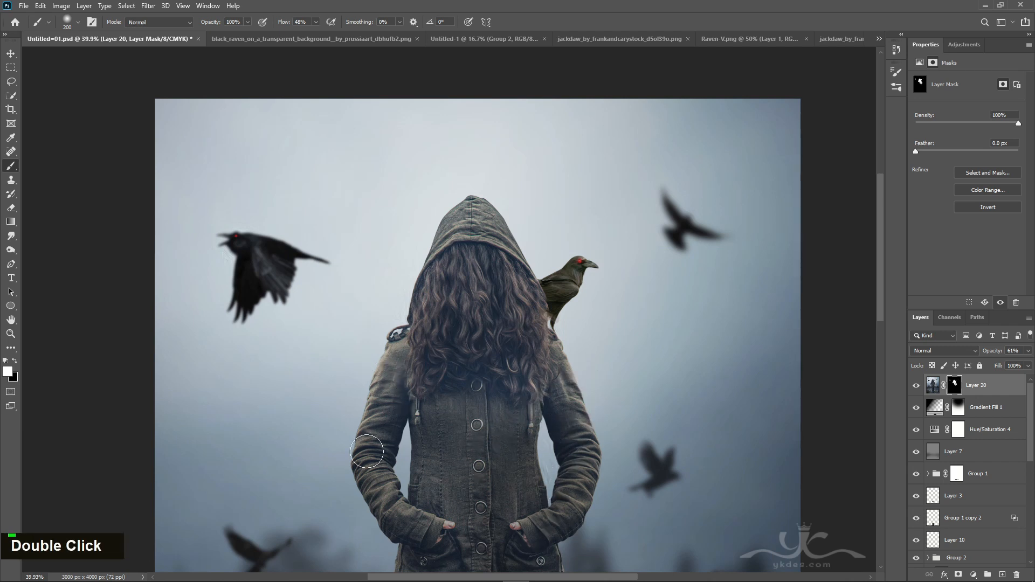
Paint the Layer 20 mask white over the lower coat with a 250 to 300 px brush.
{"action": "key", "text": "bracketright"}
{"action": "scroll", "coordinate": [477, 509], "scroll_direction": "down", "scroll_amount": 2}
{"action": "scroll", "coordinate": [477, 508], "scroll_direction": "down", "scroll_amount": 1}
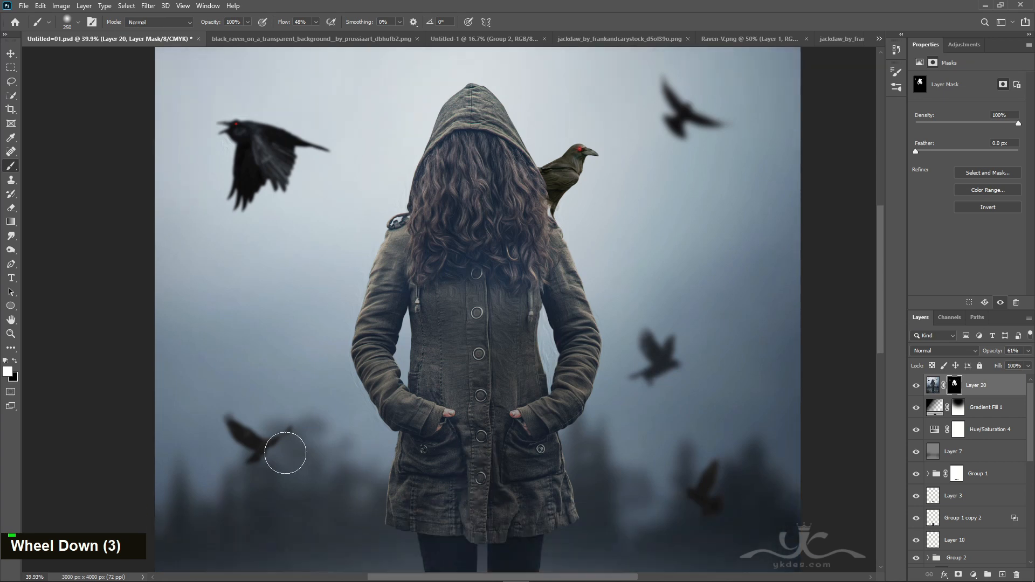
{"action": "key", "text": "bracketright"}
{"action": "double_click", "coordinate": [667, 366]}
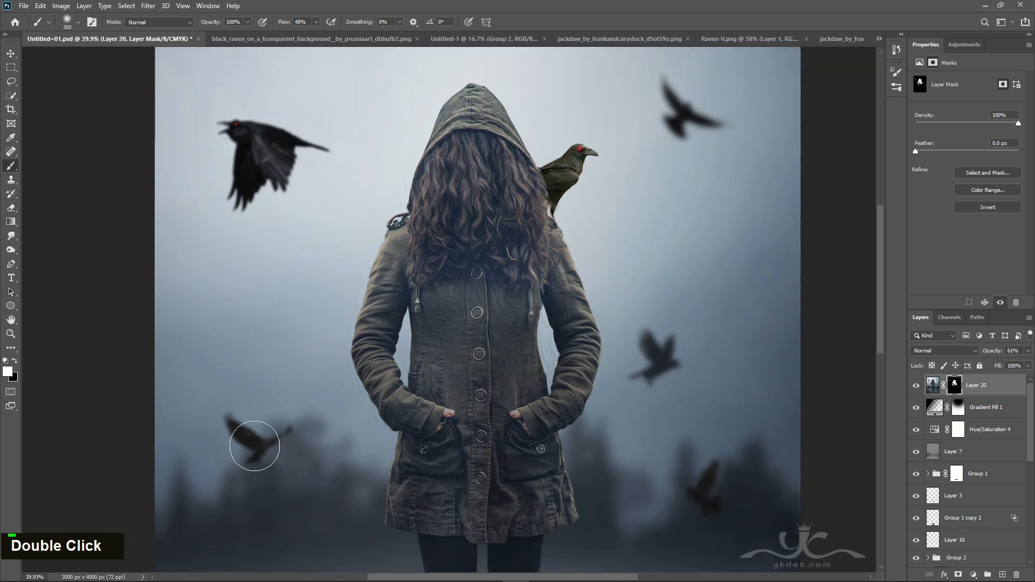
{"action": "scroll", "coordinate": [481, 493], "scroll_direction": "down", "scroll_amount": 3}
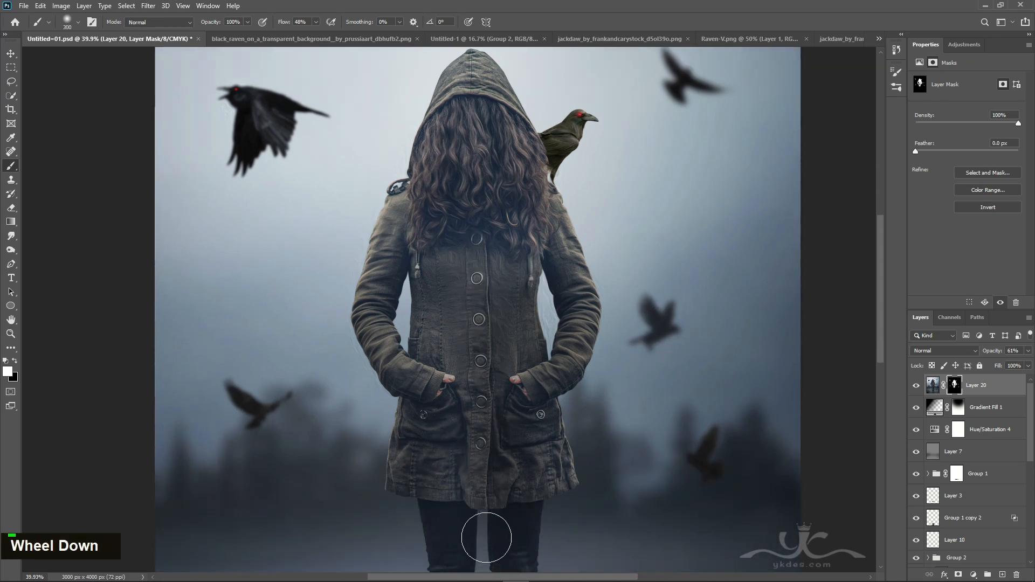
Enlarge the brush to 600 px and reveal the oil paint effect on the legs and the lake water.
{"action": "key", "text": "bracketright"}
{"action": "key", "text": "bracketright"}
{"action": "key", "text": "bracketright"}
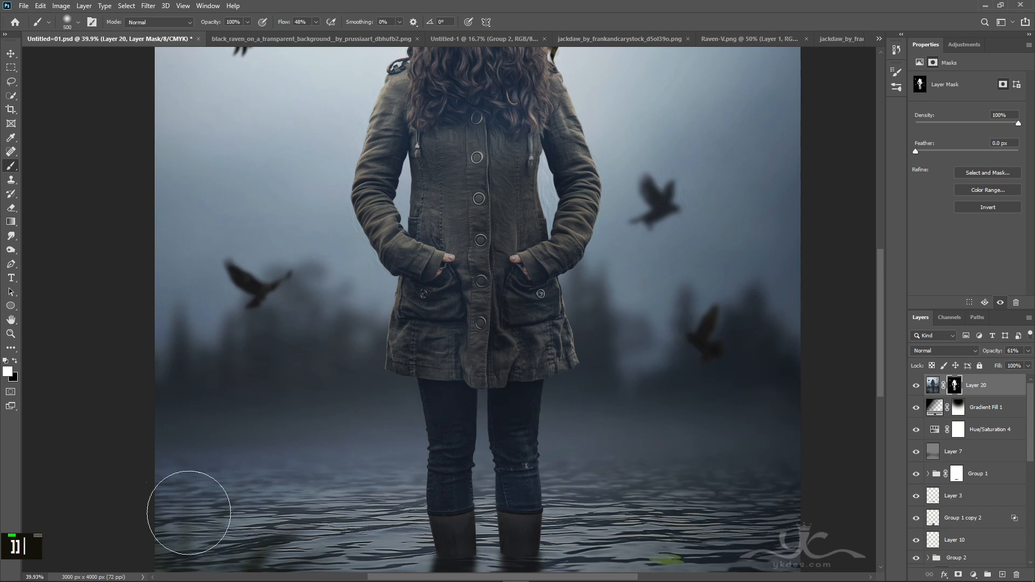
{"action": "scroll", "coordinate": [775, 462], "scroll_direction": "down", "scroll_amount": 2}
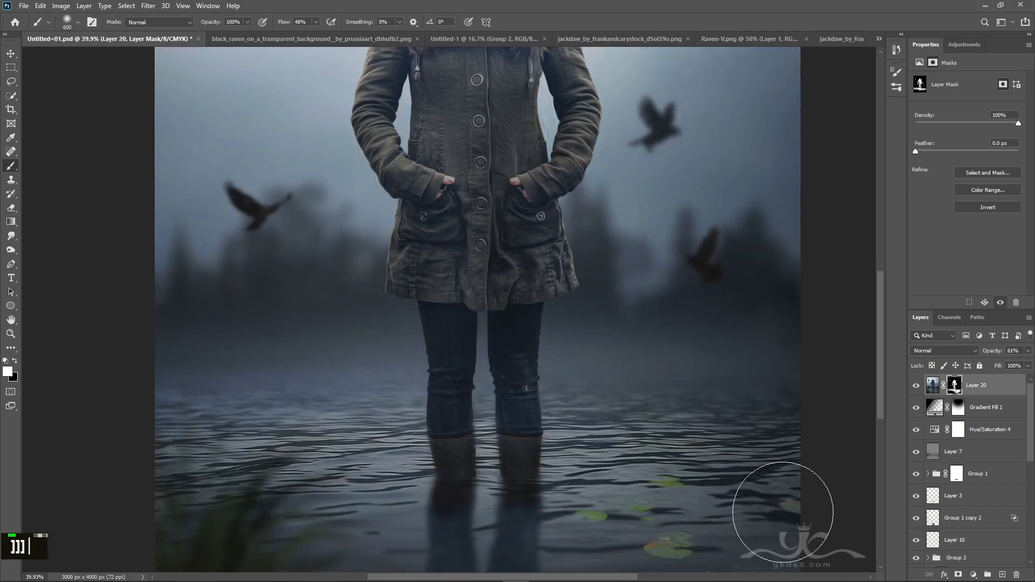
{"action": "scroll", "coordinate": [490, 504], "scroll_direction": "down", "scroll_amount": 2}
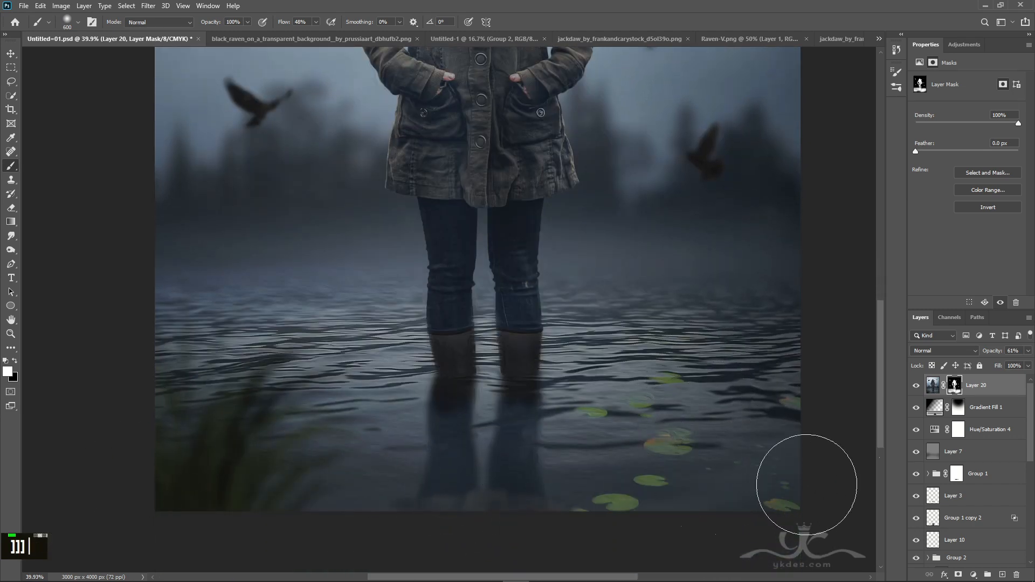
Compare the water and coat with and without the oil-painted Layer 20.
{"action": "left_click", "coordinate": [916, 386]}
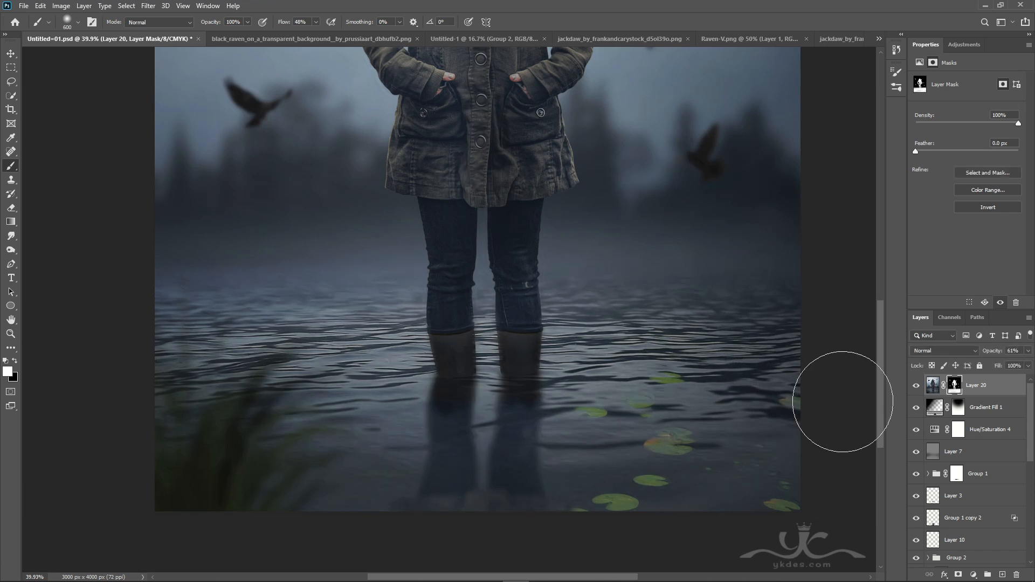
{"action": "scroll", "coordinate": [817, 413], "scroll_direction": "up", "scroll_amount": 2}
{"action": "left_click", "coordinate": [918, 387]}
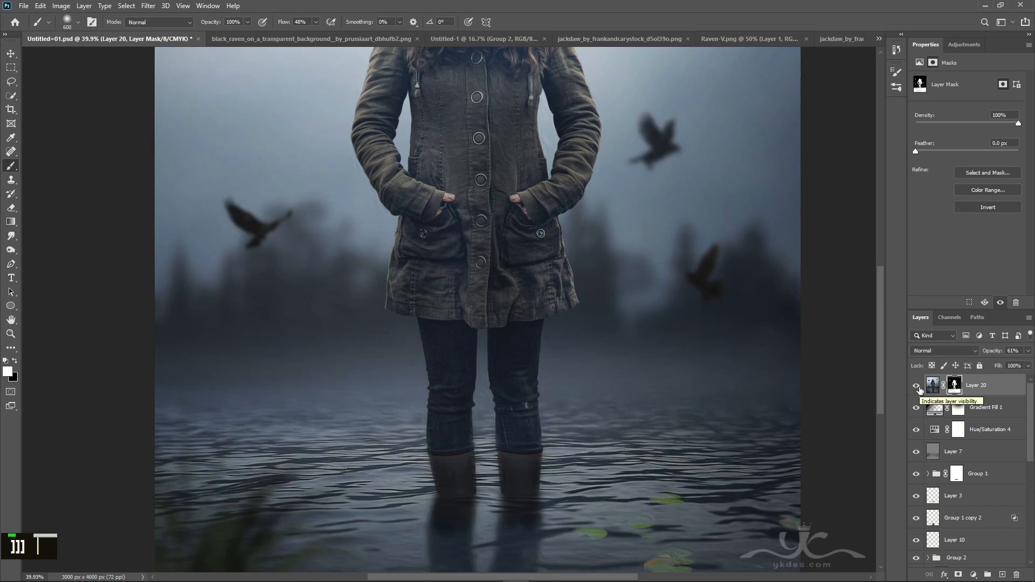
Add a Brightness/Contrast adjustment layer above Layer 20 with brightness 15 and contrast 19.
{"action": "key", "text": "ctrl+minus"}
{"action": "key", "text": "ctrl+minus"}
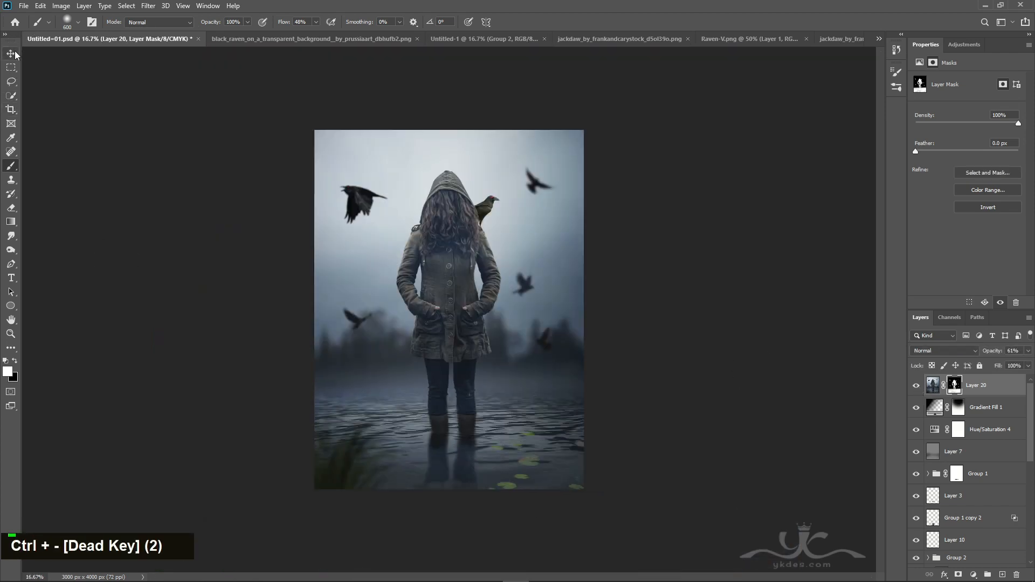
{"action": "left_click", "coordinate": [13, 54]}
{"action": "scroll", "coordinate": [500, 314], "scroll_direction": "up", "scroll_amount": 2}
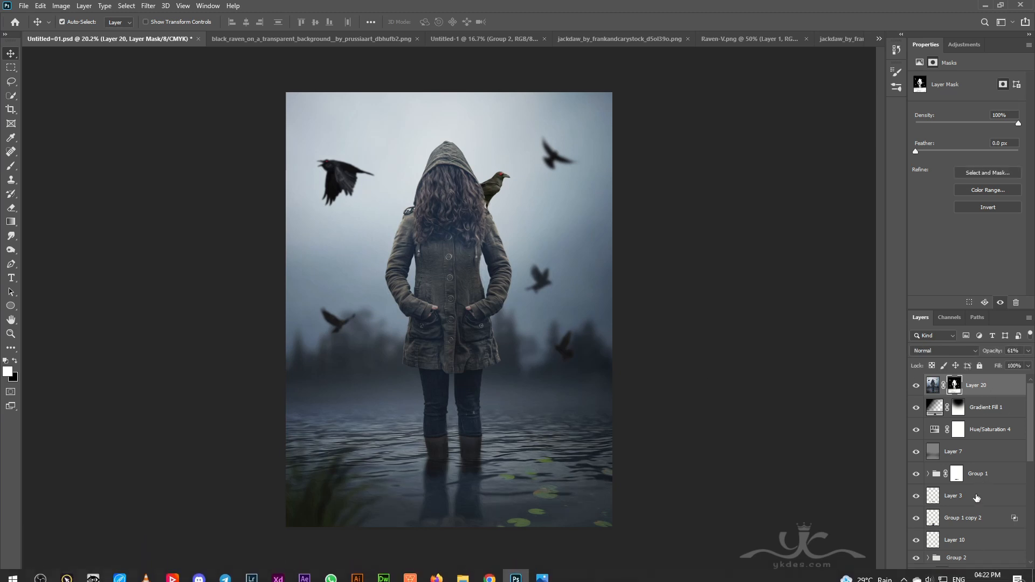
{"action": "left_click", "coordinate": [974, 575]}
{"action": "left_click", "coordinate": [985, 420]}
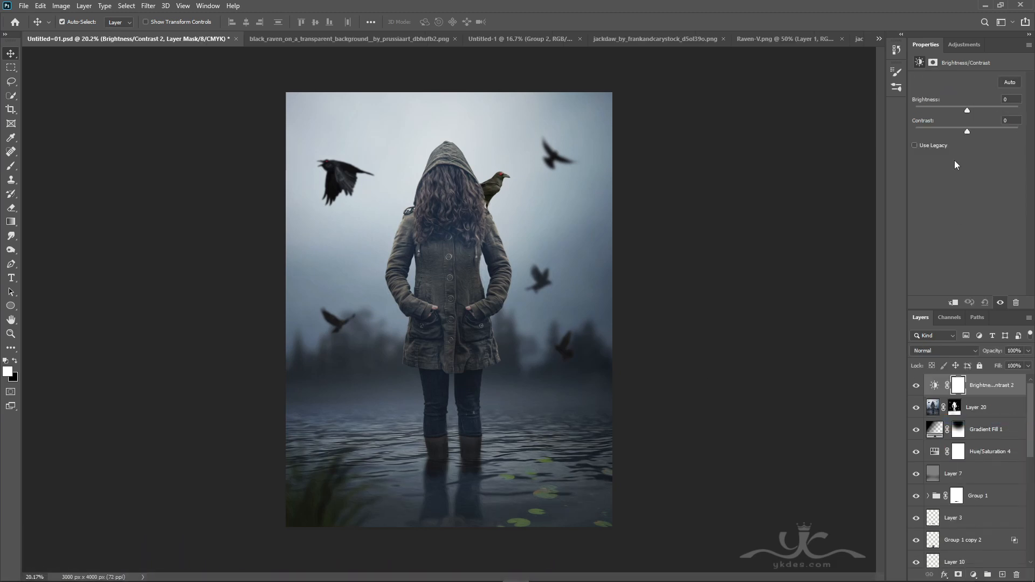
{"action": "left_click_drag", "start_coordinate": [968, 110], "coordinate": [973, 111]}
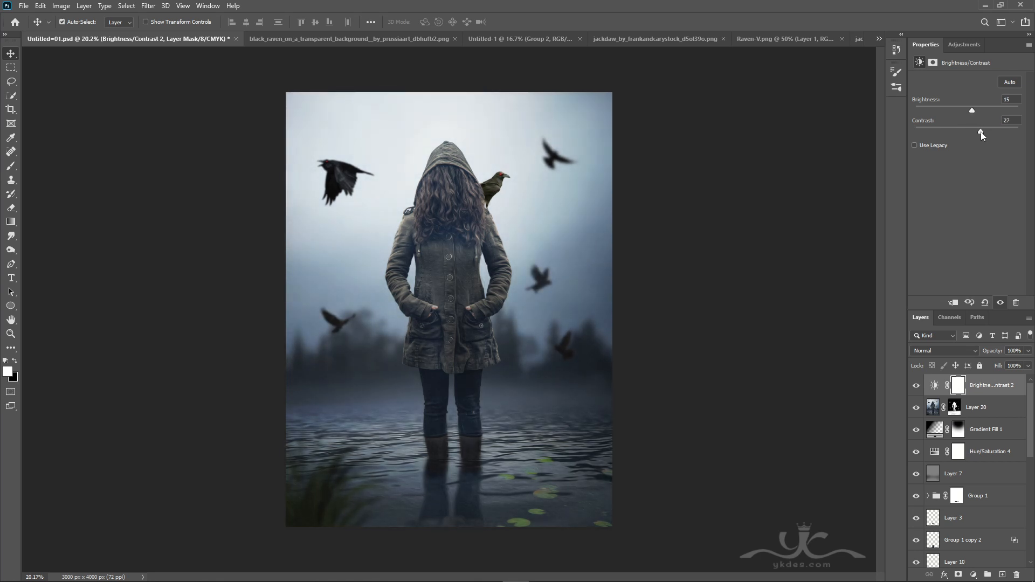
{"action": "left_click_drag", "start_coordinate": [981, 131], "coordinate": [977, 132]}
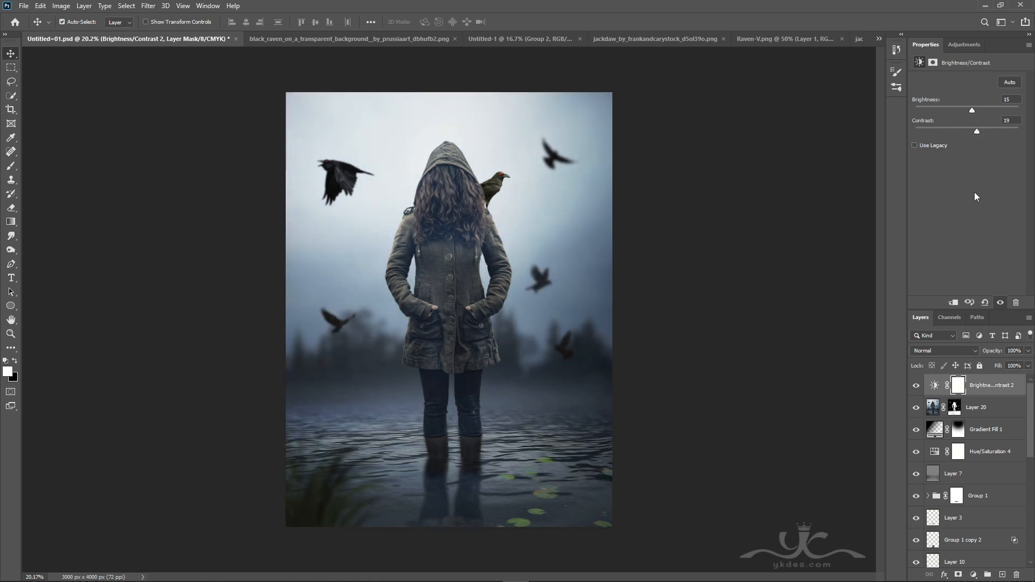
Add a Curves adjustment layer with black-point output 21 and a midtone point at input 137, output 115, and reduce its opacity.
{"action": "left_click", "coordinate": [974, 575]}
{"action": "left_click", "coordinate": [983, 439]}
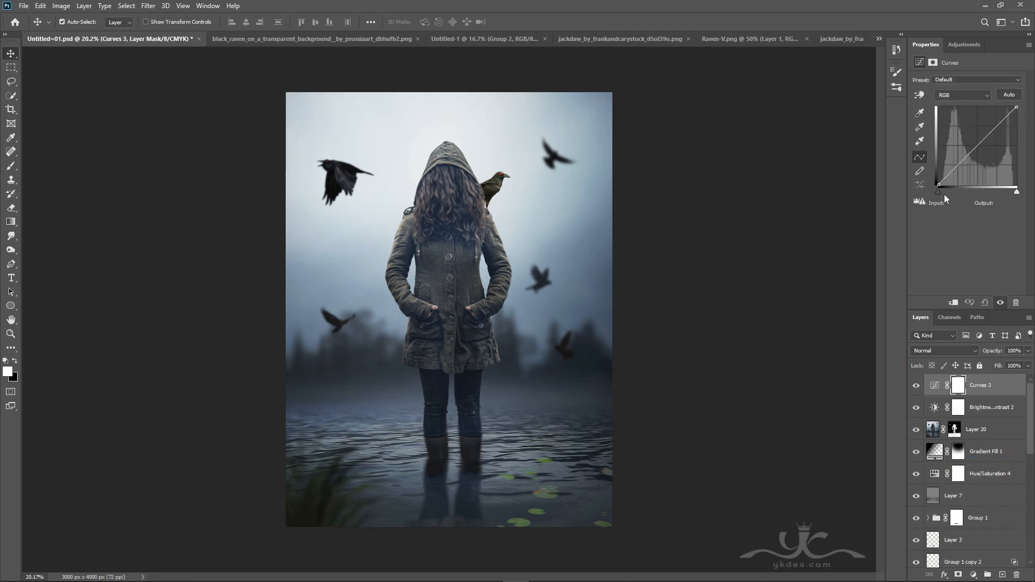
{"action": "left_click_drag", "start_coordinate": [938, 183], "coordinate": [930, 176]}
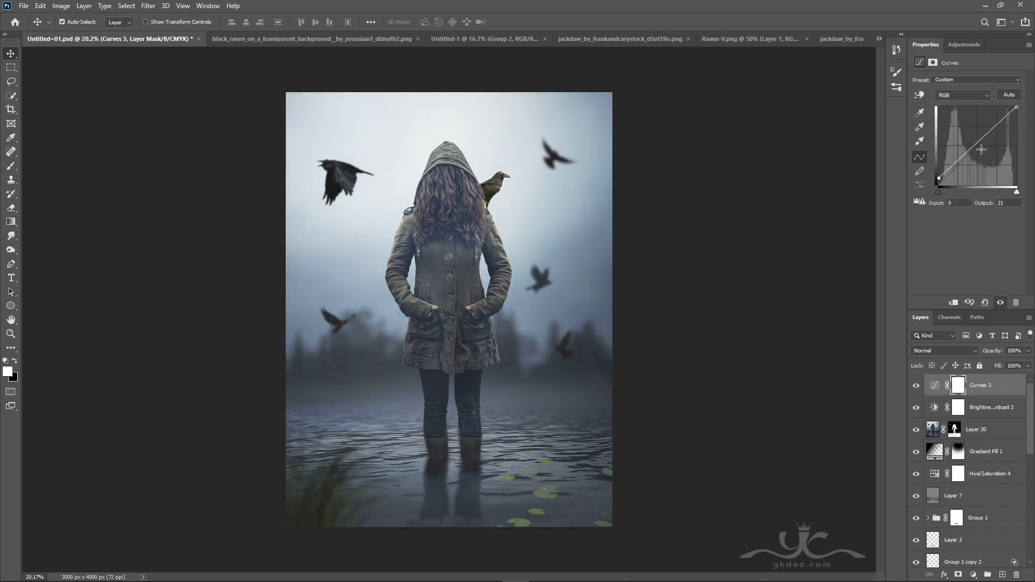
{"action": "left_click", "coordinate": [981, 149]}
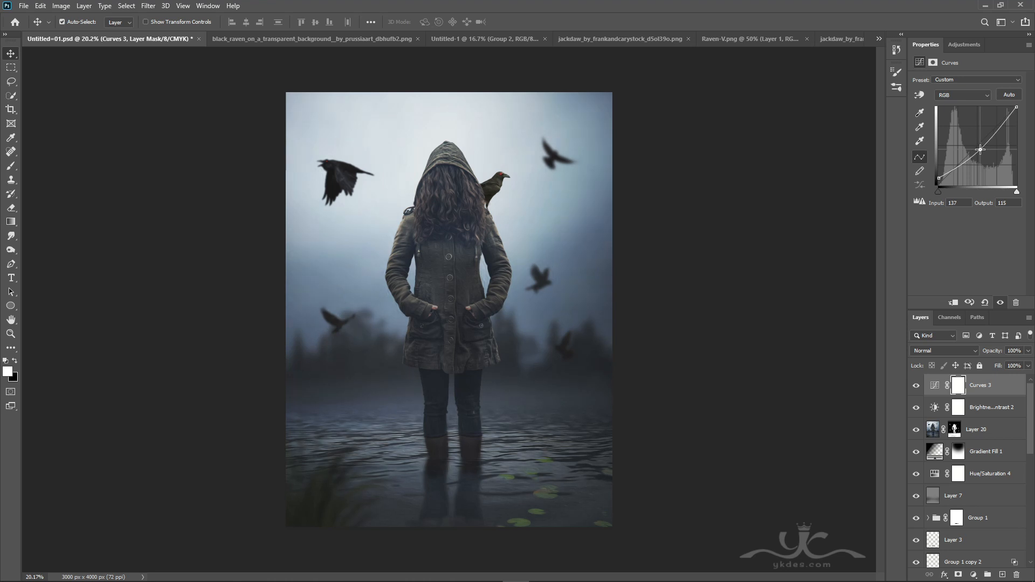
{"action": "left_click", "coordinate": [1028, 352]}
{"action": "left_click_drag", "start_coordinate": [1028, 364], "coordinate": [985, 361]}
Set the Brightness/Contrast 2 layer's opacity to 51% and compare the image with and without it.
{"action": "left_click", "coordinate": [1011, 411]}
{"action": "left_click", "coordinate": [1030, 352]}
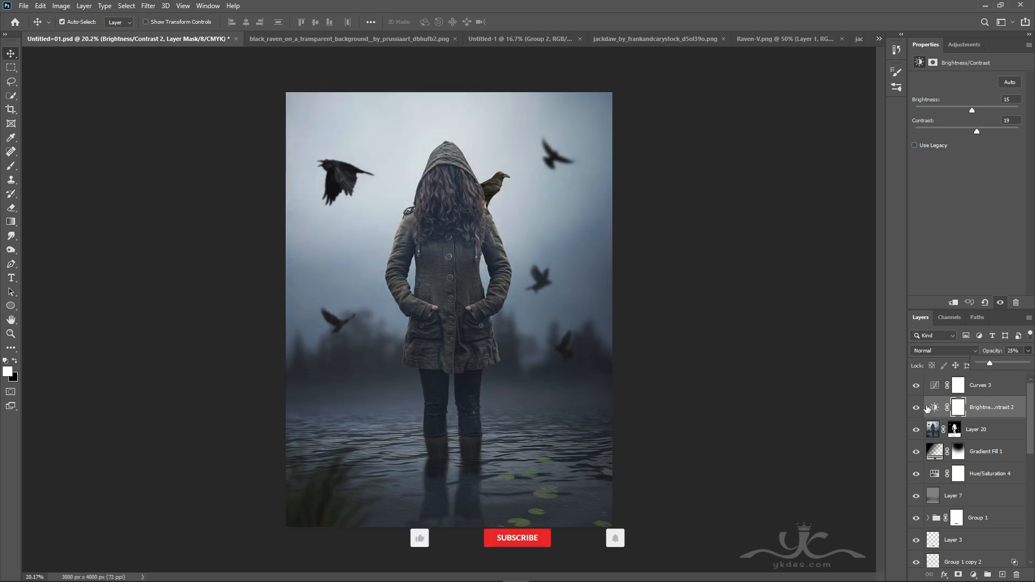
{"action": "left_click", "coordinate": [1029, 352]}
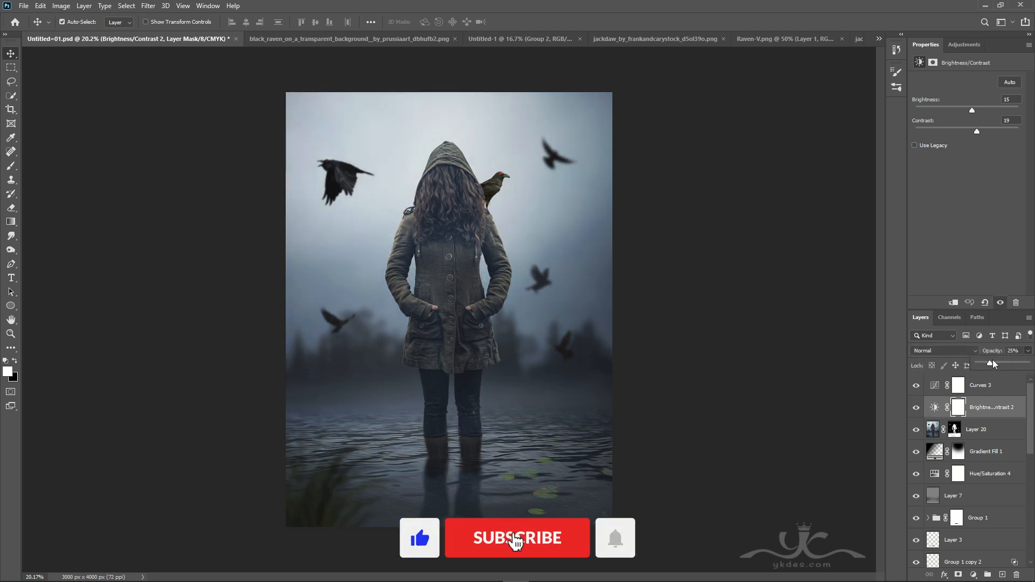
{"action": "left_click_drag", "start_coordinate": [991, 362], "coordinate": [1003, 364]}
{"action": "left_click", "coordinate": [918, 413]}
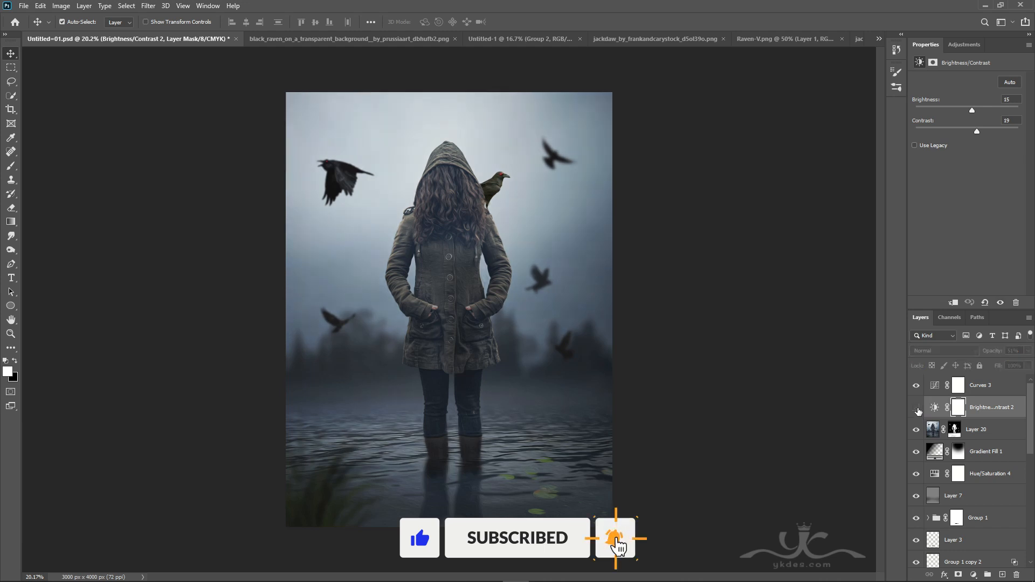
{"action": "left_click", "coordinate": [919, 413]}
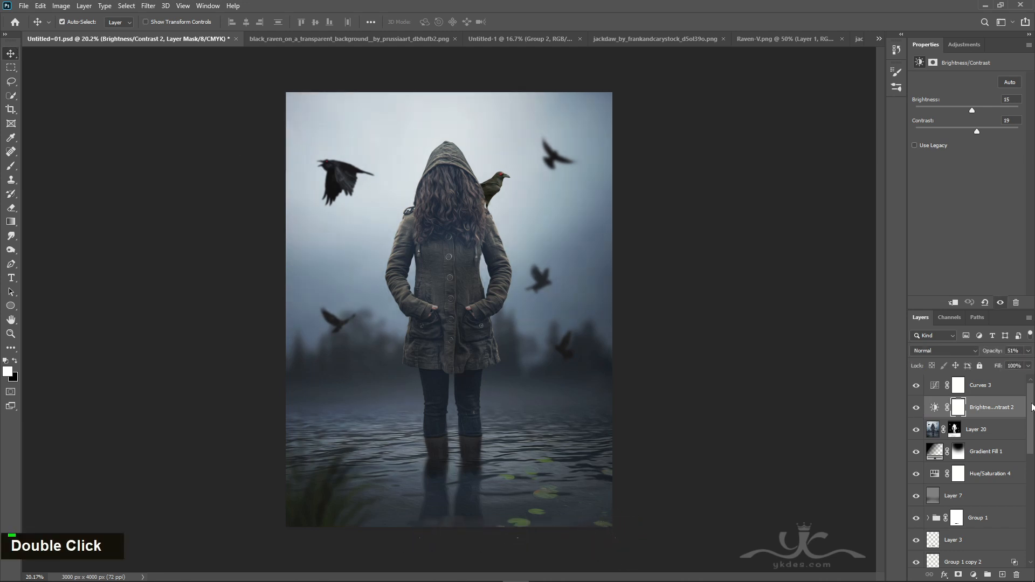
Create a new layer above Curves 3 and stamp all visible layers into it.
{"action": "left_click", "coordinate": [987, 388]}
{"action": "key", "text": "ctrl+shift+alt+n"}
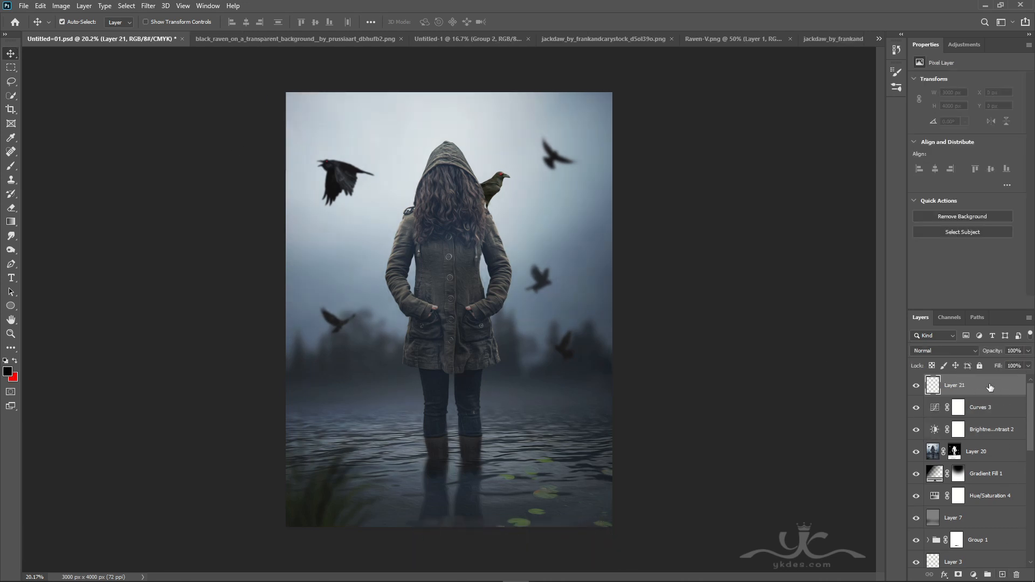
{"action": "key", "text": "ctrl+shift+alt+e"}
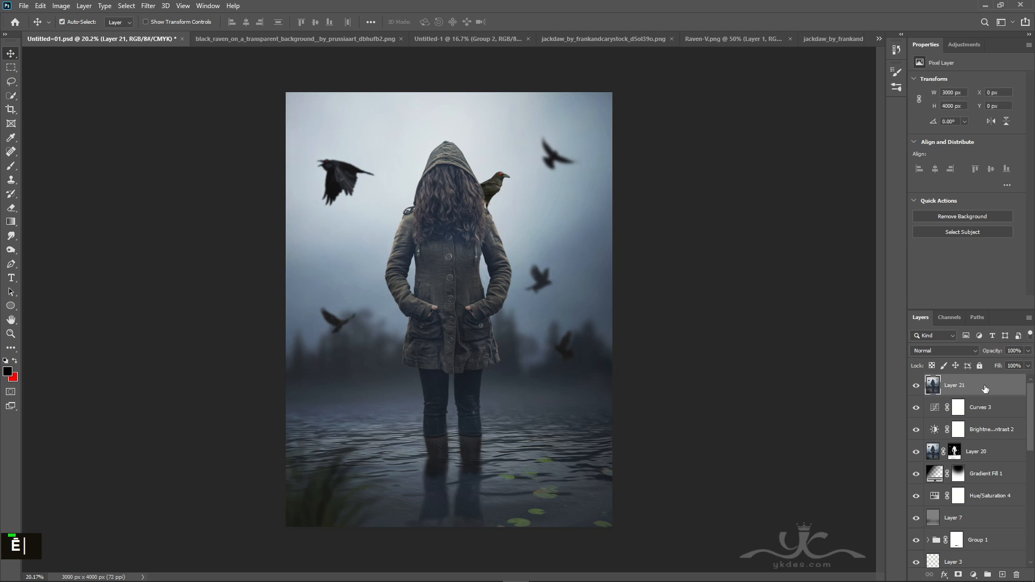
Apply the Topaz Detail filter to the stamped layer with the Protect Highlights II preset from the Highlight Detail Collection.
{"action": "left_click", "coordinate": [149, 6]}
{"action": "mouse_move", "coordinate": [221, 246]}
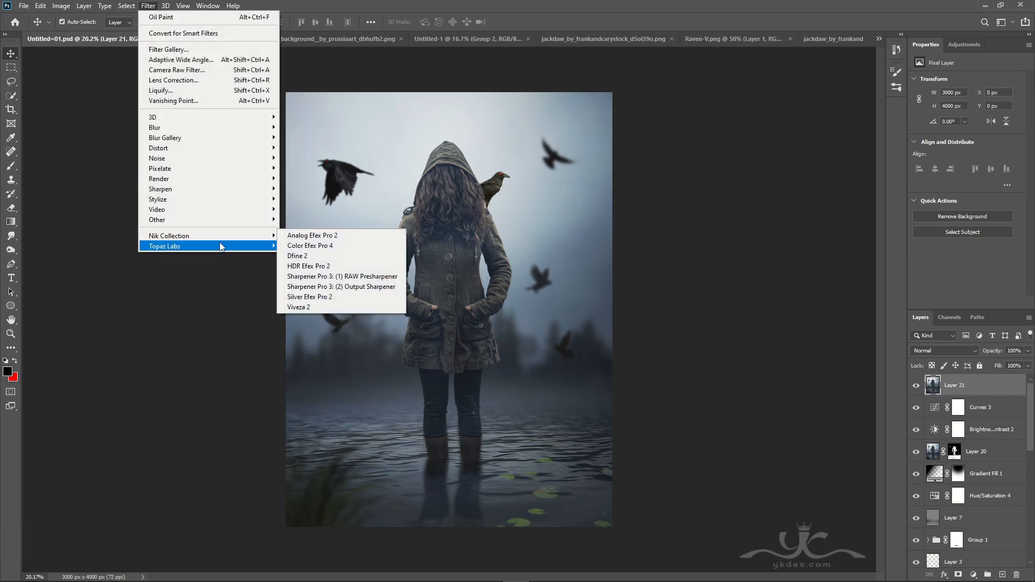
{"action": "left_click", "coordinate": [327, 299]}
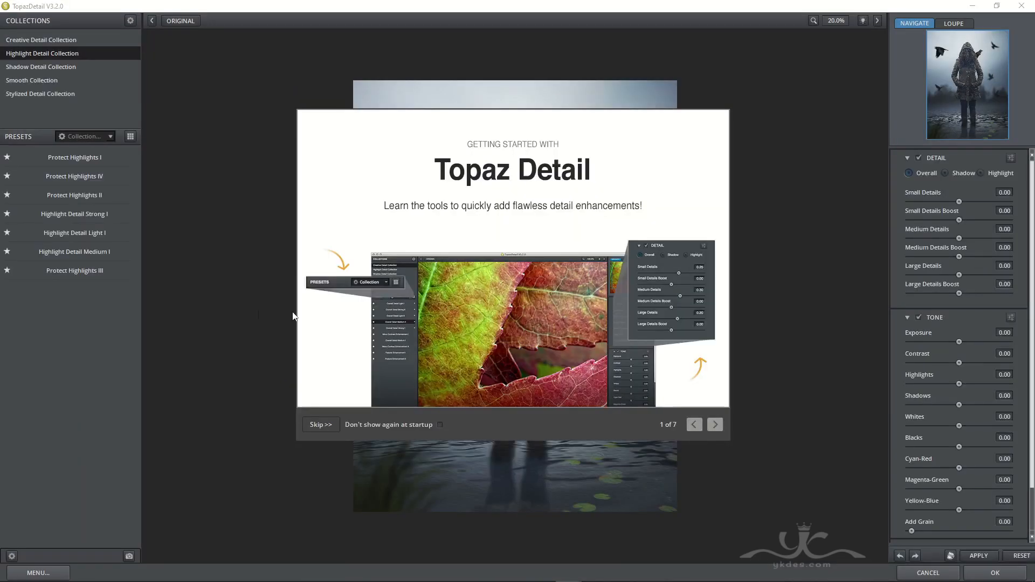
{"action": "left_click", "coordinate": [331, 421]}
{"action": "left_click", "coordinate": [96, 212]}
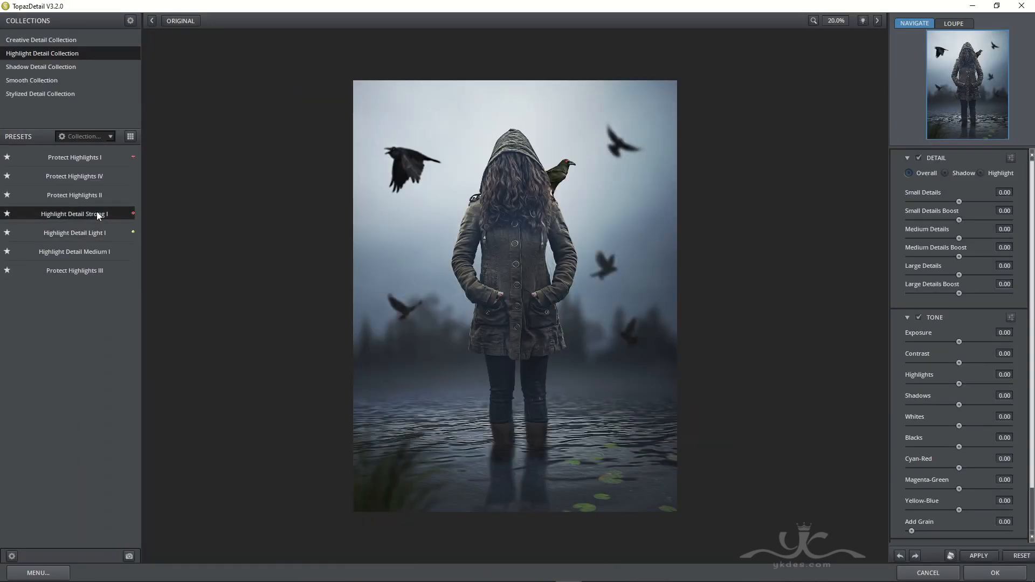
{"action": "left_click", "coordinate": [88, 198]}
{"action": "left_click", "coordinate": [996, 573]}
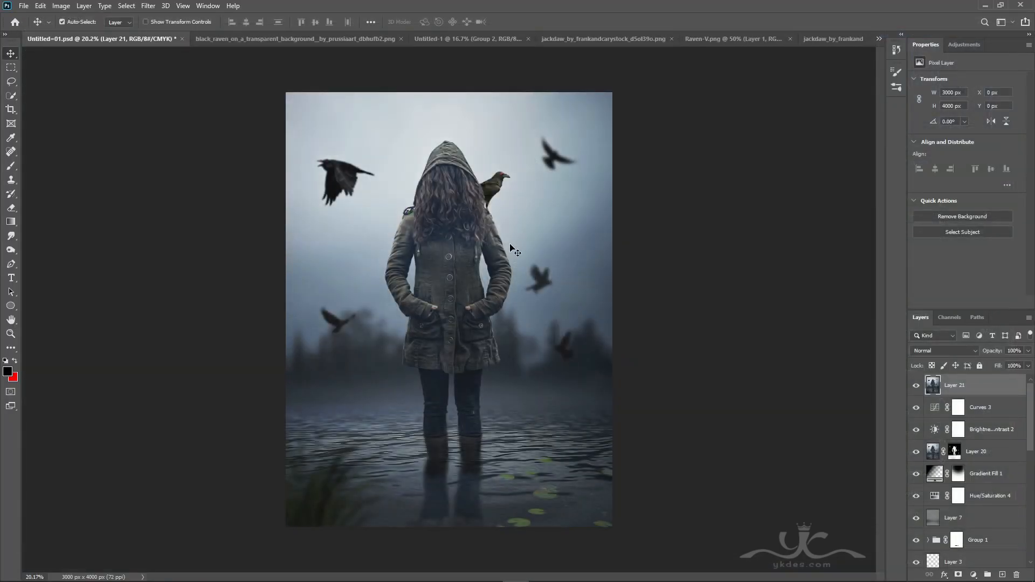
Compare the image with and without the Topaz Detail layer, and lower the layer's opacity to 49%.
{"action": "left_click", "coordinate": [916, 388]}
{"action": "left_click", "coordinate": [916, 388]}
{"action": "left_click", "coordinate": [1029, 351]}
{"action": "left_click_drag", "start_coordinate": [1027, 363], "coordinate": [1023, 369]}
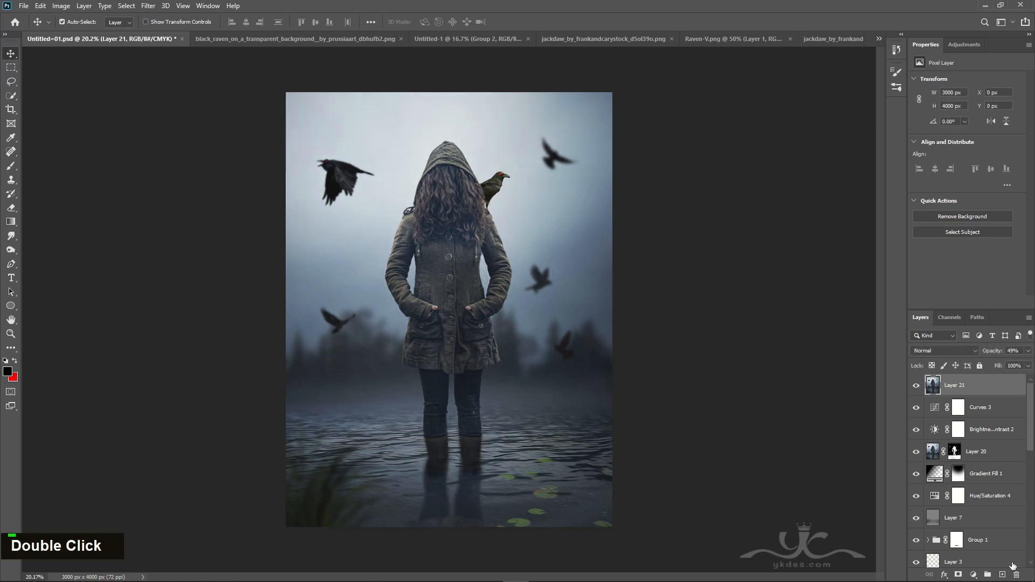
Stamp all visible layers into another new top layer and open it in the Nik Collection filter Color Efex Pro 4.
{"action": "left_click", "coordinate": [1003, 575]}
{"action": "key", "text": "ctrl+alt+shift+e"}
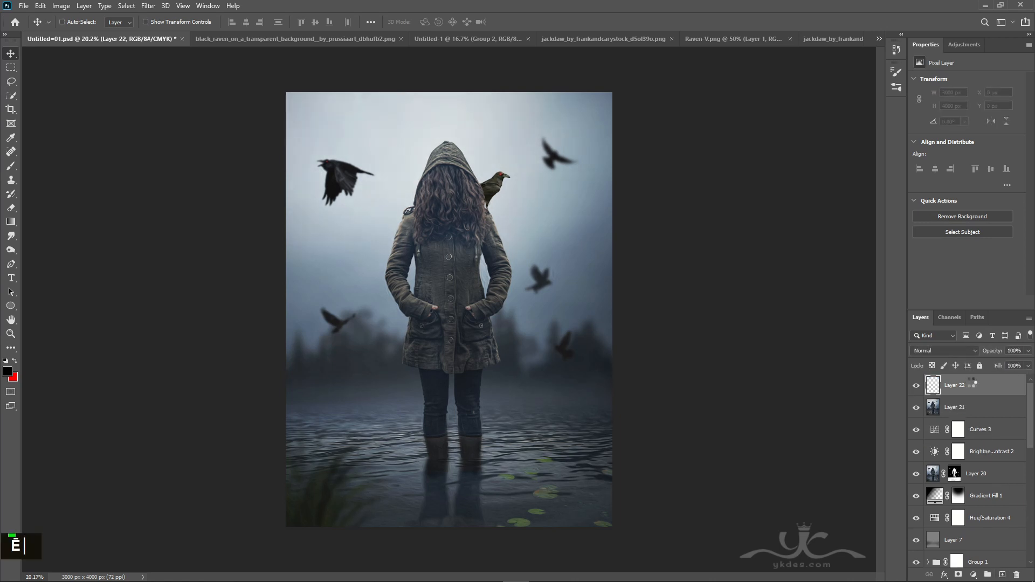
{"action": "scroll", "coordinate": [613, 345], "scroll_direction": "up", "scroll_amount": 1}
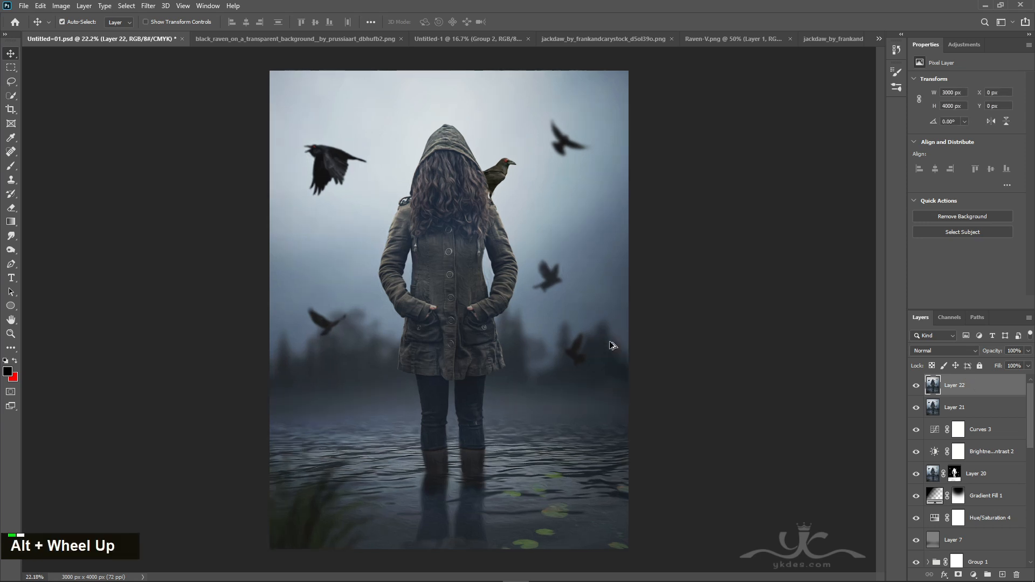
{"action": "left_click", "coordinate": [149, 6]}
{"action": "mouse_move", "coordinate": [197, 237]}
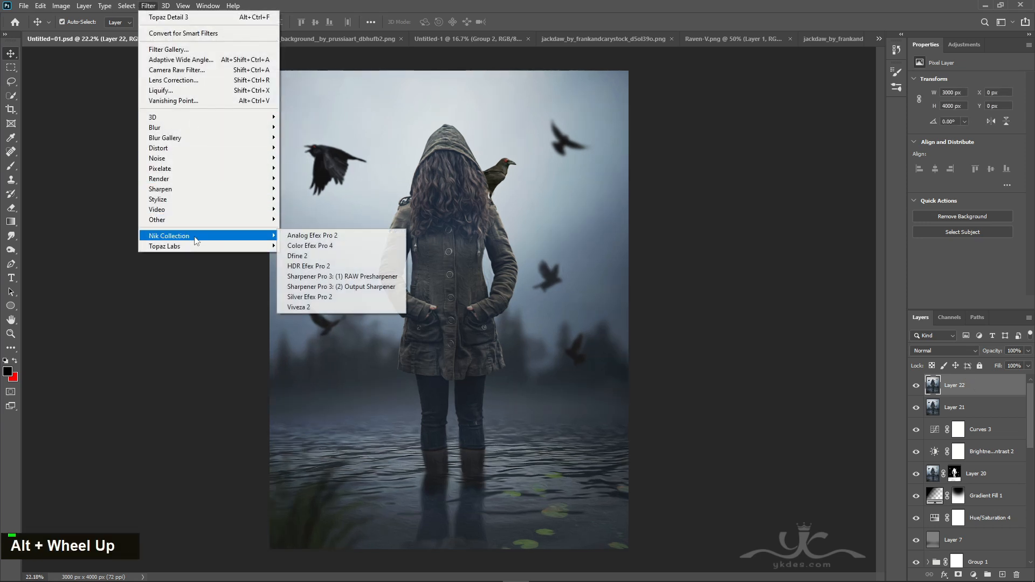
{"action": "left_click", "coordinate": [317, 246]}
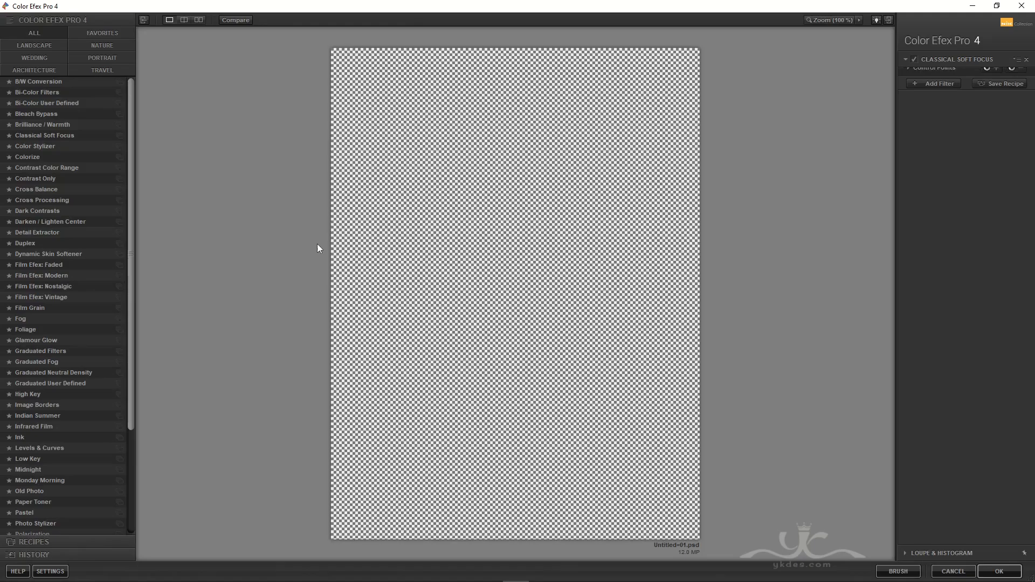
Apply the Cross Processing filter with method Y06 at 22% strength, and compare the image with and without it.
{"action": "left_click", "coordinate": [48, 200]}
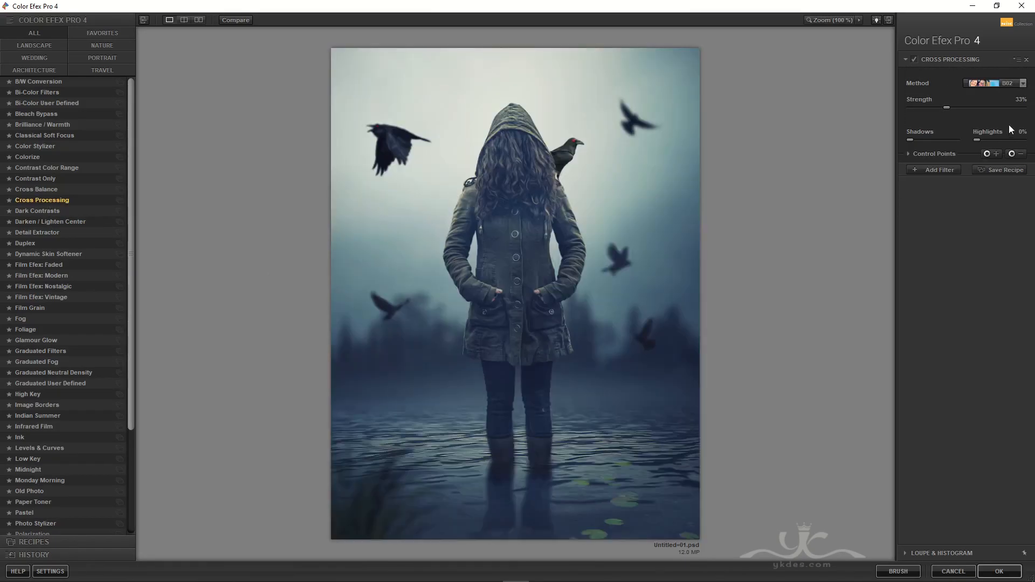
{"action": "left_click", "coordinate": [1023, 83]}
{"action": "left_click", "coordinate": [992, 291]}
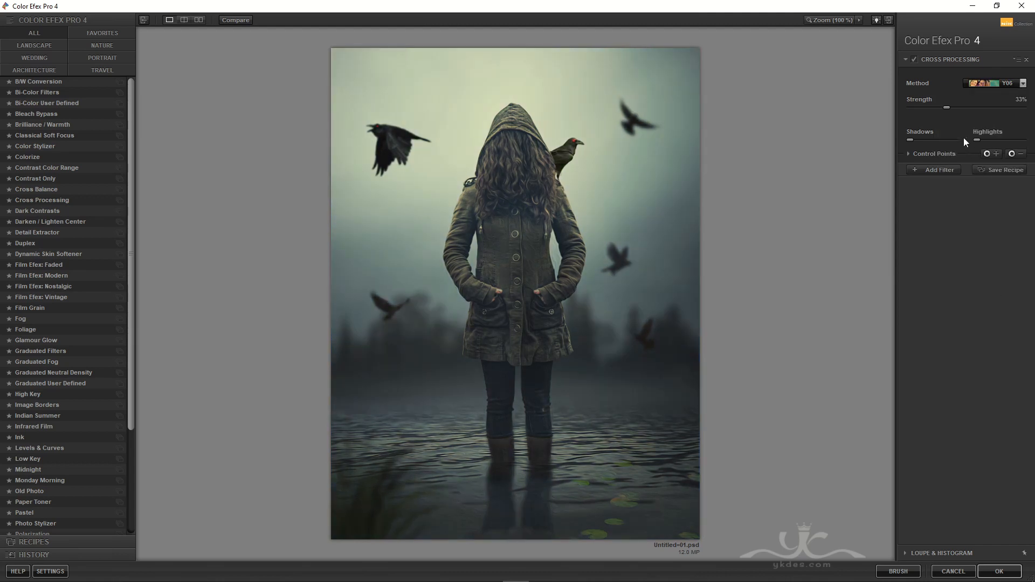
{"action": "double_click", "coordinate": [914, 60]}
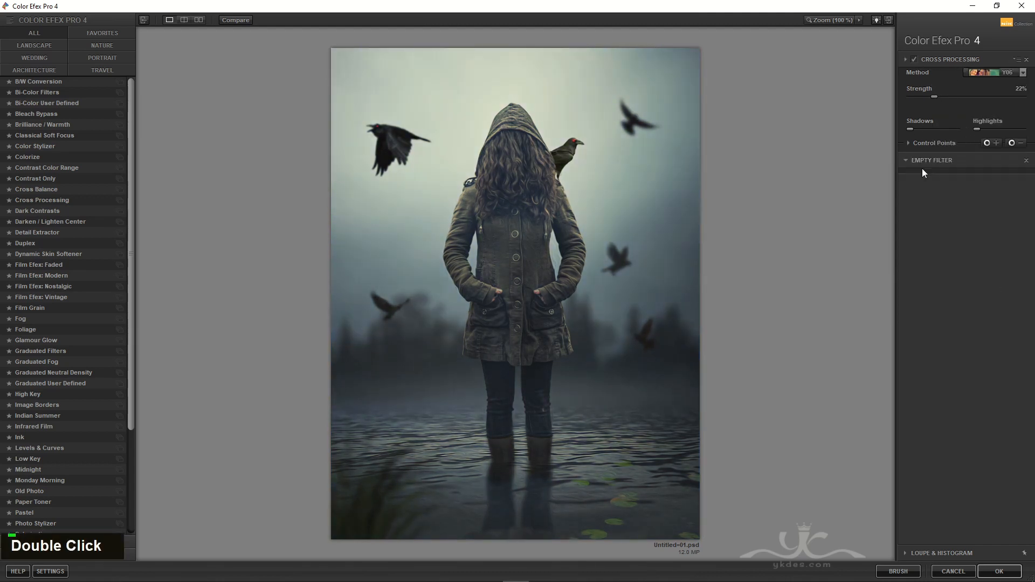
Add a Fog filter to the stack and reduce its intensity to 9%.
{"action": "left_click", "coordinate": [923, 169]}
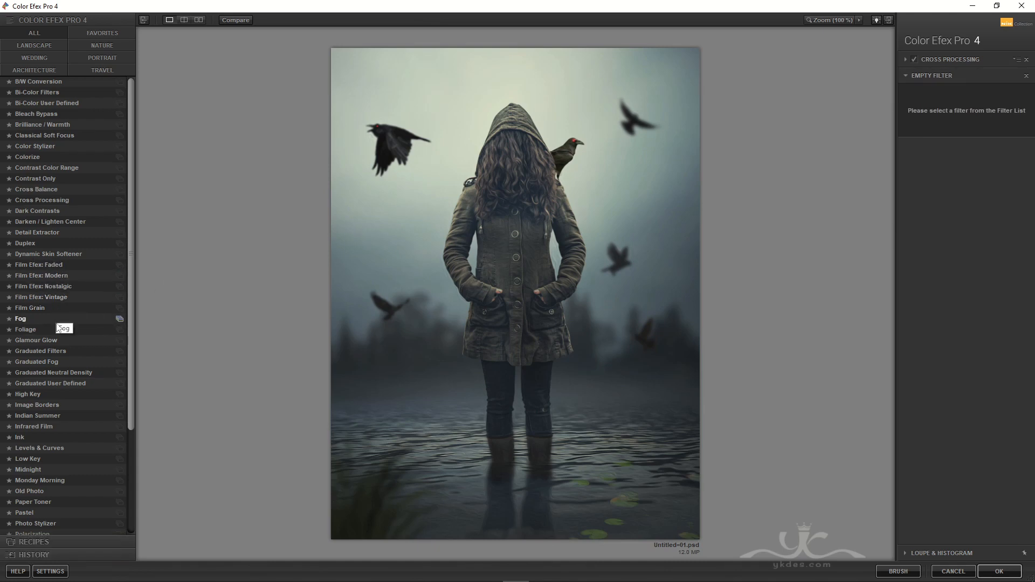
{"action": "left_click", "coordinate": [32, 319]}
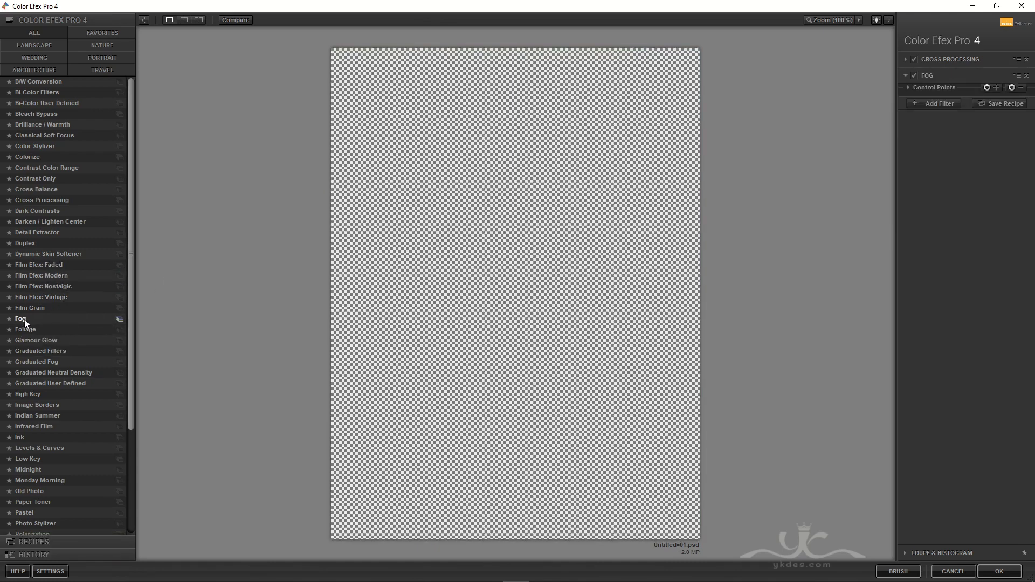
{"action": "left_click_drag", "start_coordinate": [965, 124], "coordinate": [919, 124]}
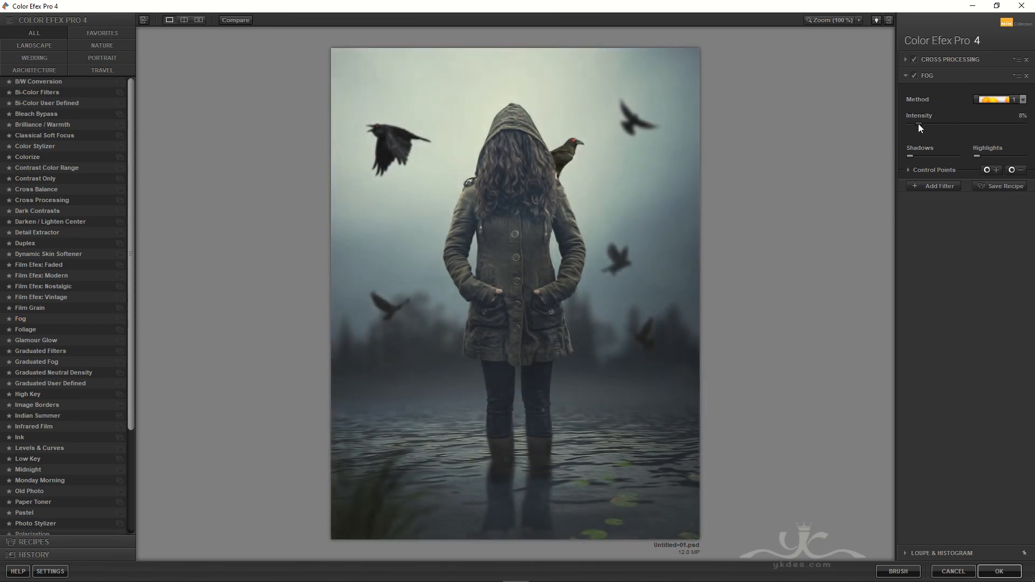
Add a Glamour Glow filter with 20% glow, 3% saturation and -33% glow warmth, and apply the filter stack to the image.
{"action": "left_click", "coordinate": [934, 186]}
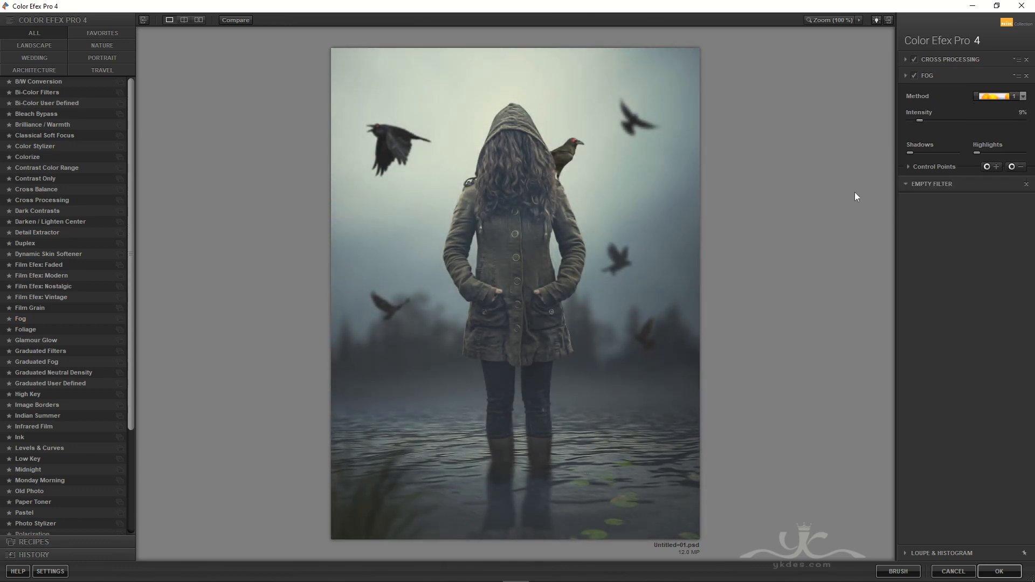
{"action": "left_click", "coordinate": [36, 340]}
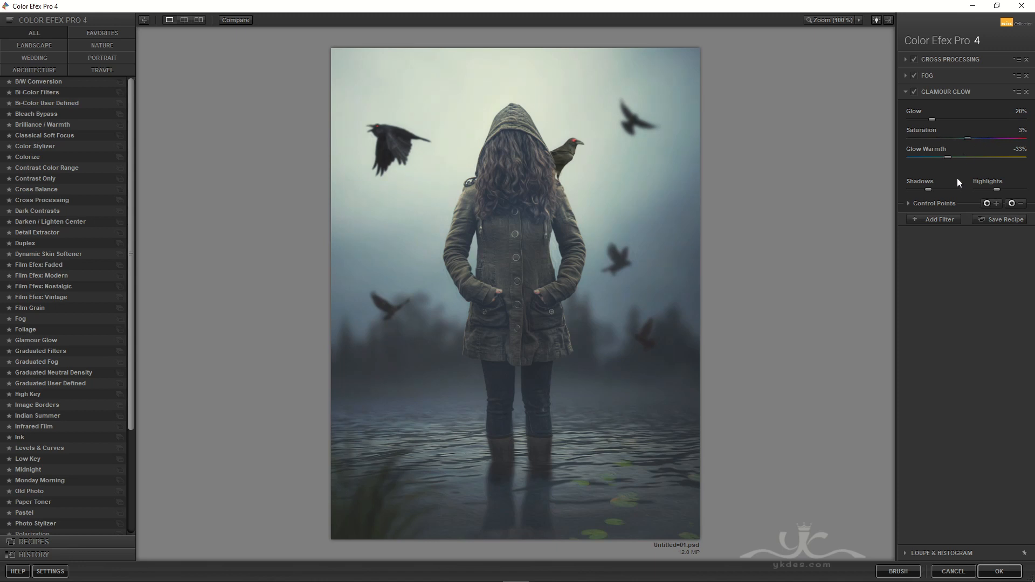
{"action": "left_click", "coordinate": [941, 220]}
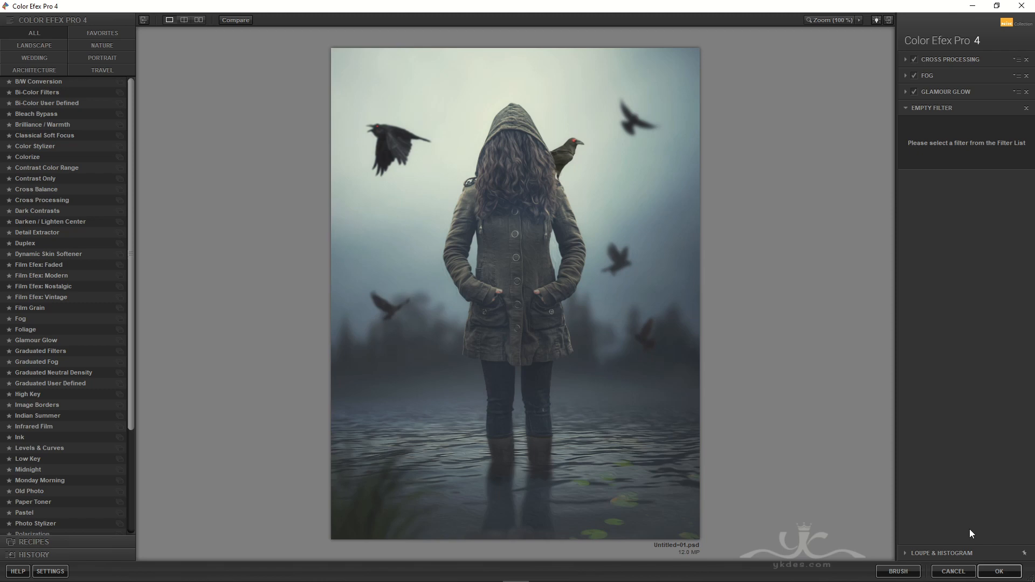
{"action": "left_click", "coordinate": [999, 571]}
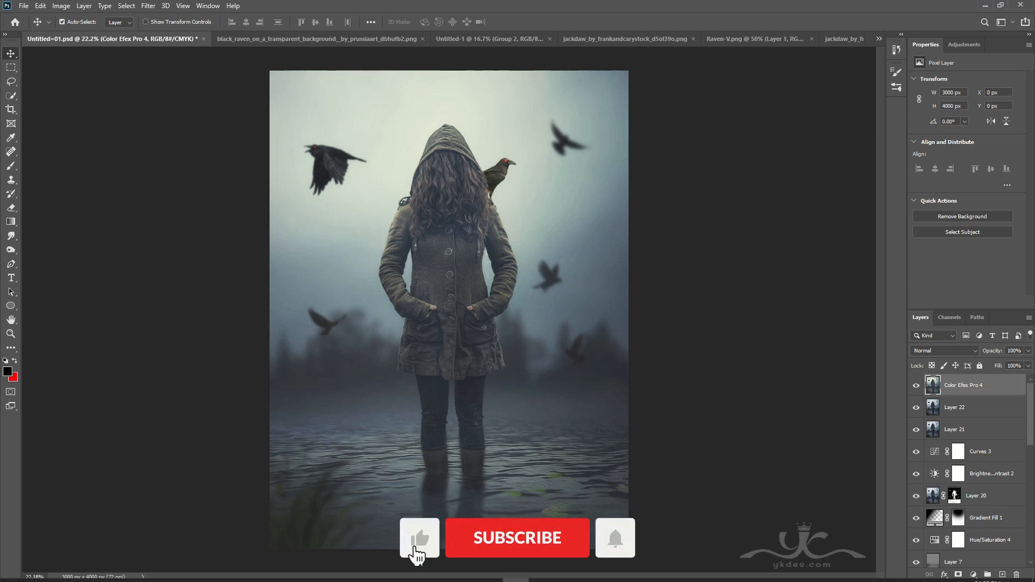
Create a new layer above Color Efex Pro 4 and paint the leg reflections in the water black with a soft 250 px brush.
{"action": "left_click", "coordinate": [1002, 576]}
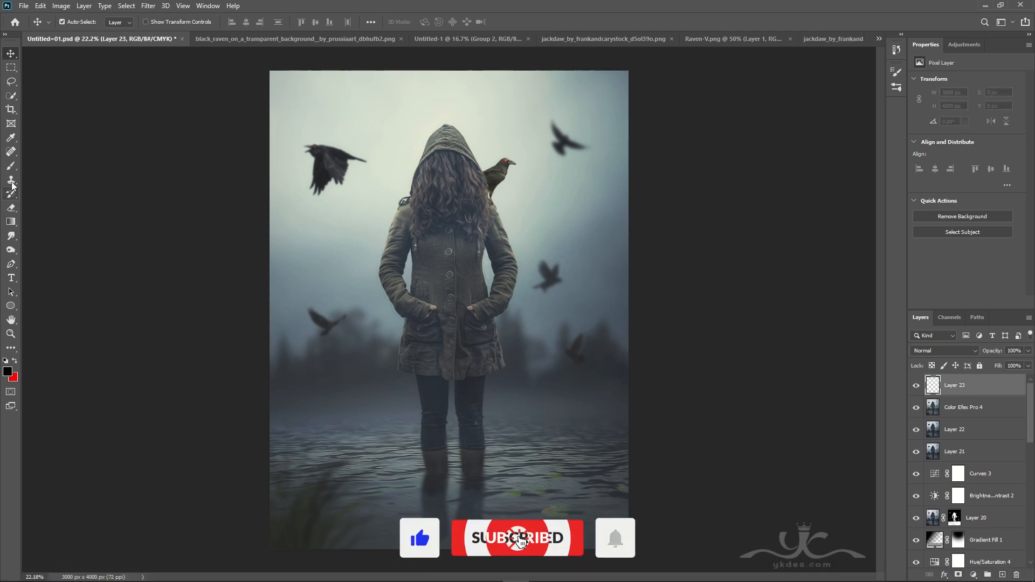
{"action": "left_click", "coordinate": [11, 165]}
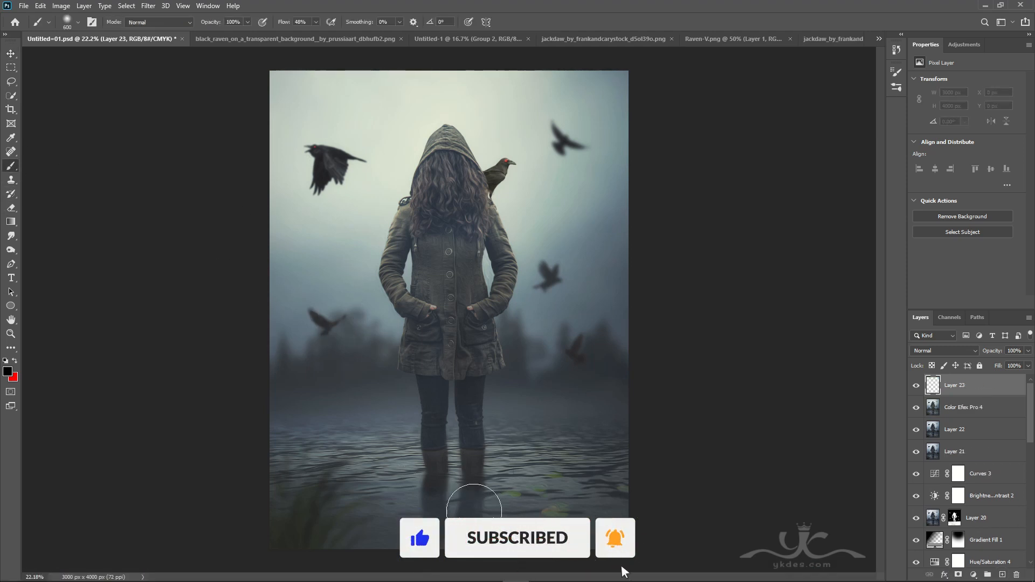
{"action": "key", "text": "bracketleft"}
{"action": "key", "text": "bracketleft"}
{"action": "key", "text": "bracketleft"}
{"action": "key", "text": "bracketleft"}
{"action": "mouse_move", "coordinate": [474, 492]}
{"action": "left_mouse_down"}
{"action": "mouse_move", "coordinate": [478, 528]}
{"action": "mouse_move", "coordinate": [467, 541]}
{"action": "mouse_move", "coordinate": [434, 500]}
{"action": "mouse_move", "coordinate": [436, 537]}
{"action": "left_mouse_up"}
Set the painted reflection layer to Overlay blending and lower its opacity to 36%.
{"action": "left_click", "coordinate": [950, 350]}
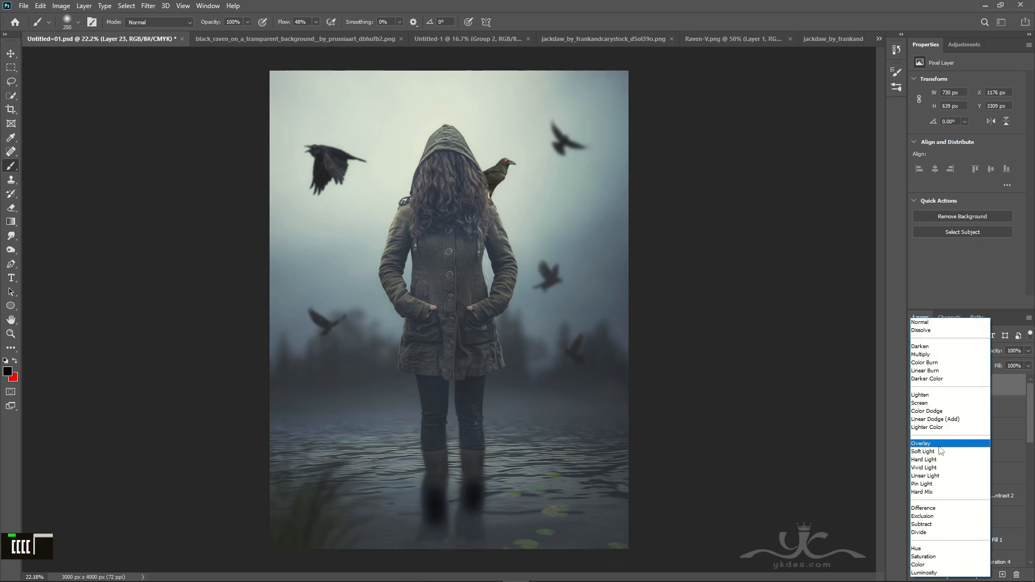
{"action": "left_click", "coordinate": [941, 451]}
{"action": "left_click", "coordinate": [1029, 351]}
{"action": "left_click_drag", "start_coordinate": [1027, 363], "coordinate": [998, 365]}
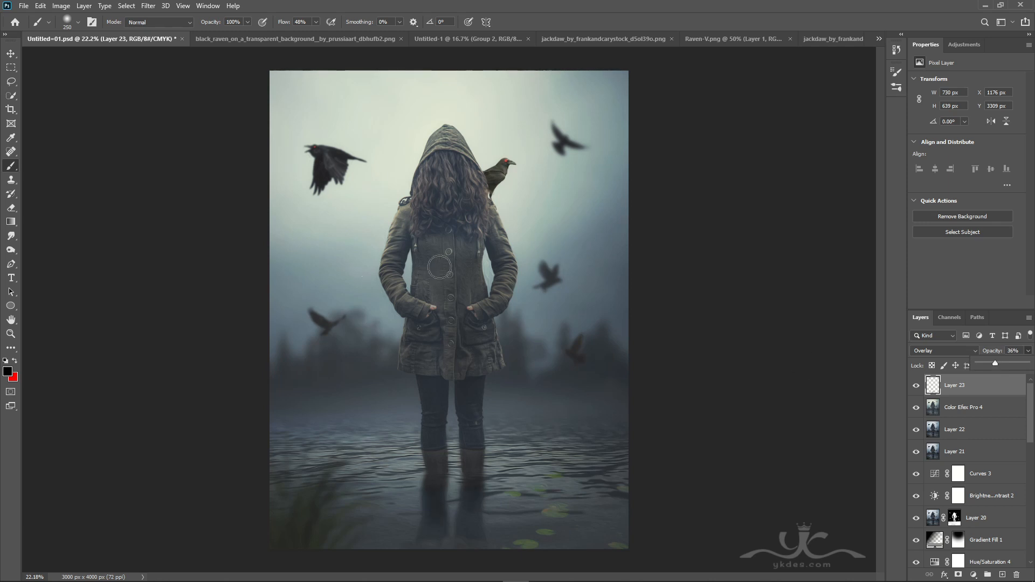
{"action": "key", "text": "v"}
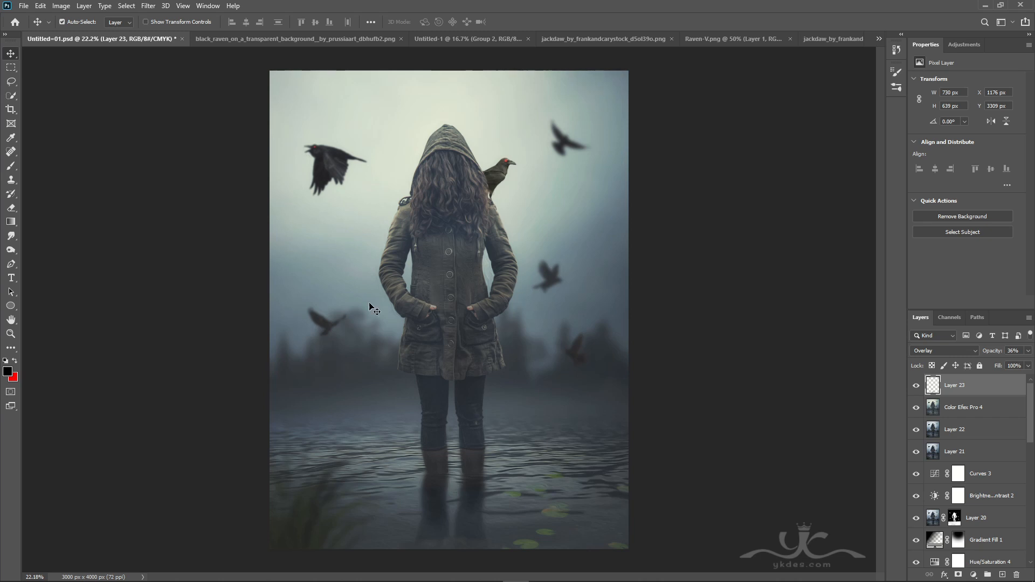